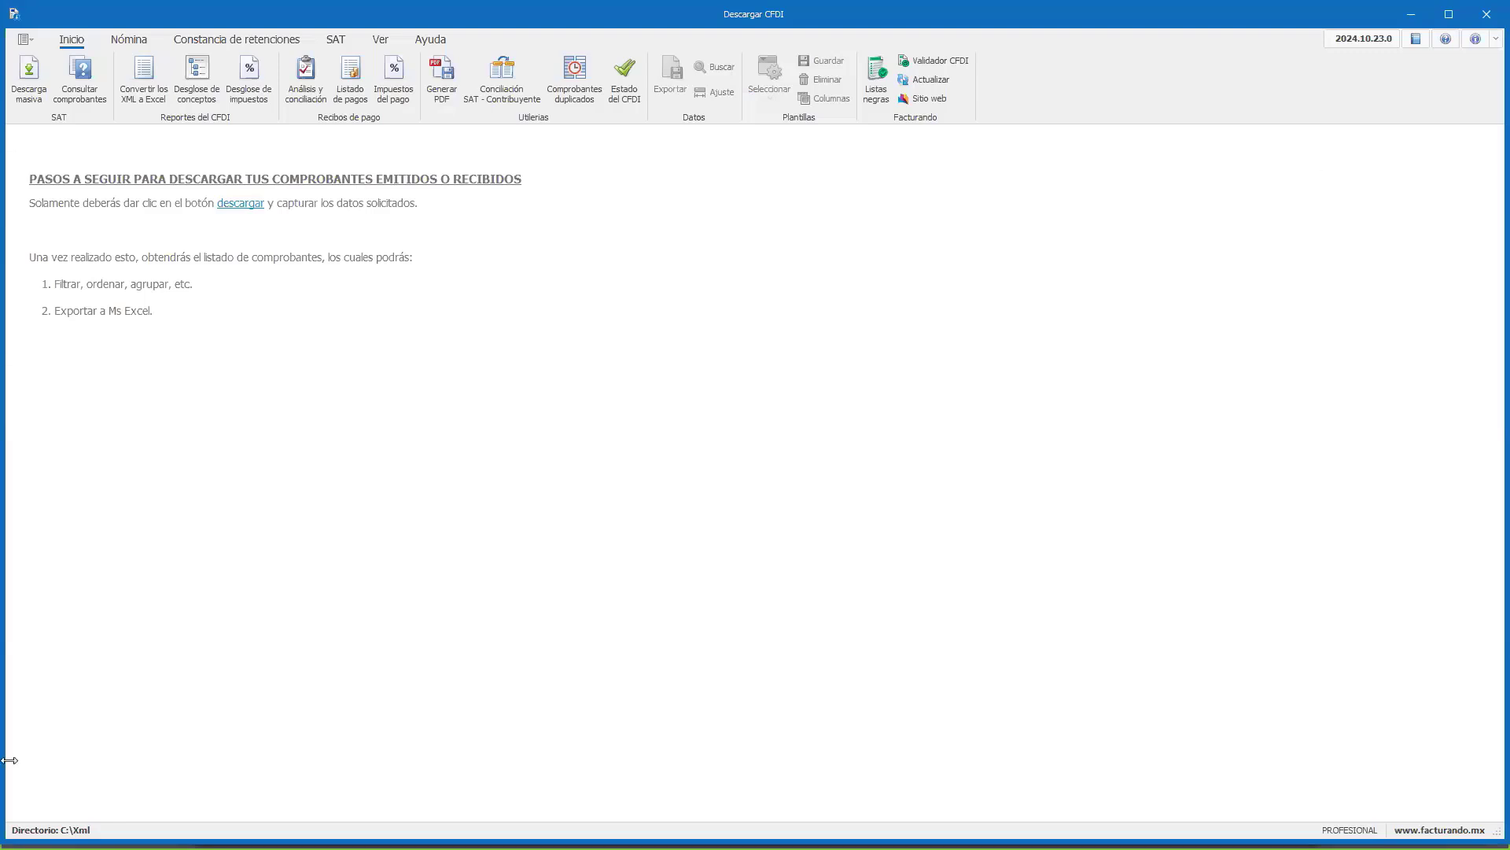
Open the payroll report of perceptions, deductions and other payments, and set its Tipo to Emitidos.
{"action": "left_click", "coordinate": [120, 43]}
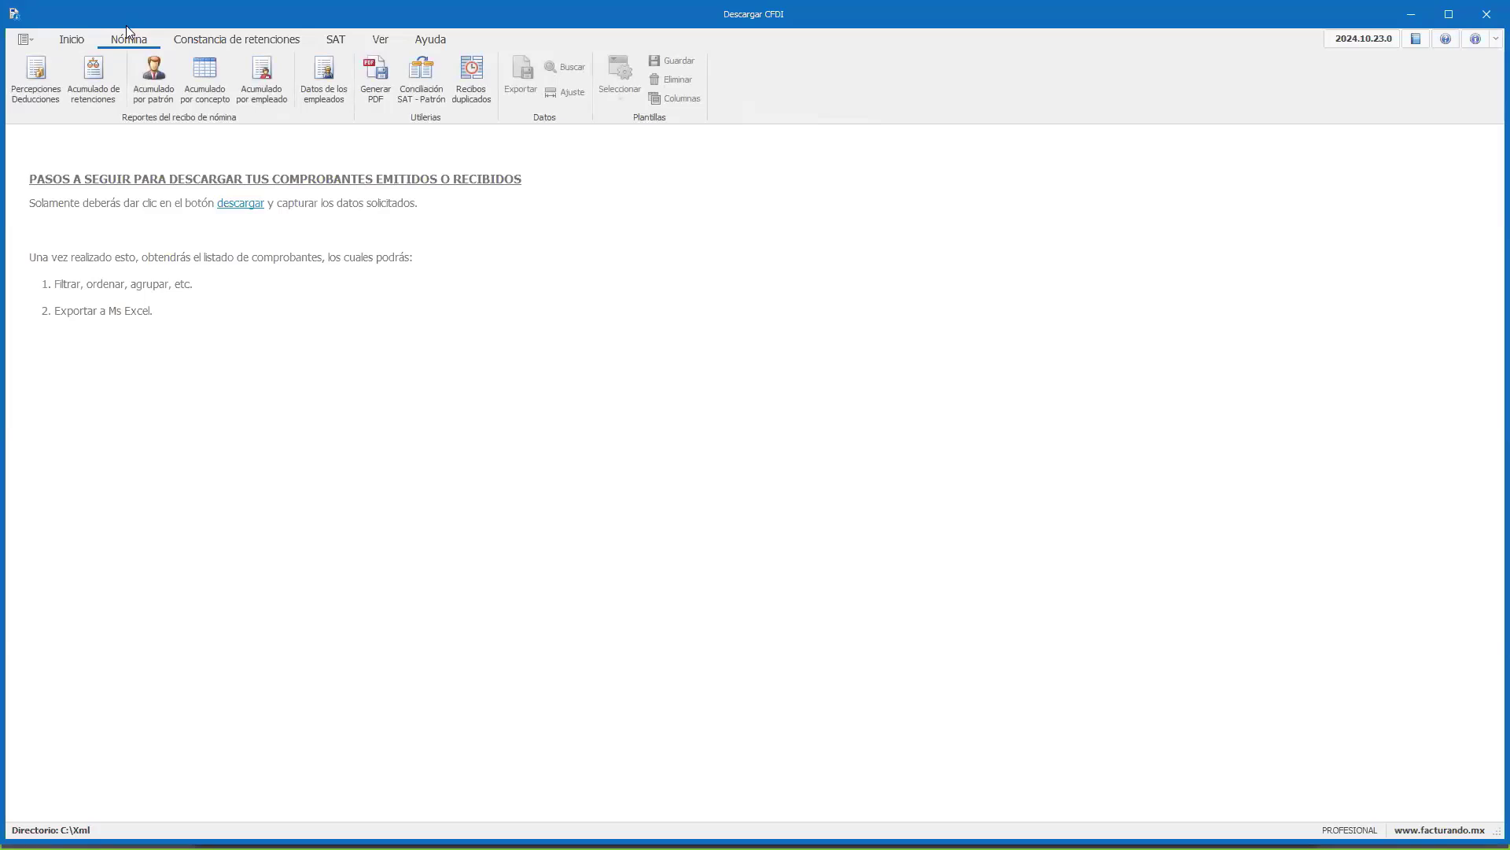
{"action": "left_click", "coordinate": [73, 41]}
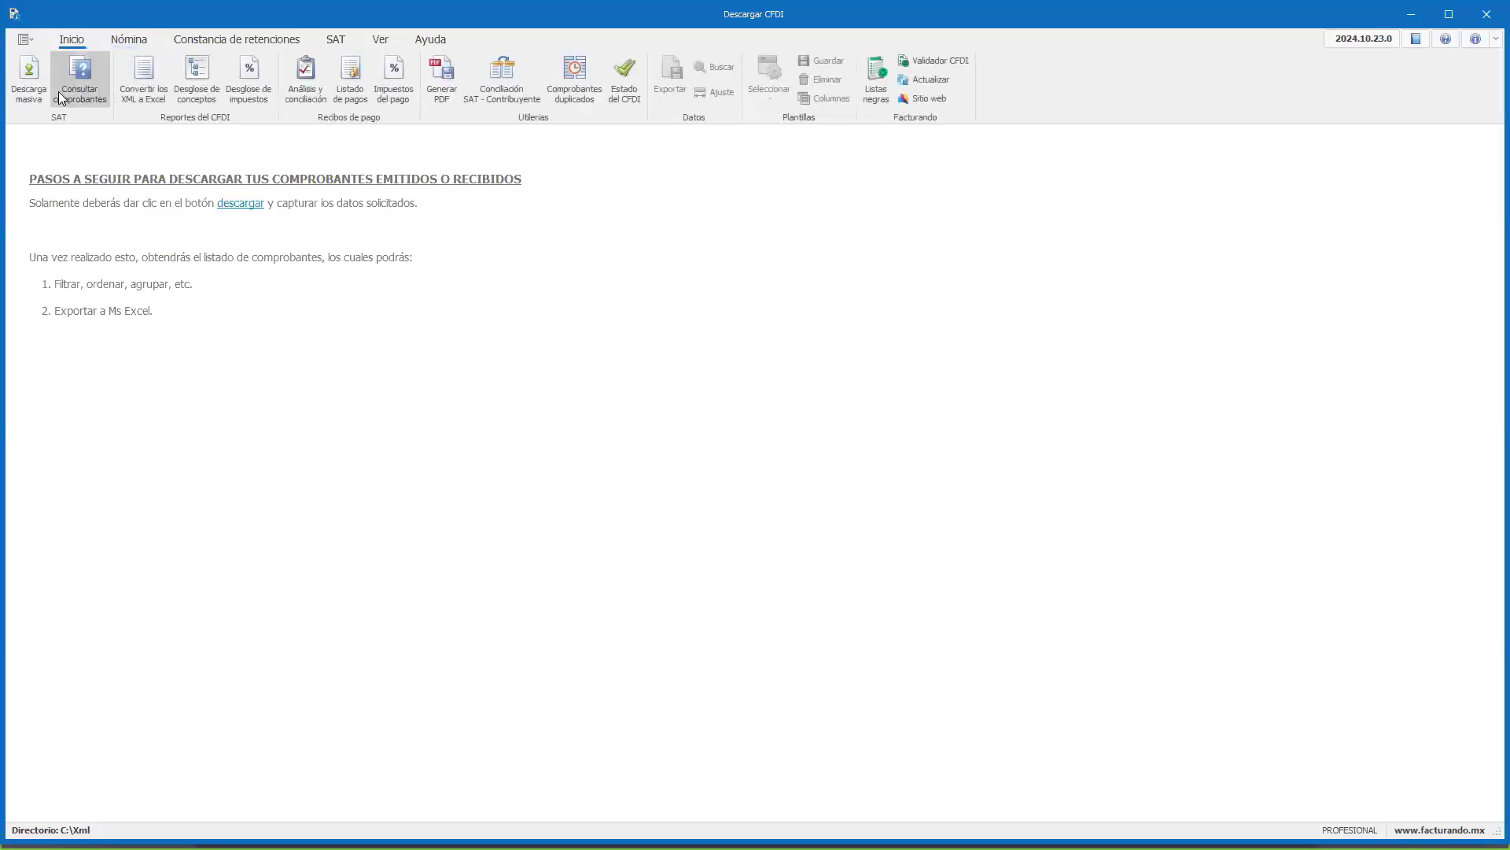
{"action": "left_click", "coordinate": [141, 42]}
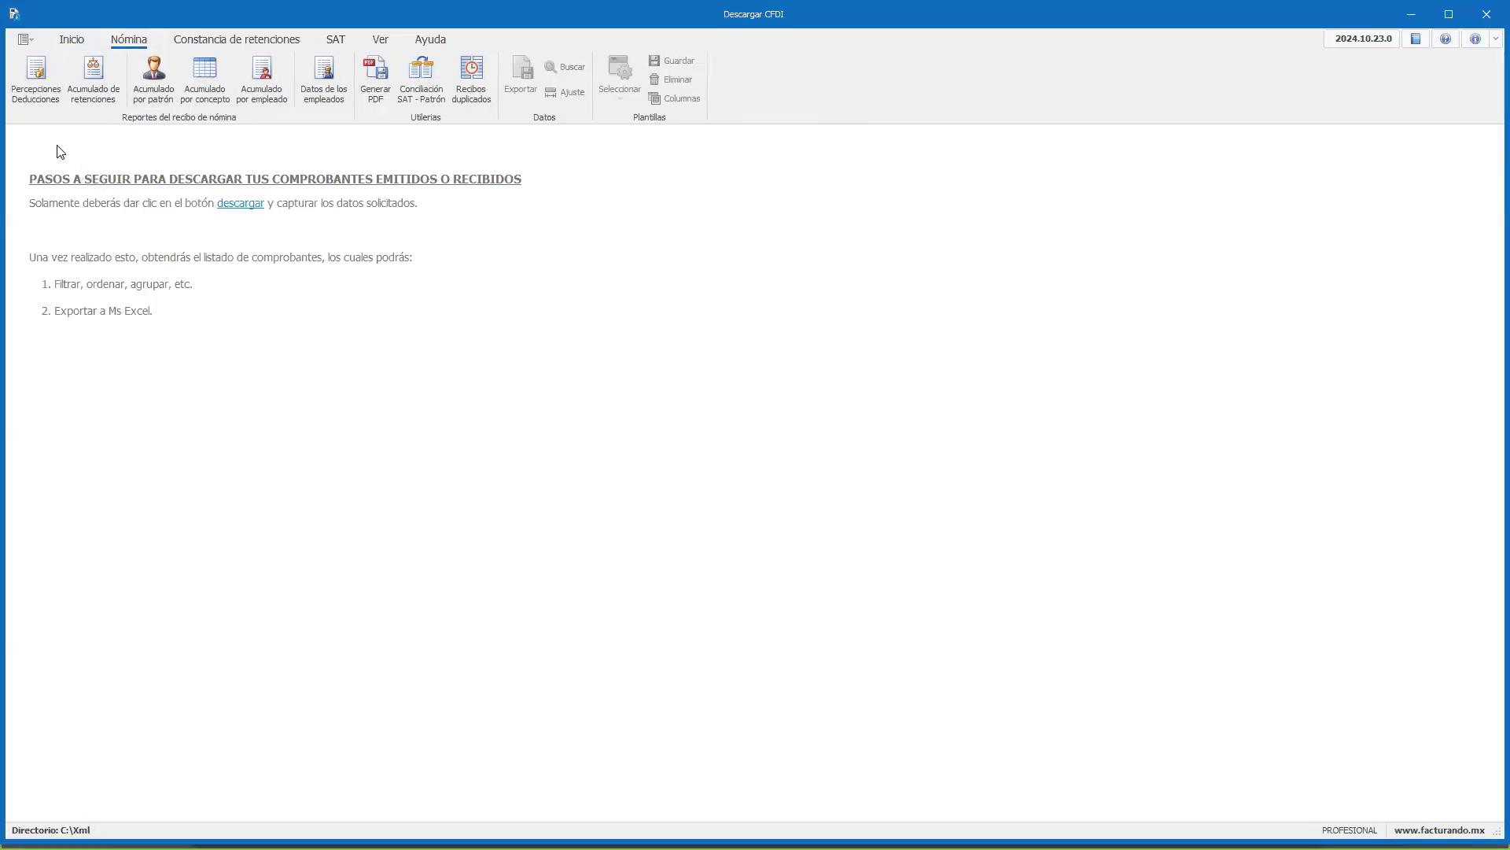
{"action": "mouse_move", "coordinate": [39, 102]}
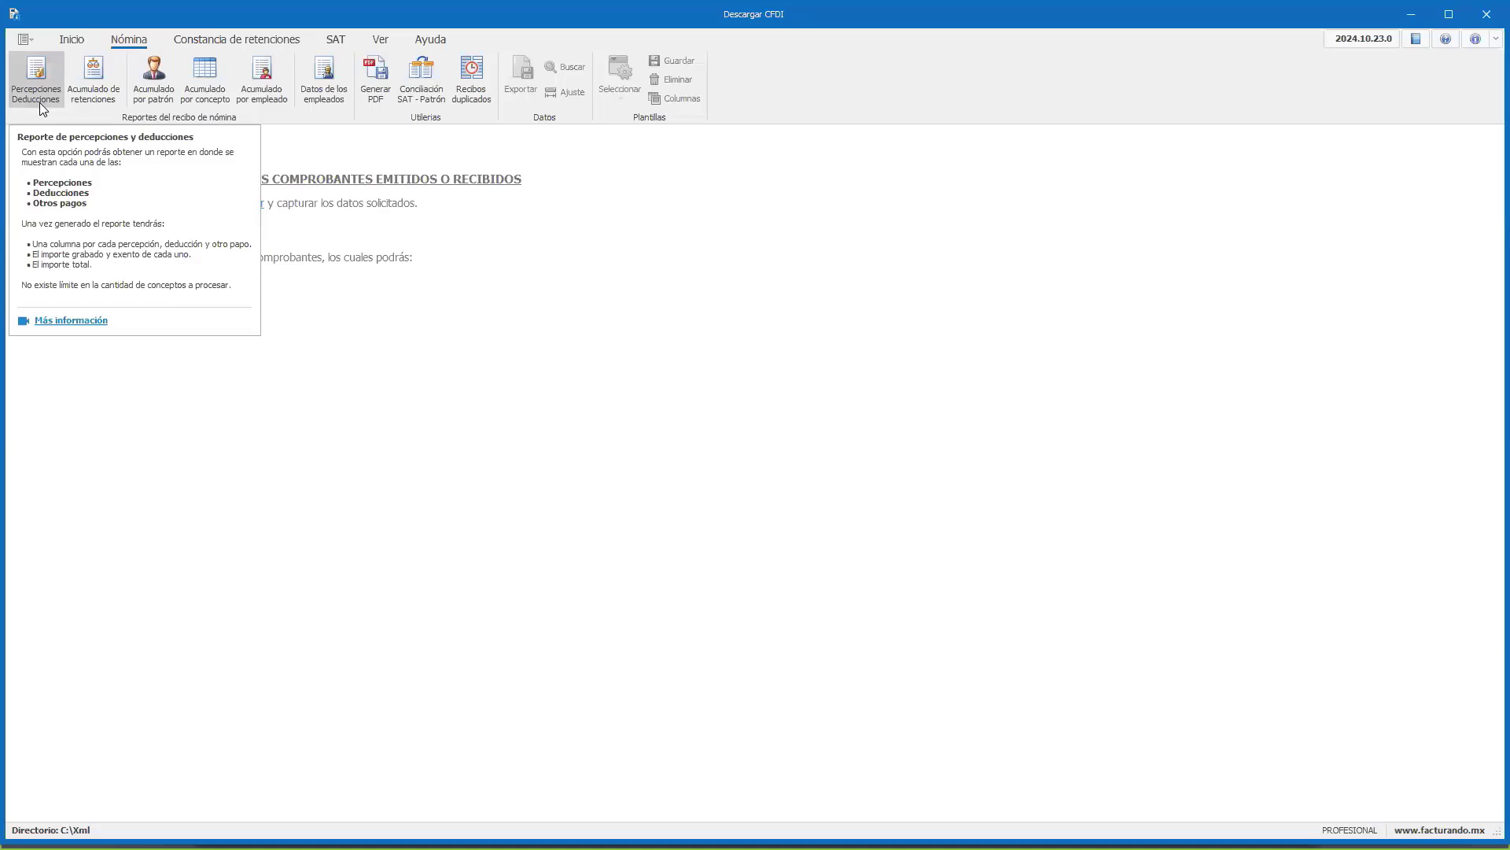
{"action": "left_click", "coordinate": [40, 102]}
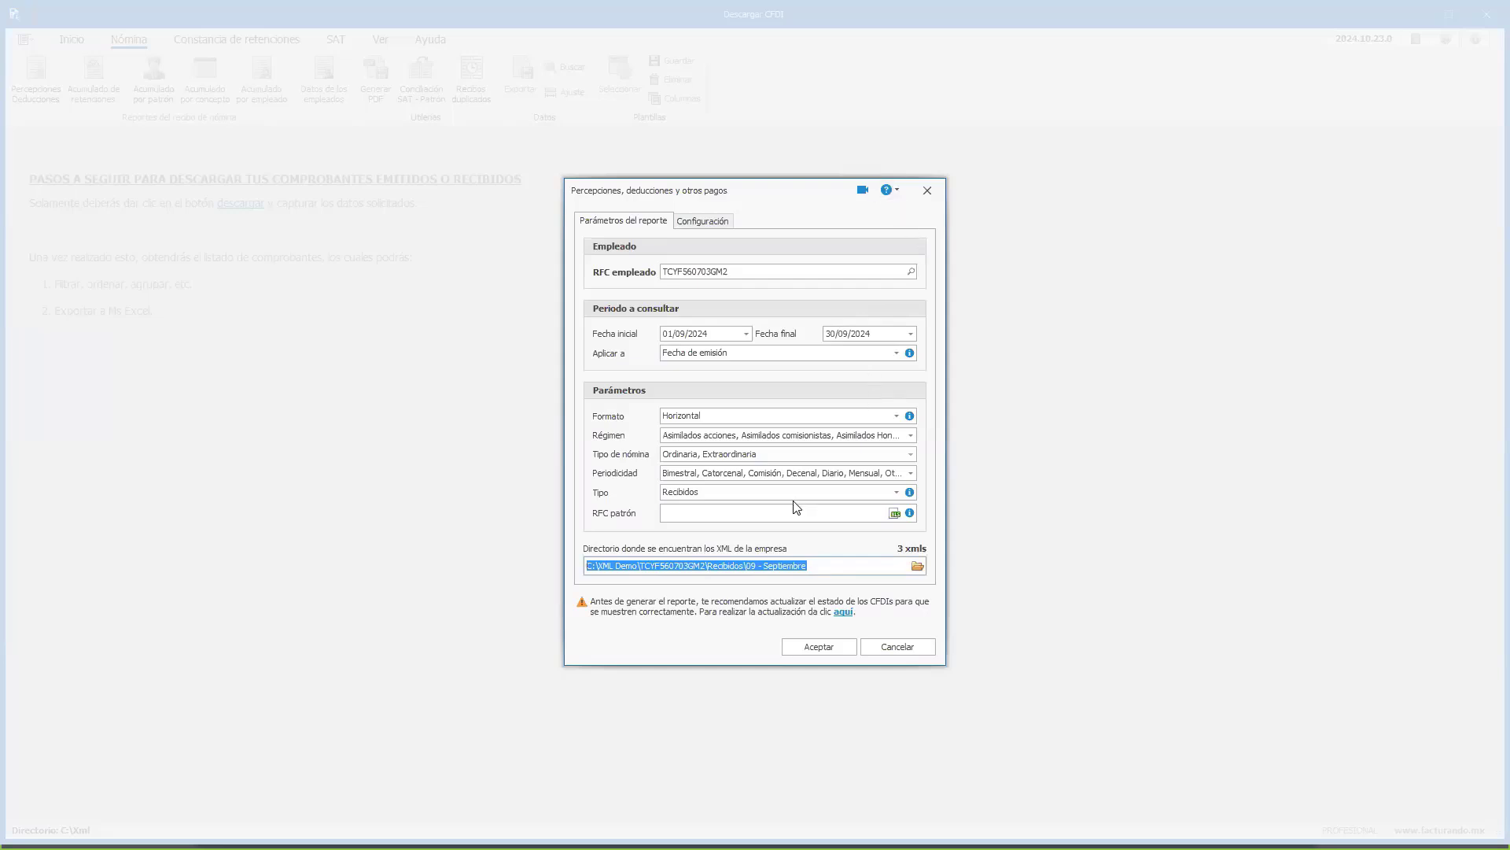
{"action": "left_click", "coordinate": [740, 493]}
{"action": "left_click", "coordinate": [731, 508]}
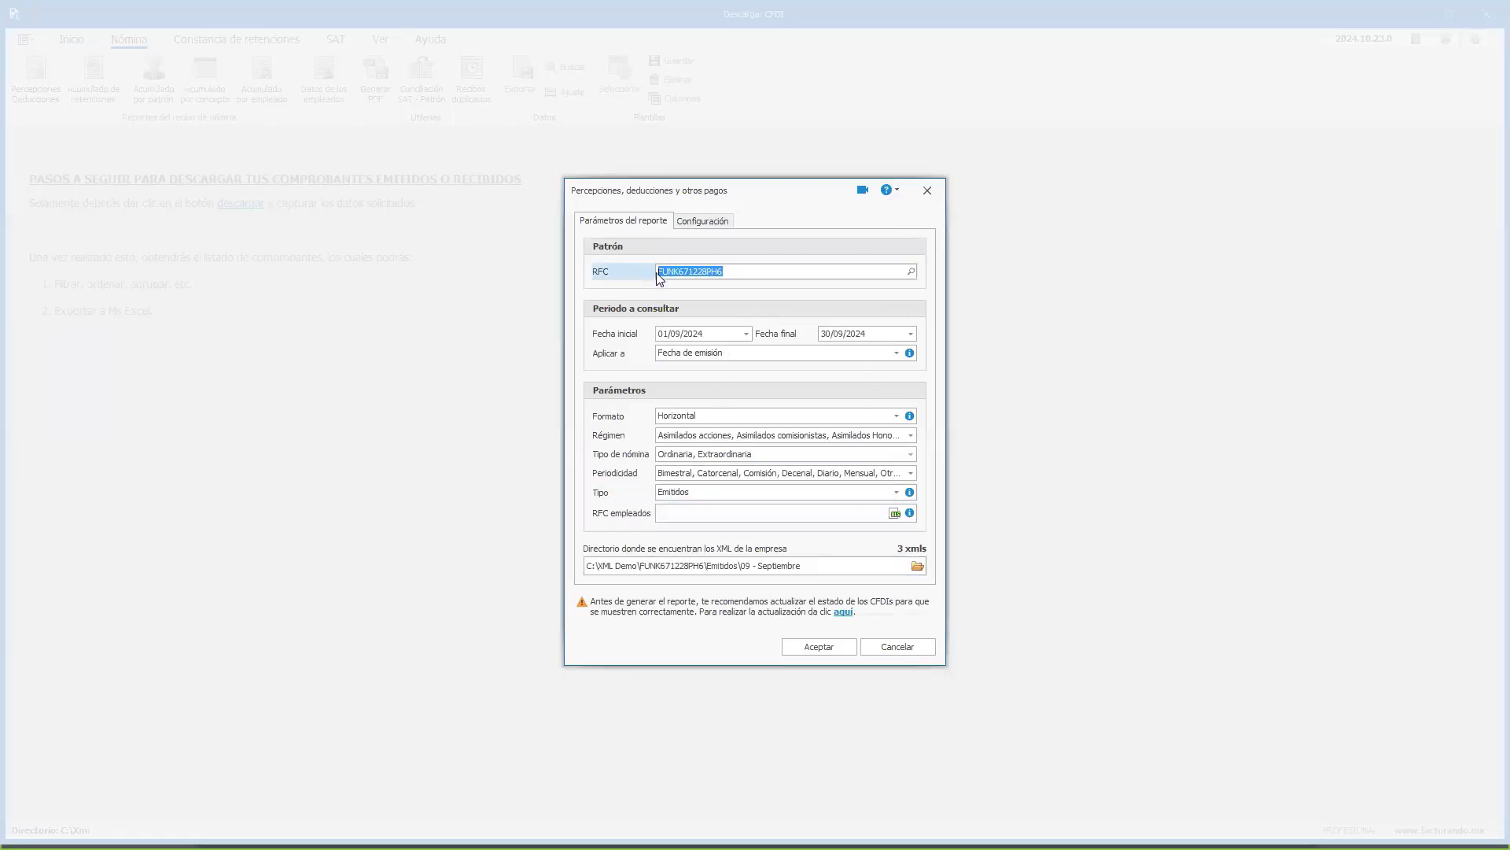
Review the employer RFC, the query period, the Aplicar a date options and the report's help topics.
{"action": "left_click", "coordinate": [745, 270]}
{"action": "double_click", "coordinate": [712, 272]}
{"action": "left_click", "coordinate": [769, 354]}
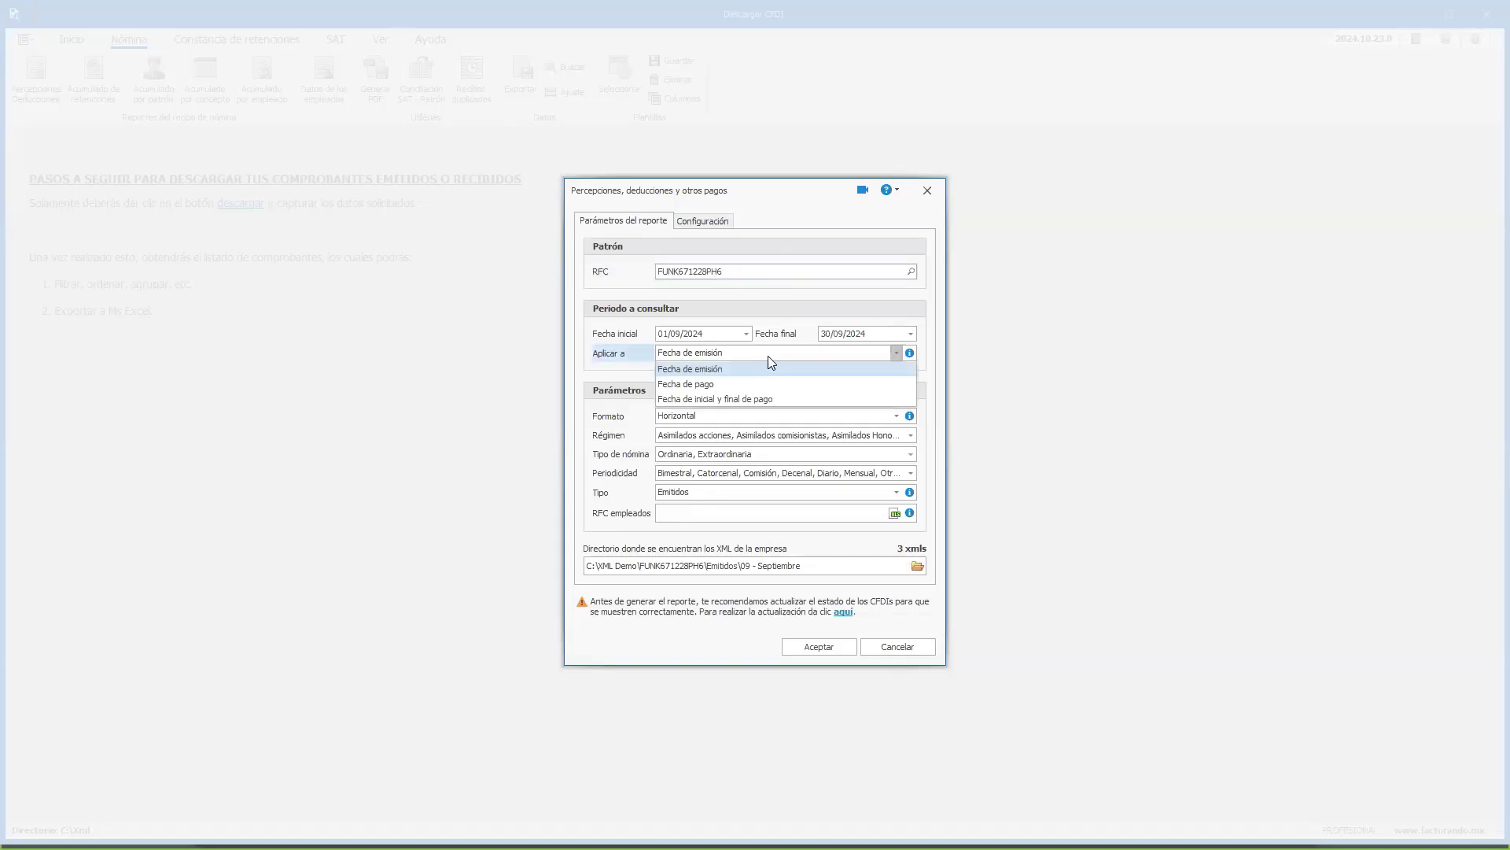
{"action": "left_click", "coordinate": [705, 333]}
{"action": "key", "text": "Tab"}
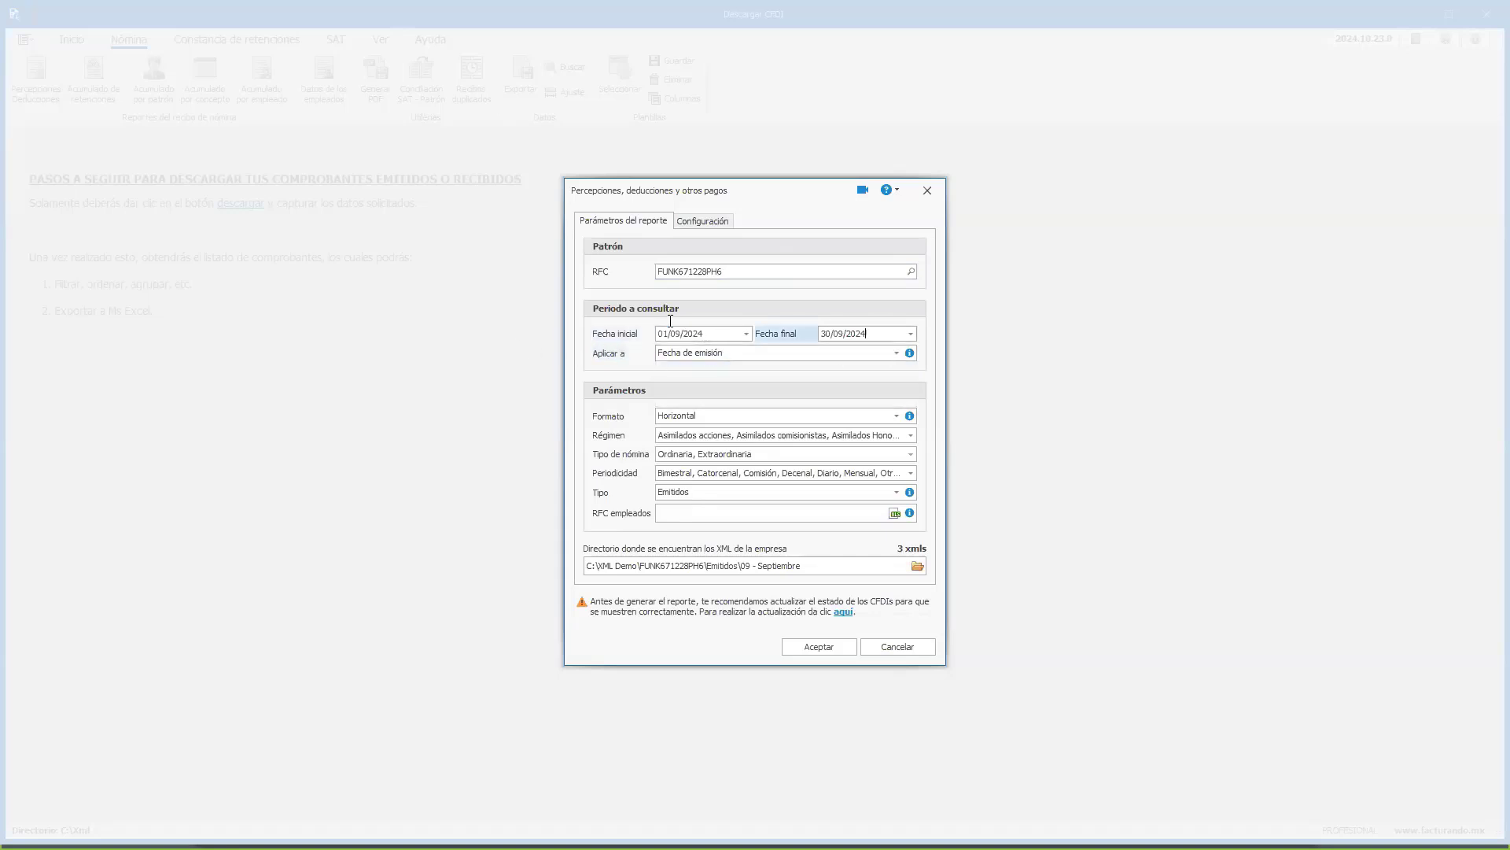
{"action": "left_click", "coordinate": [822, 360]}
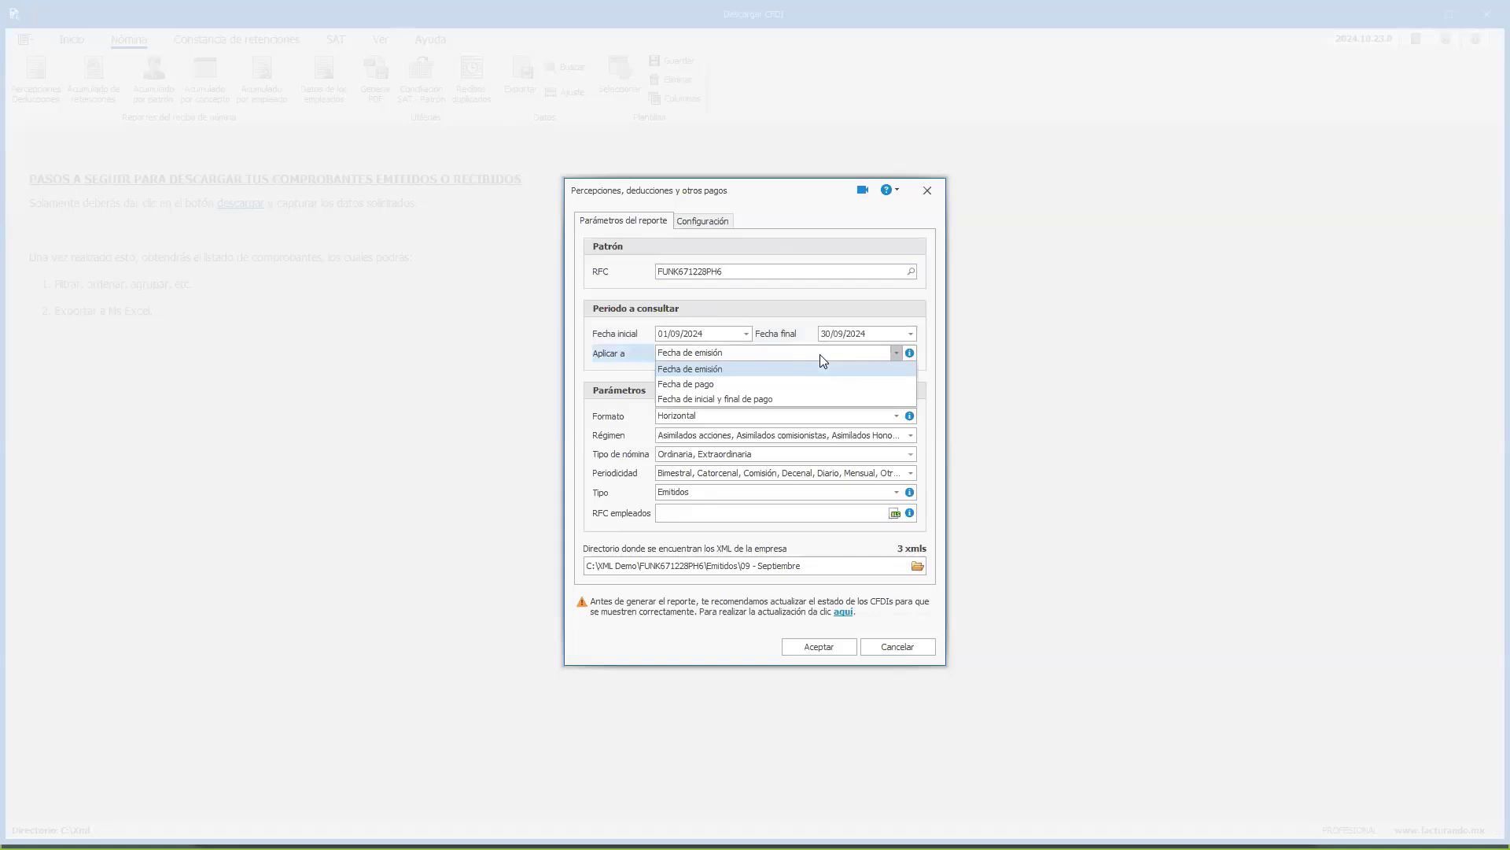
{"action": "left_click", "coordinate": [819, 354]}
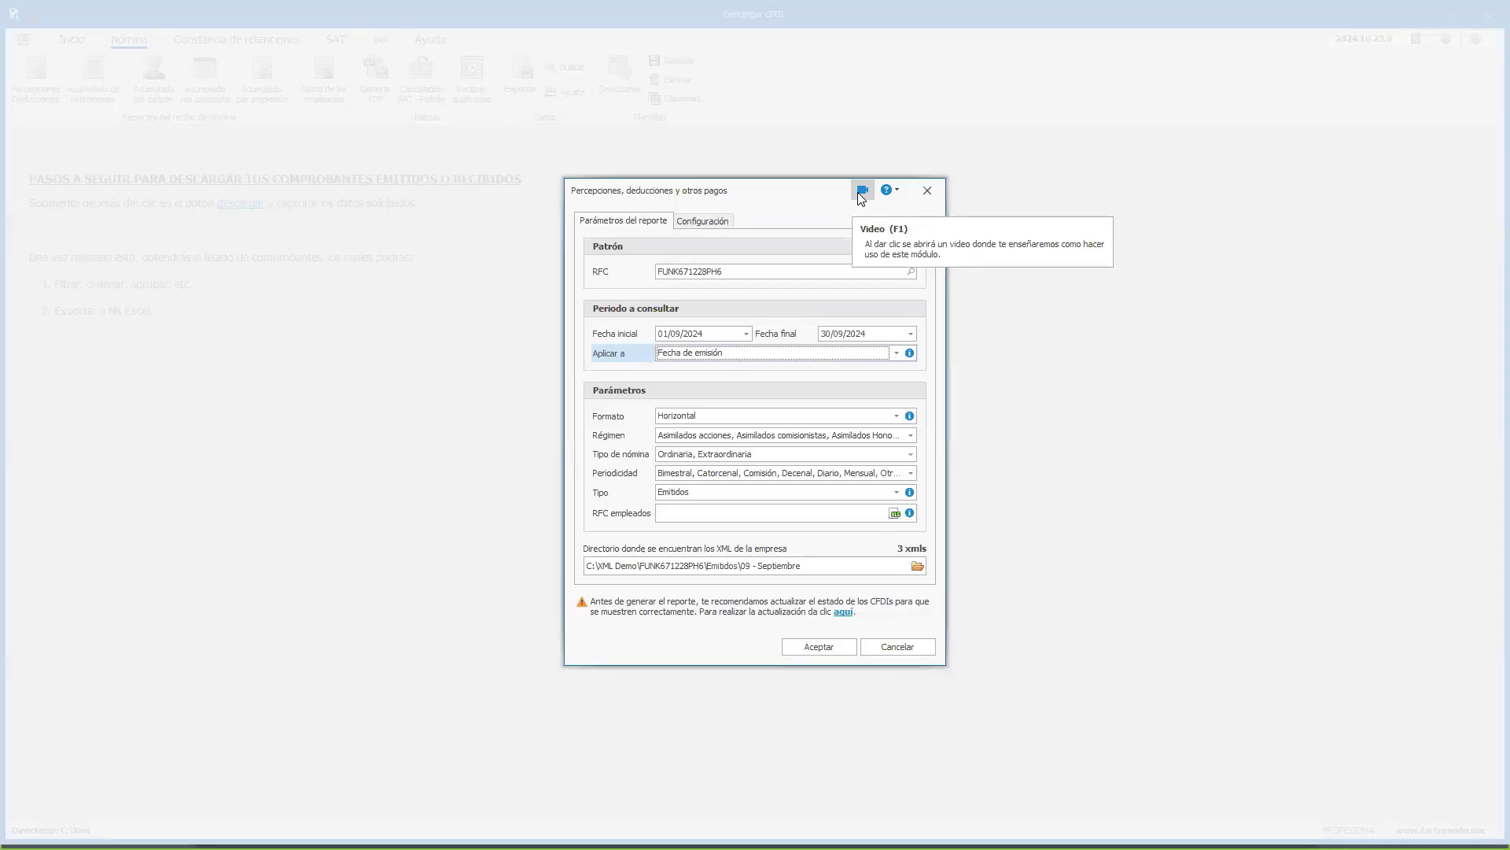
{"action": "left_click", "coordinate": [894, 190]}
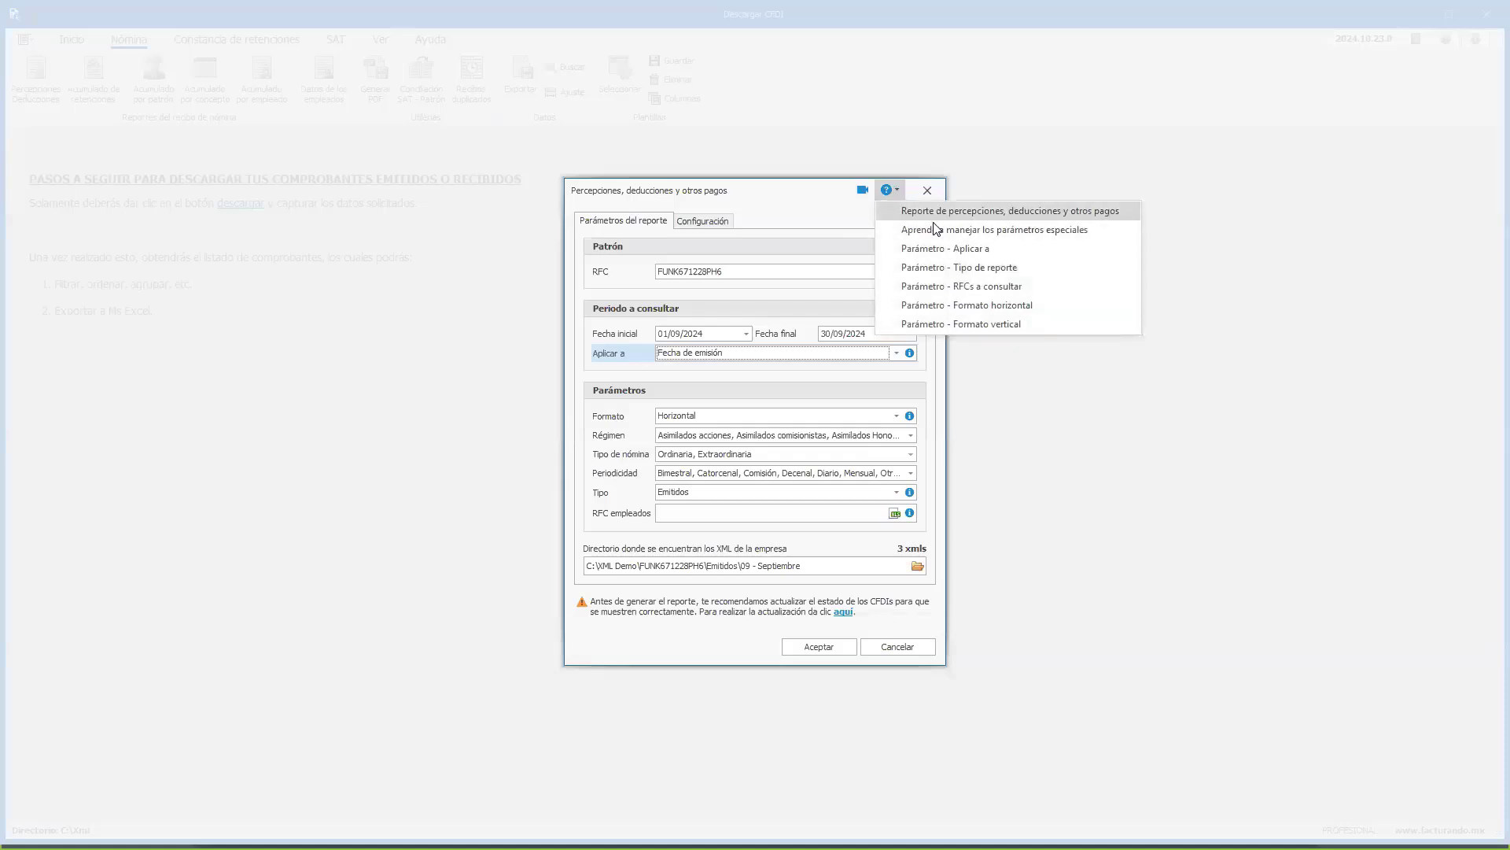
{"action": "left_click", "coordinate": [824, 205]}
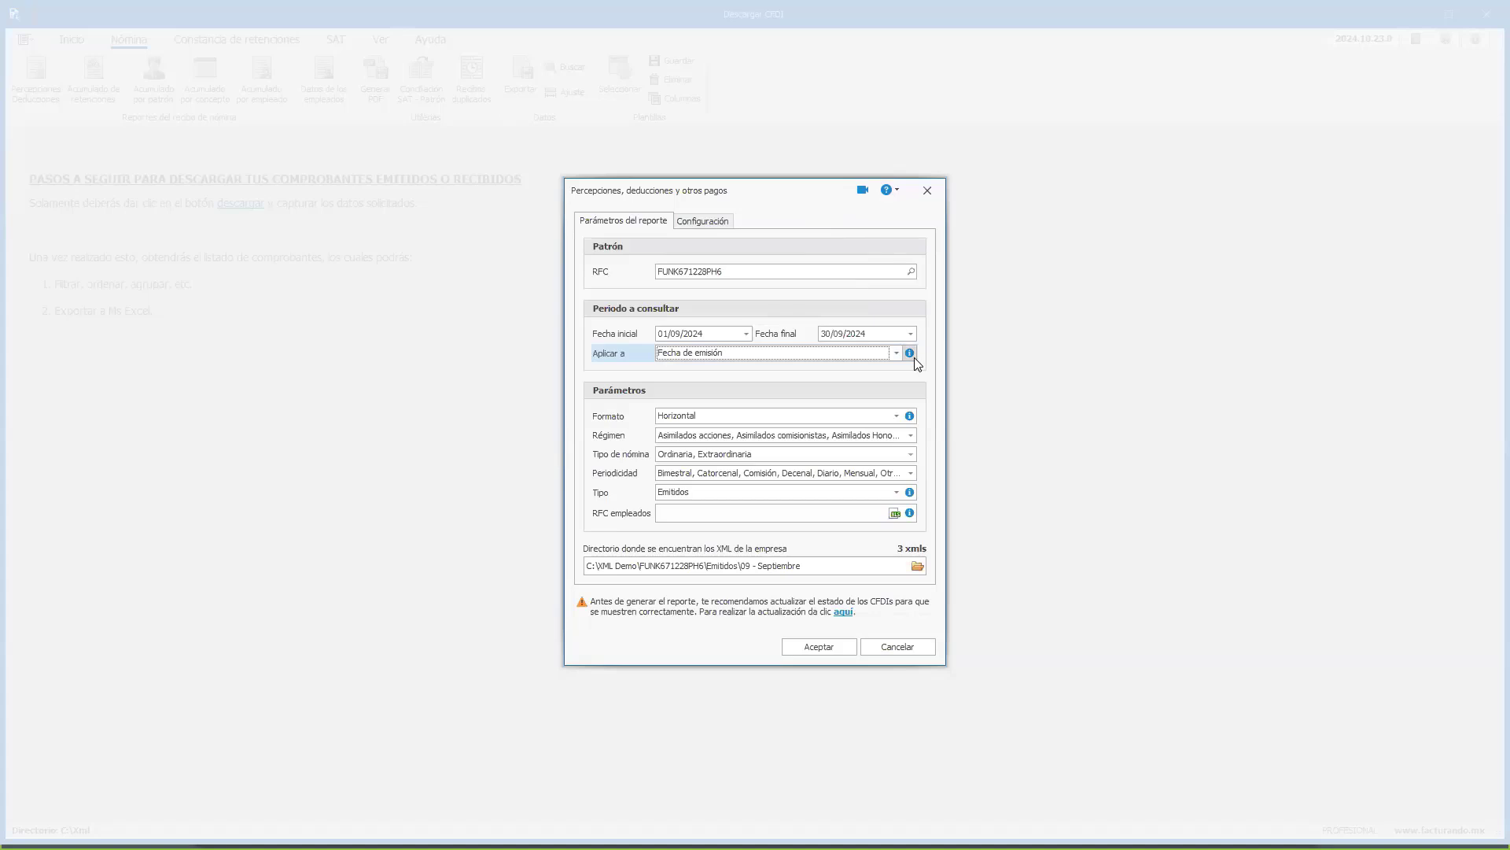
Choose Horizontal as the report format.
{"action": "mouse_move", "coordinate": [918, 364]}
{"action": "left_click", "coordinate": [739, 418]}
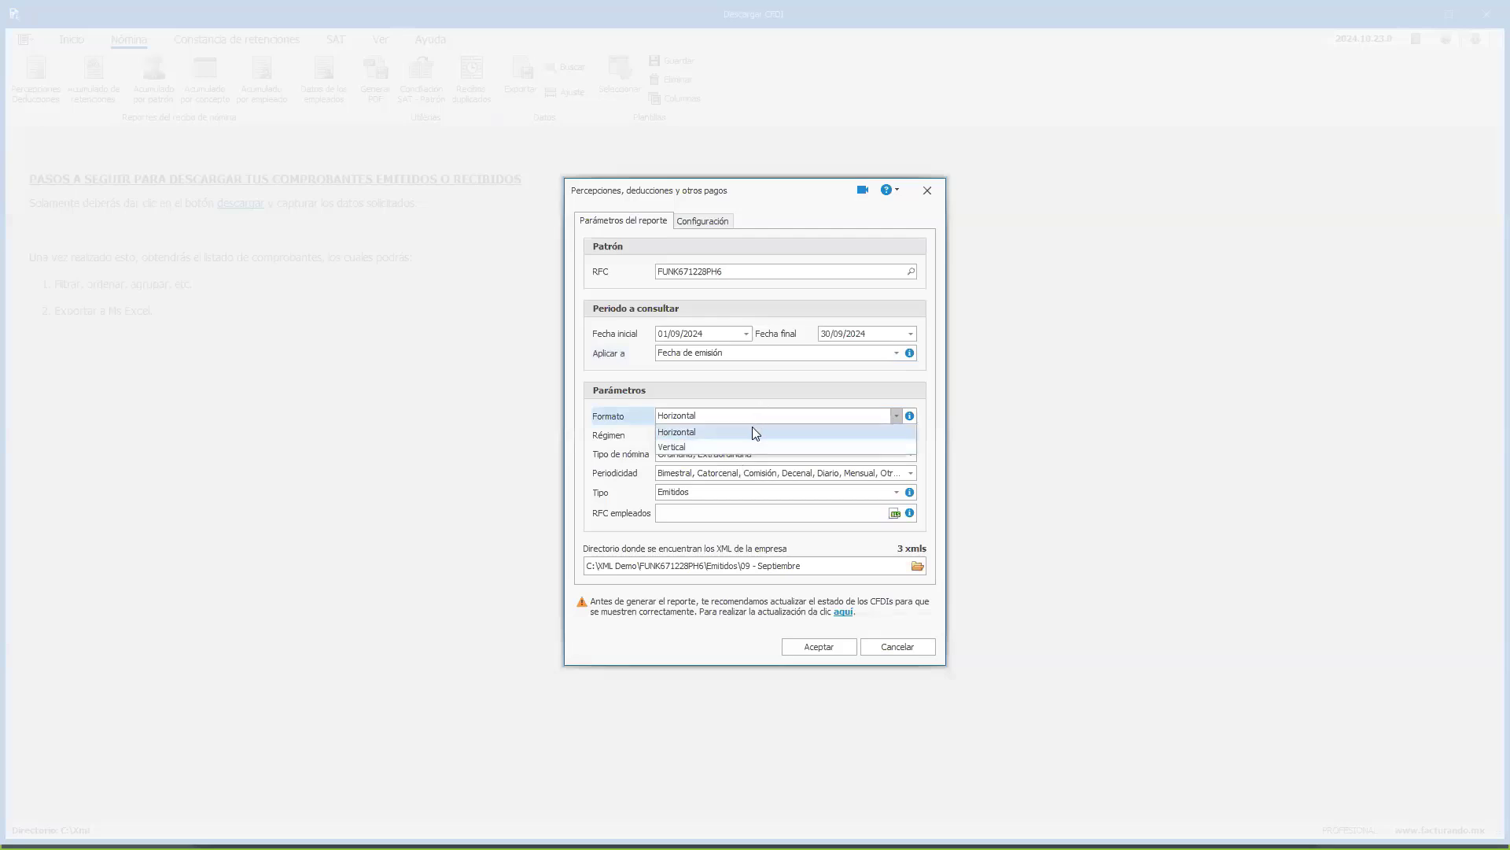
{"action": "left_click", "coordinate": [753, 431]}
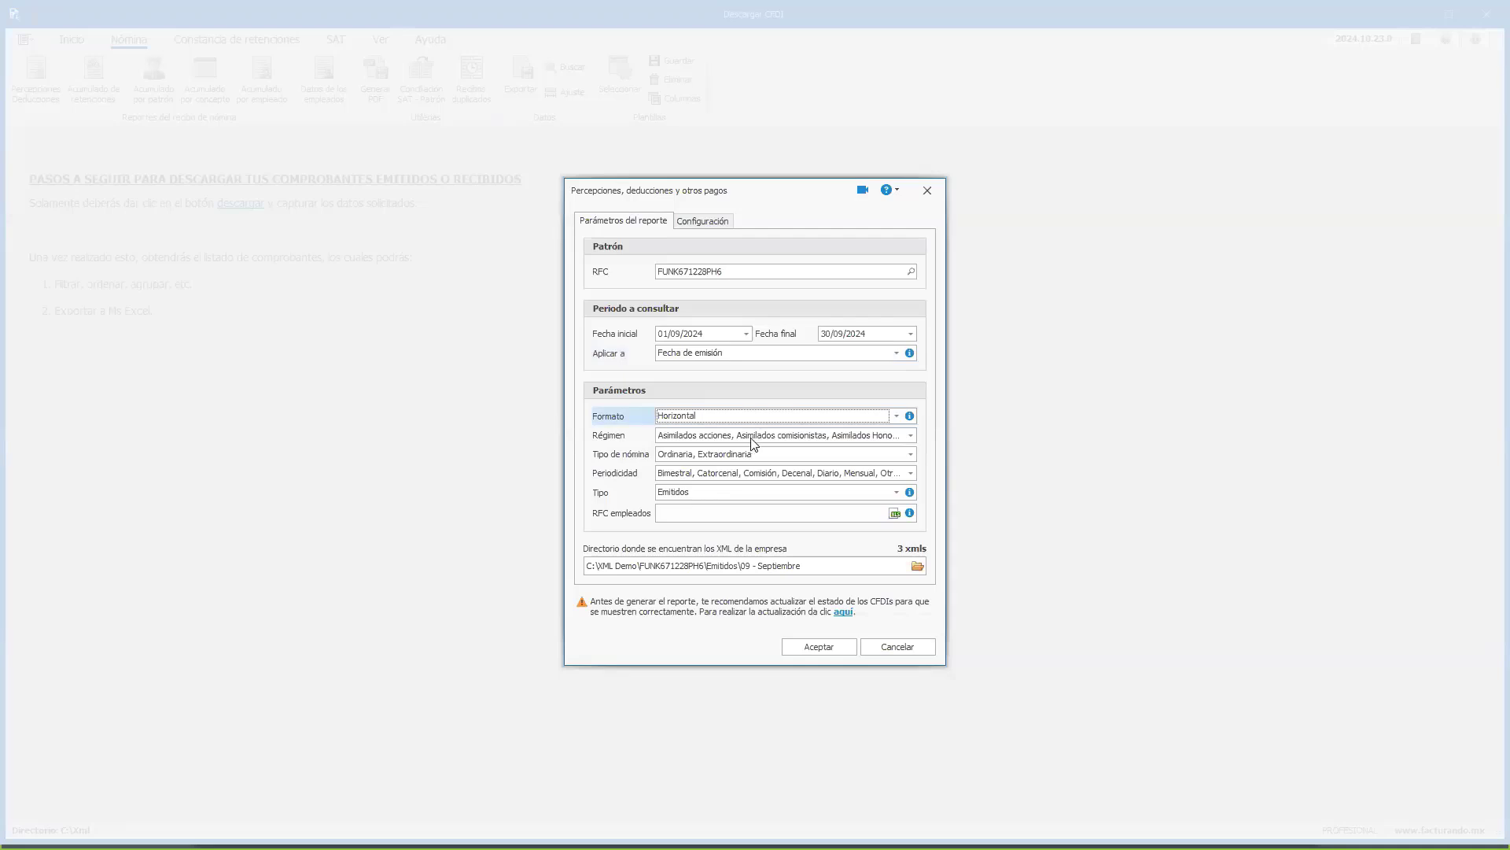
Limit the Régimen filter to Asimilados acciones and Asimilados Honorarios, and reset it to include all regimes.
{"action": "left_click", "coordinate": [749, 435]}
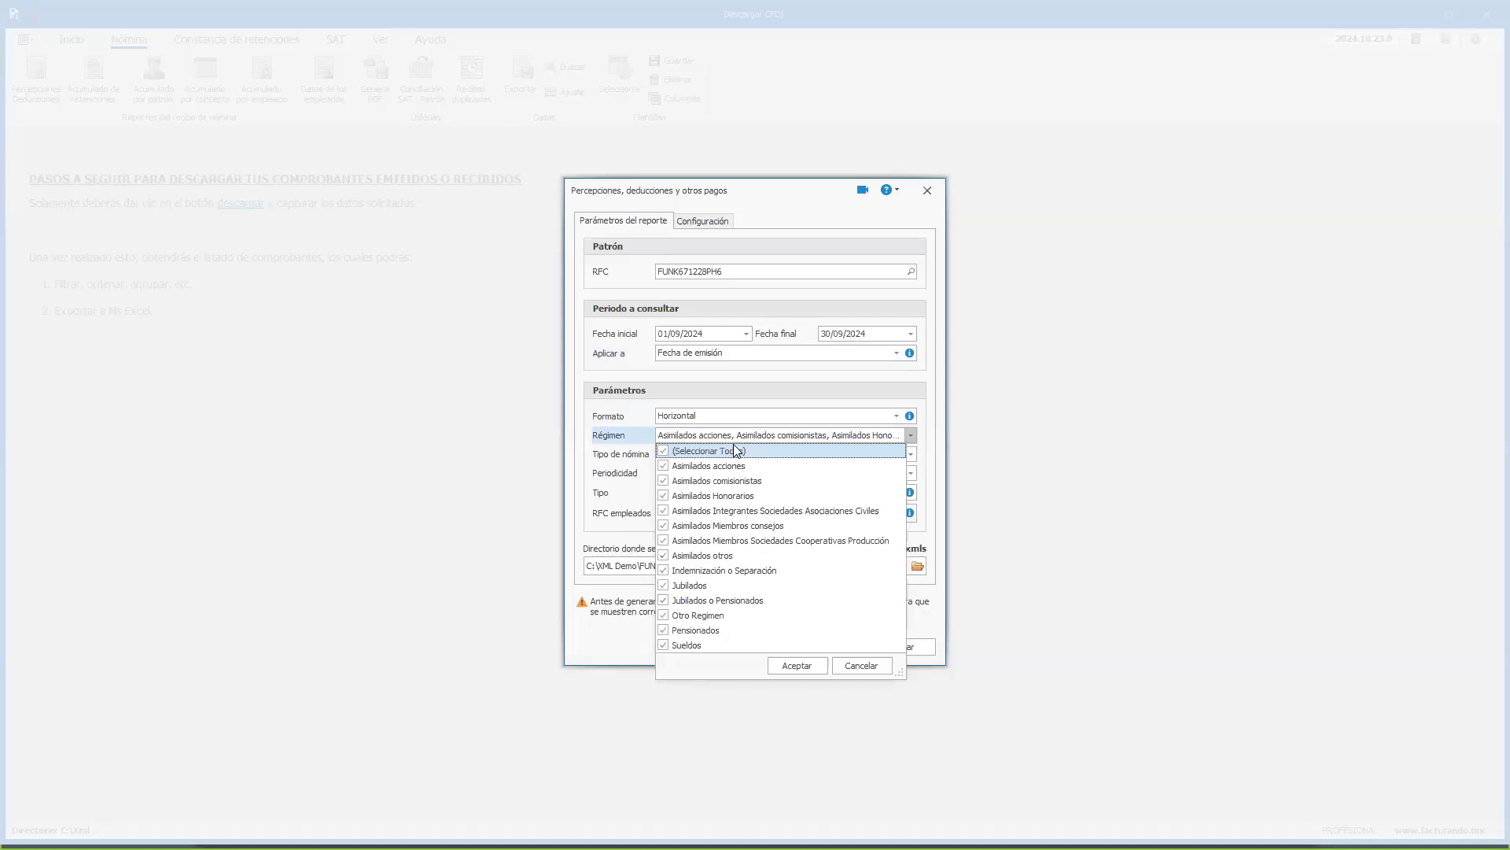
{"action": "left_click", "coordinate": [665, 453]}
{"action": "left_click", "coordinate": [664, 469]}
{"action": "left_click", "coordinate": [664, 496]}
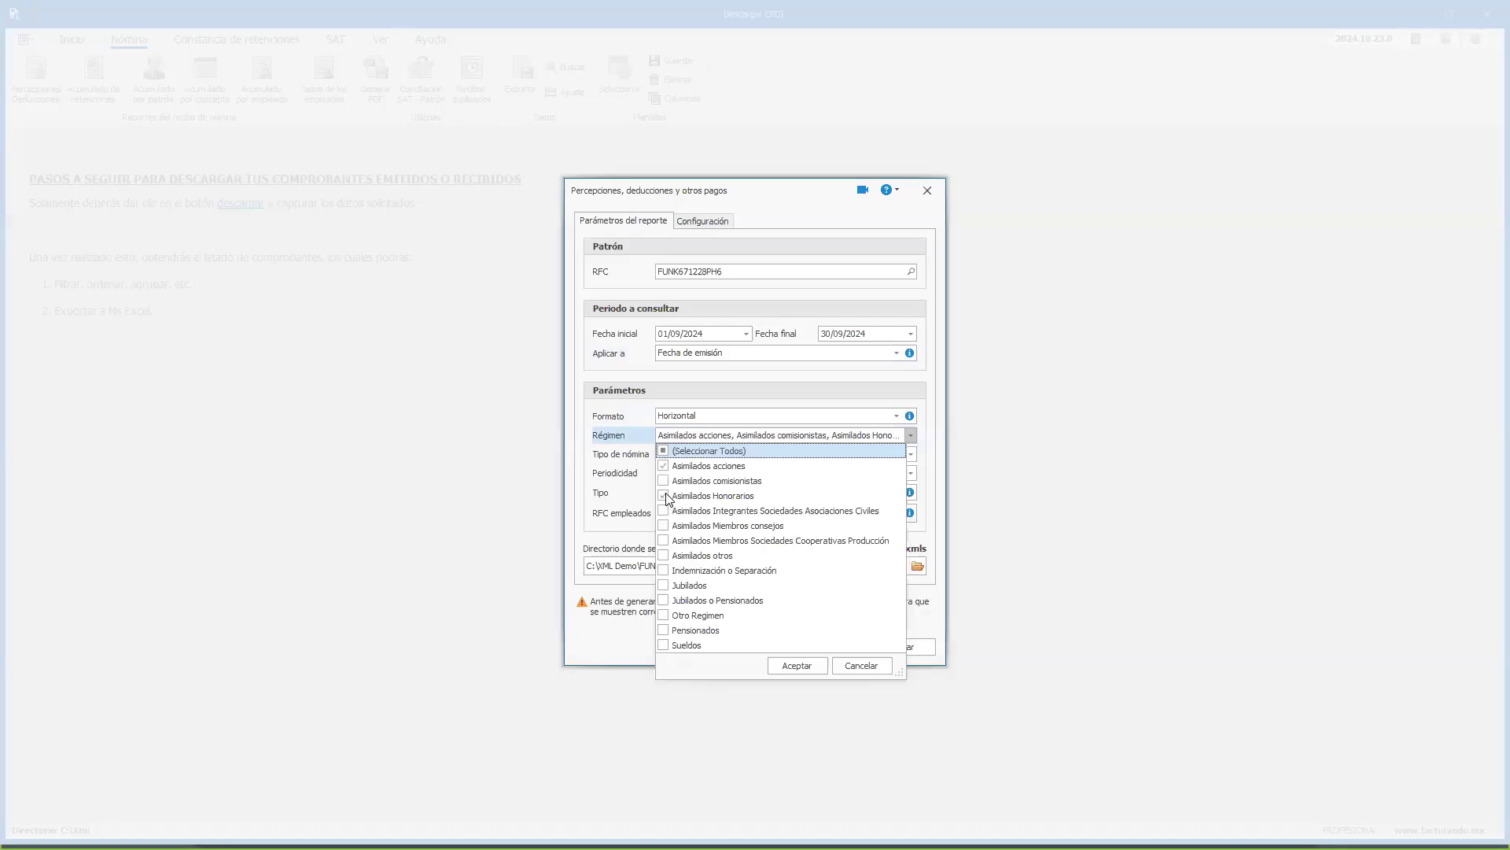
{"action": "left_click", "coordinate": [794, 666]}
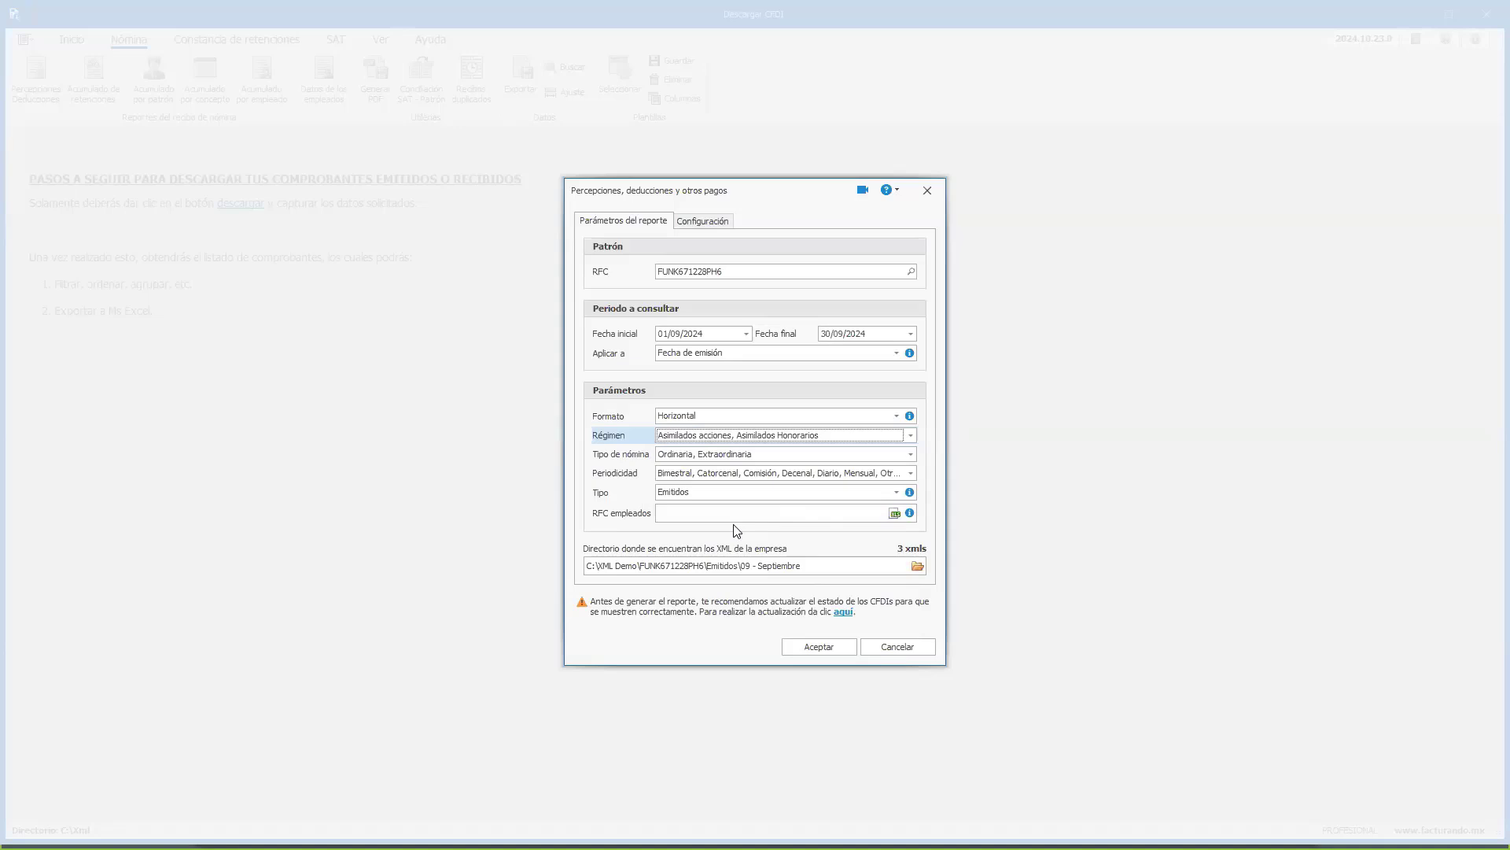
{"action": "left_click", "coordinate": [716, 442]}
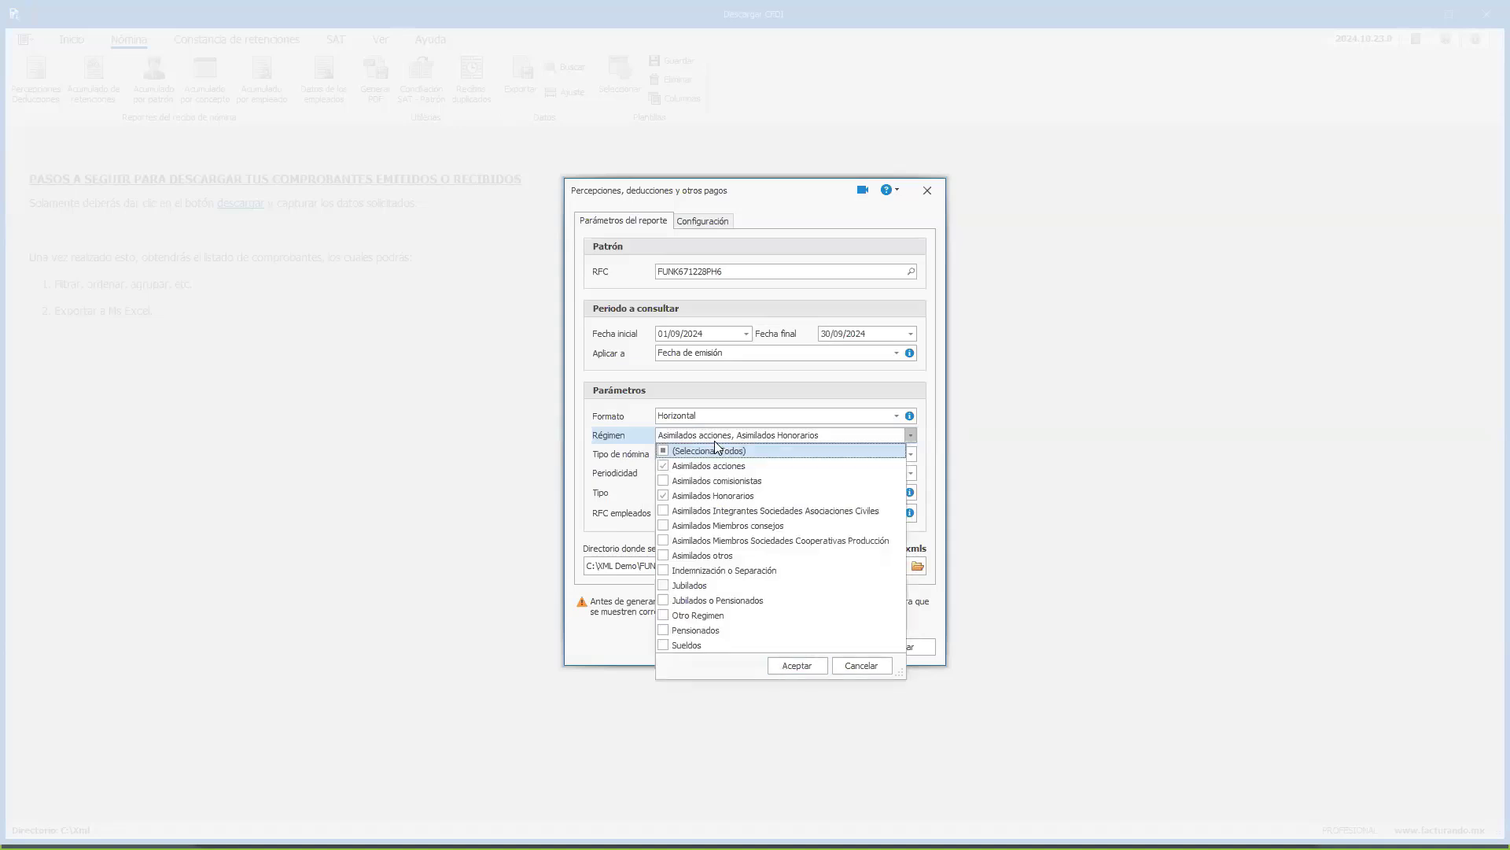
{"action": "left_click", "coordinate": [712, 450]}
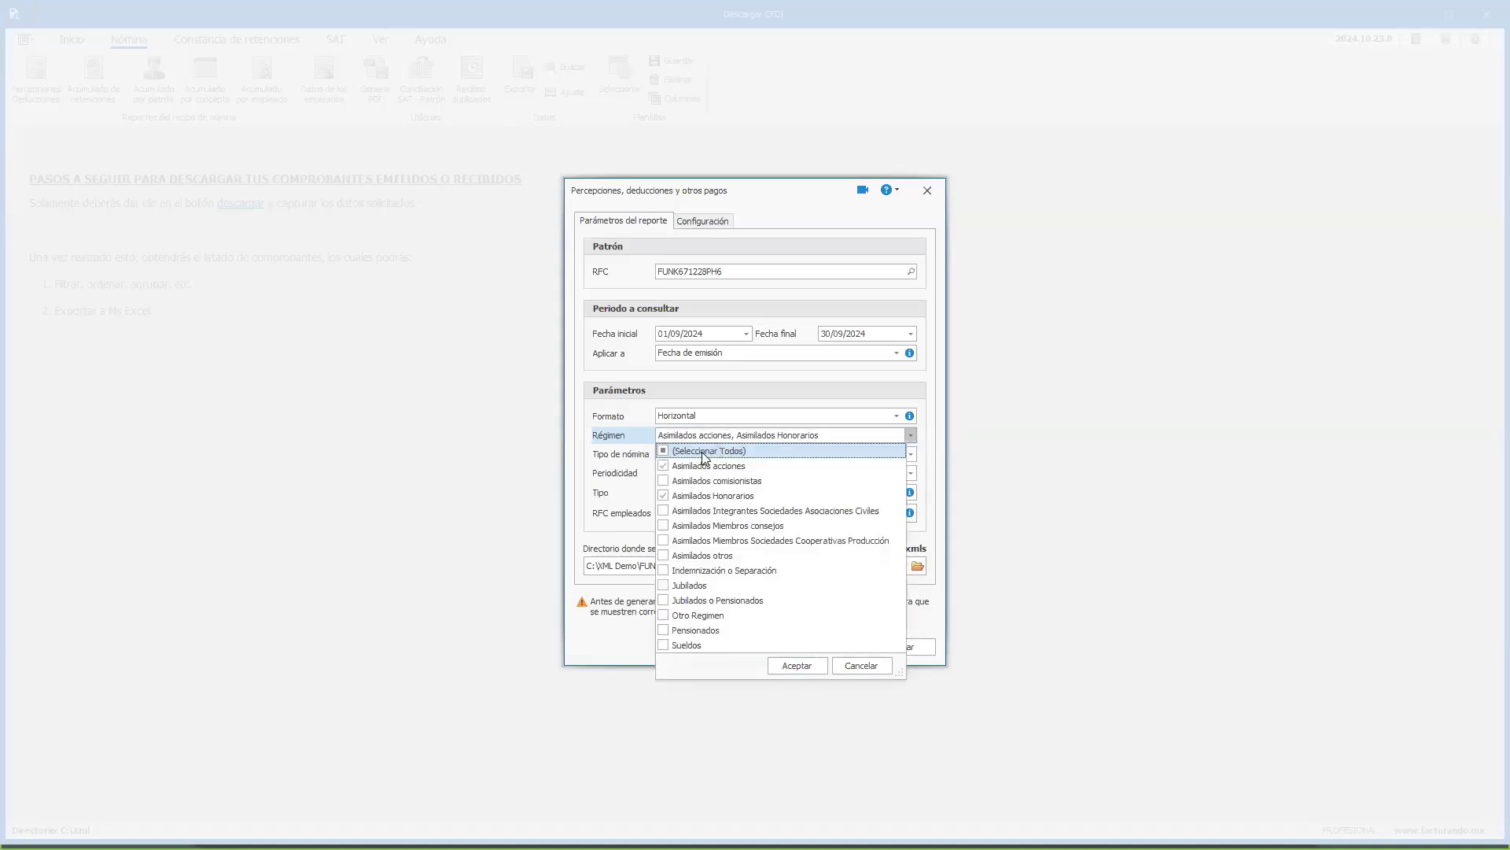
{"action": "left_click", "coordinate": [795, 665]}
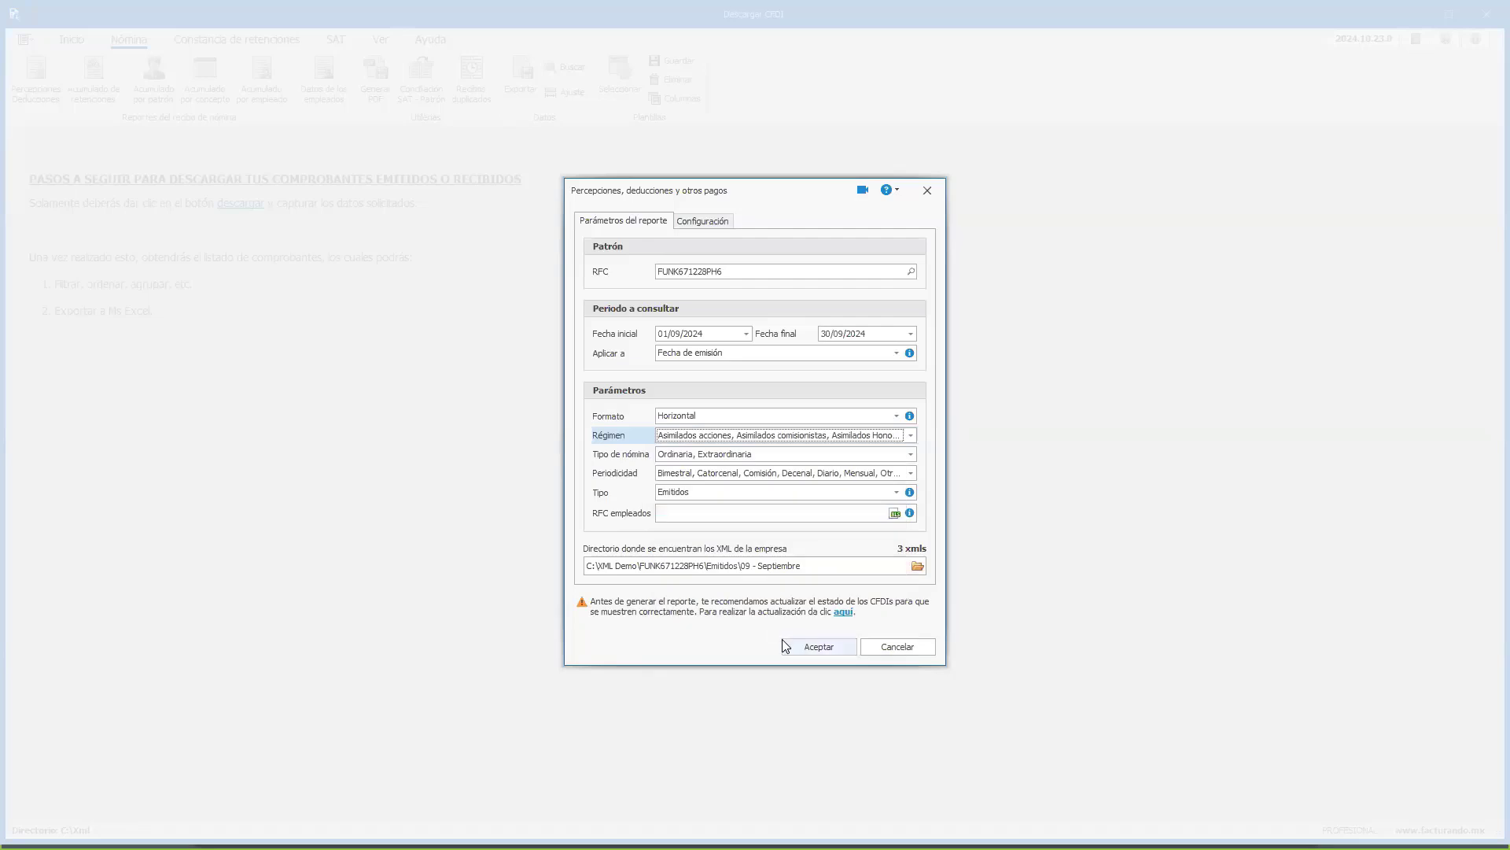
Examine the available choices for Tipo de nómina, Periodicidad and Tipo without changing them.
{"action": "left_click", "coordinate": [751, 457]}
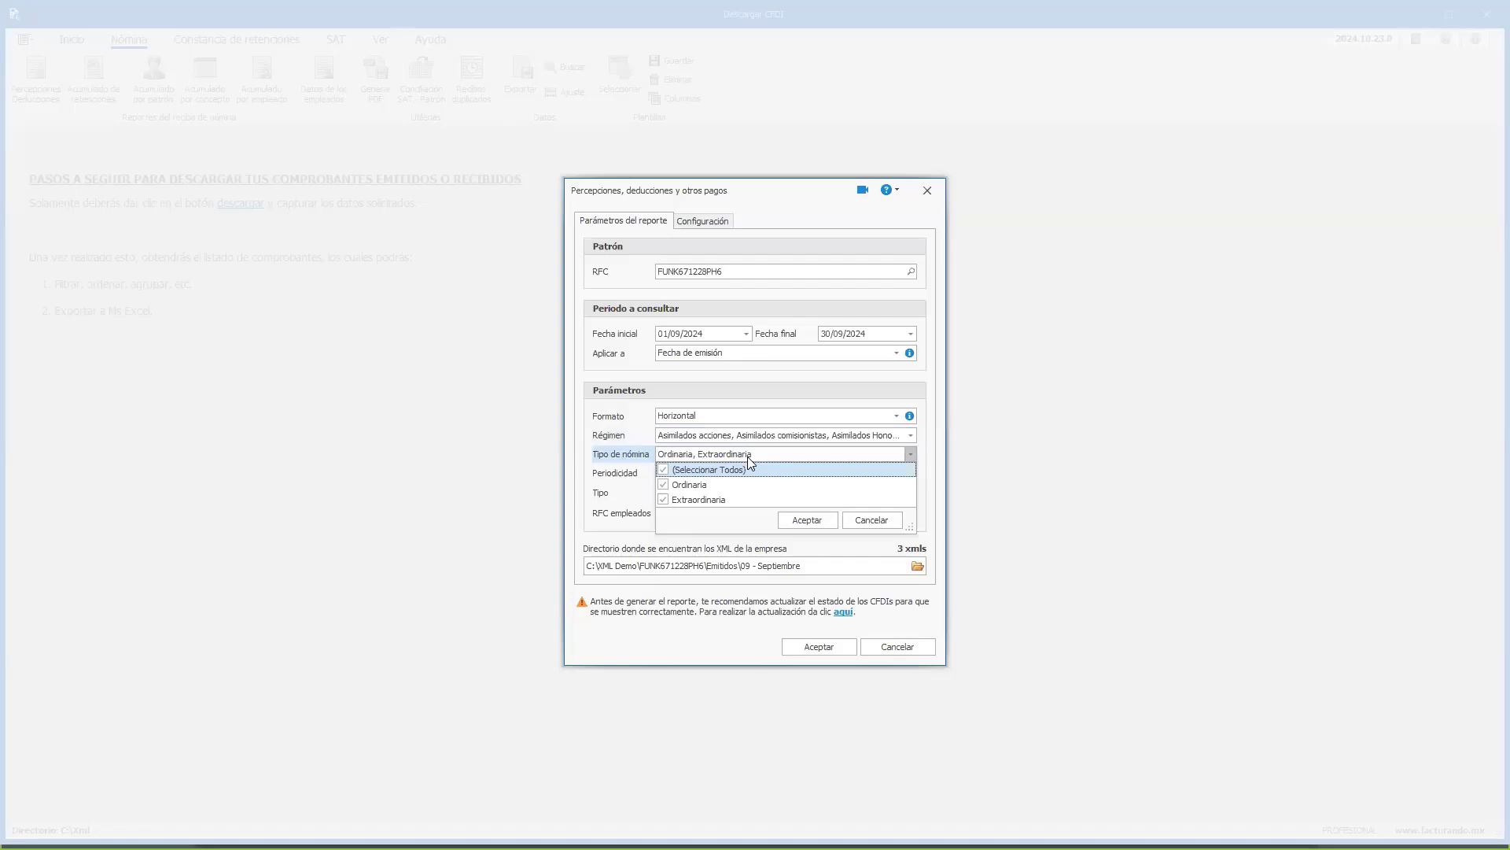
{"action": "left_click", "coordinate": [750, 459]}
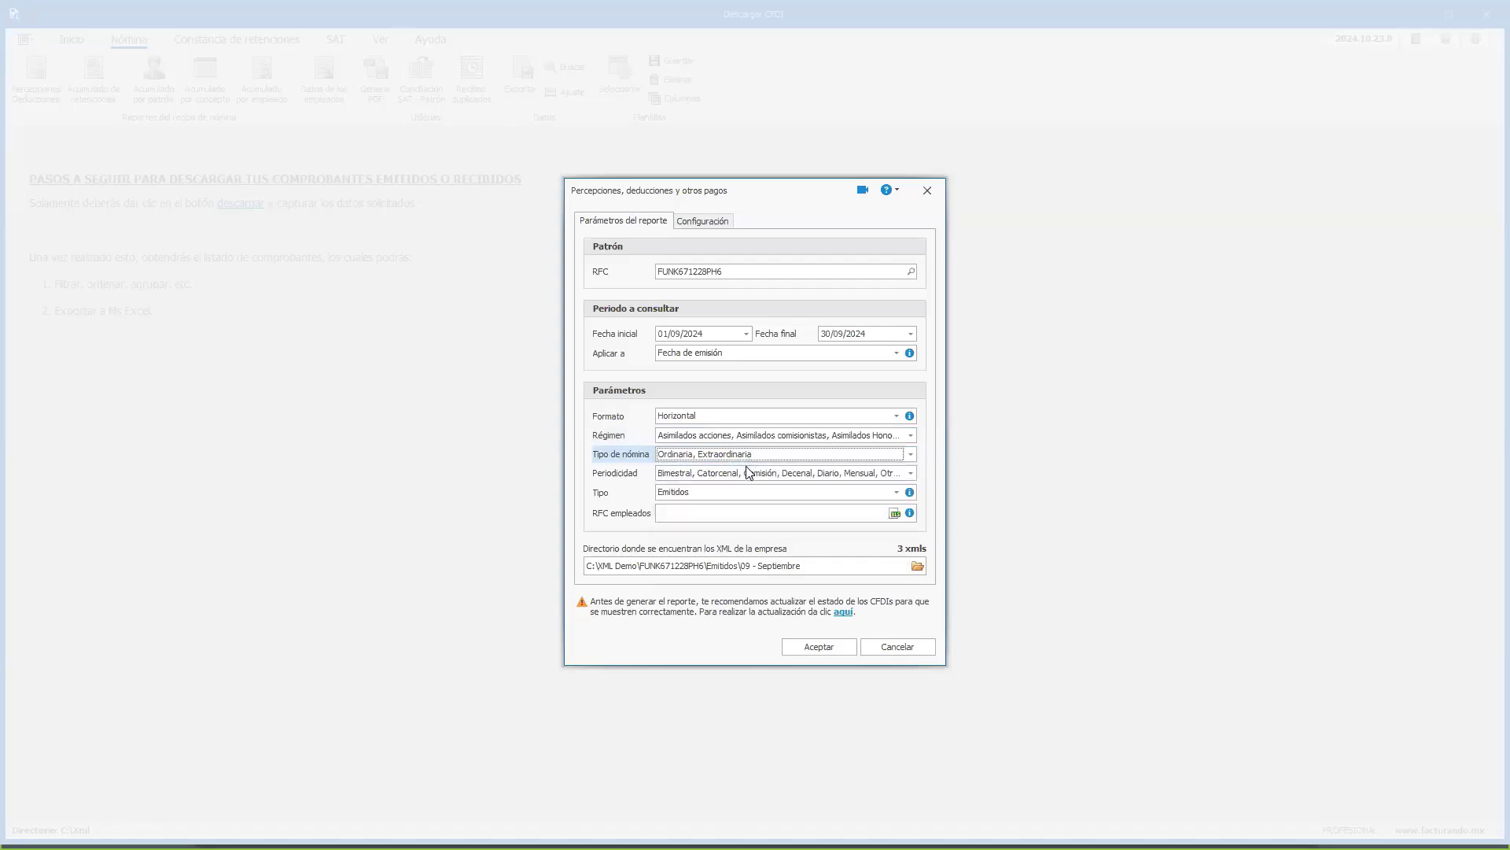
{"action": "left_click", "coordinate": [748, 473]}
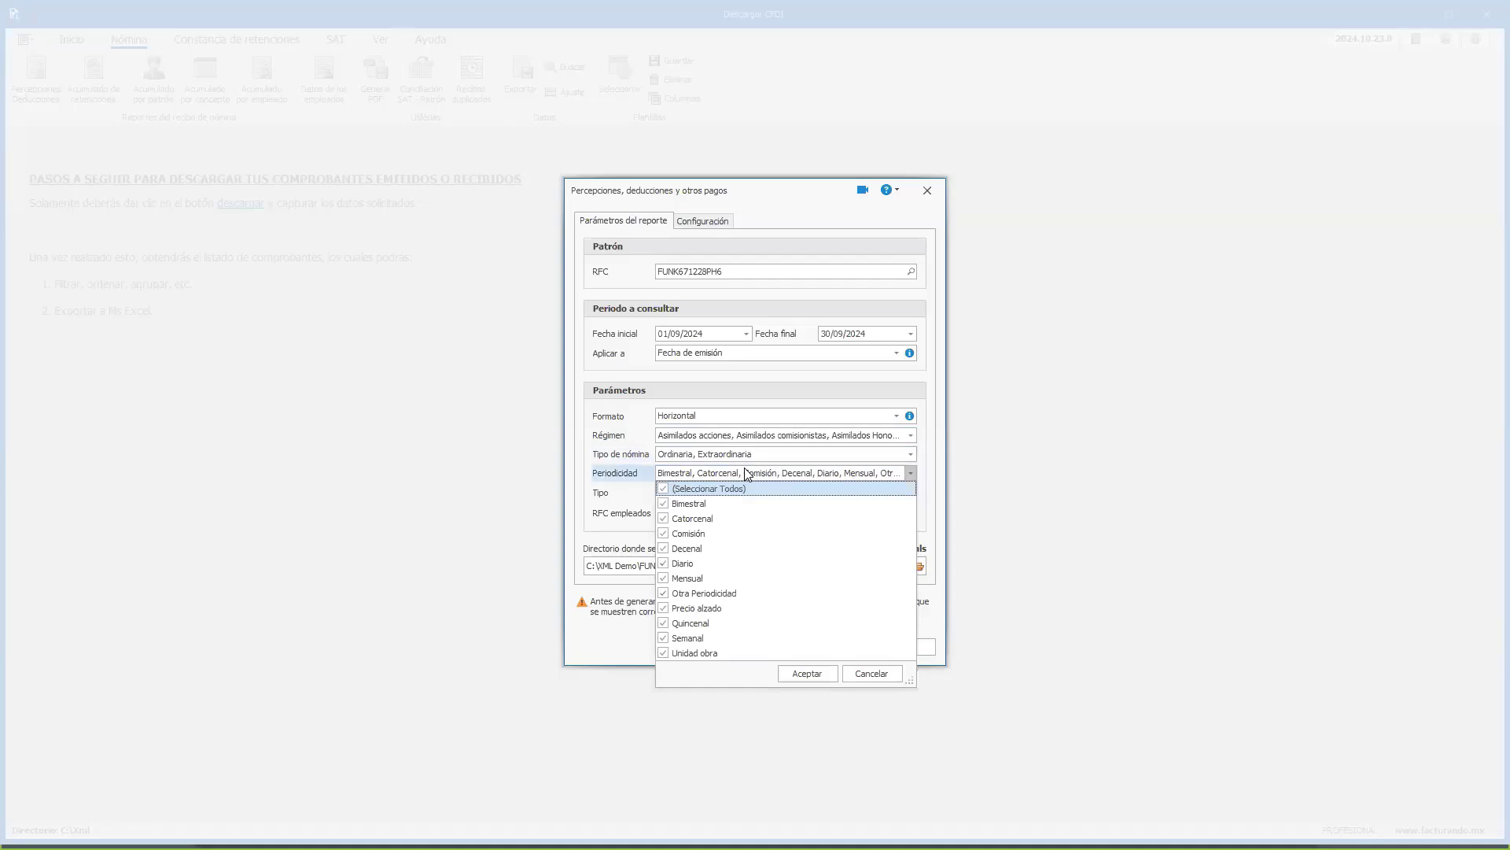
{"action": "left_click", "coordinate": [747, 472]}
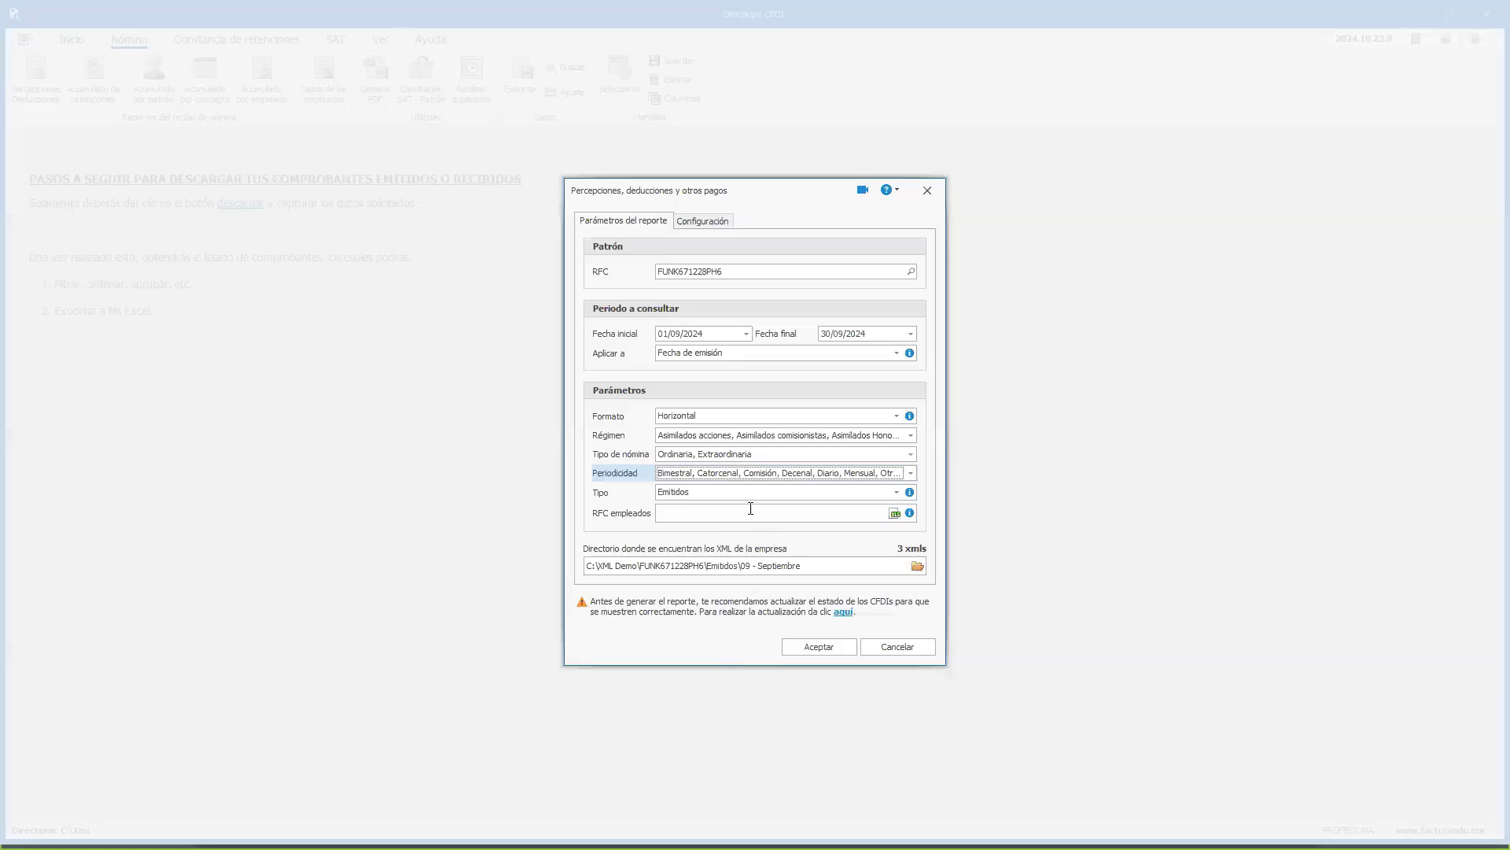
{"action": "left_click", "coordinate": [737, 494]}
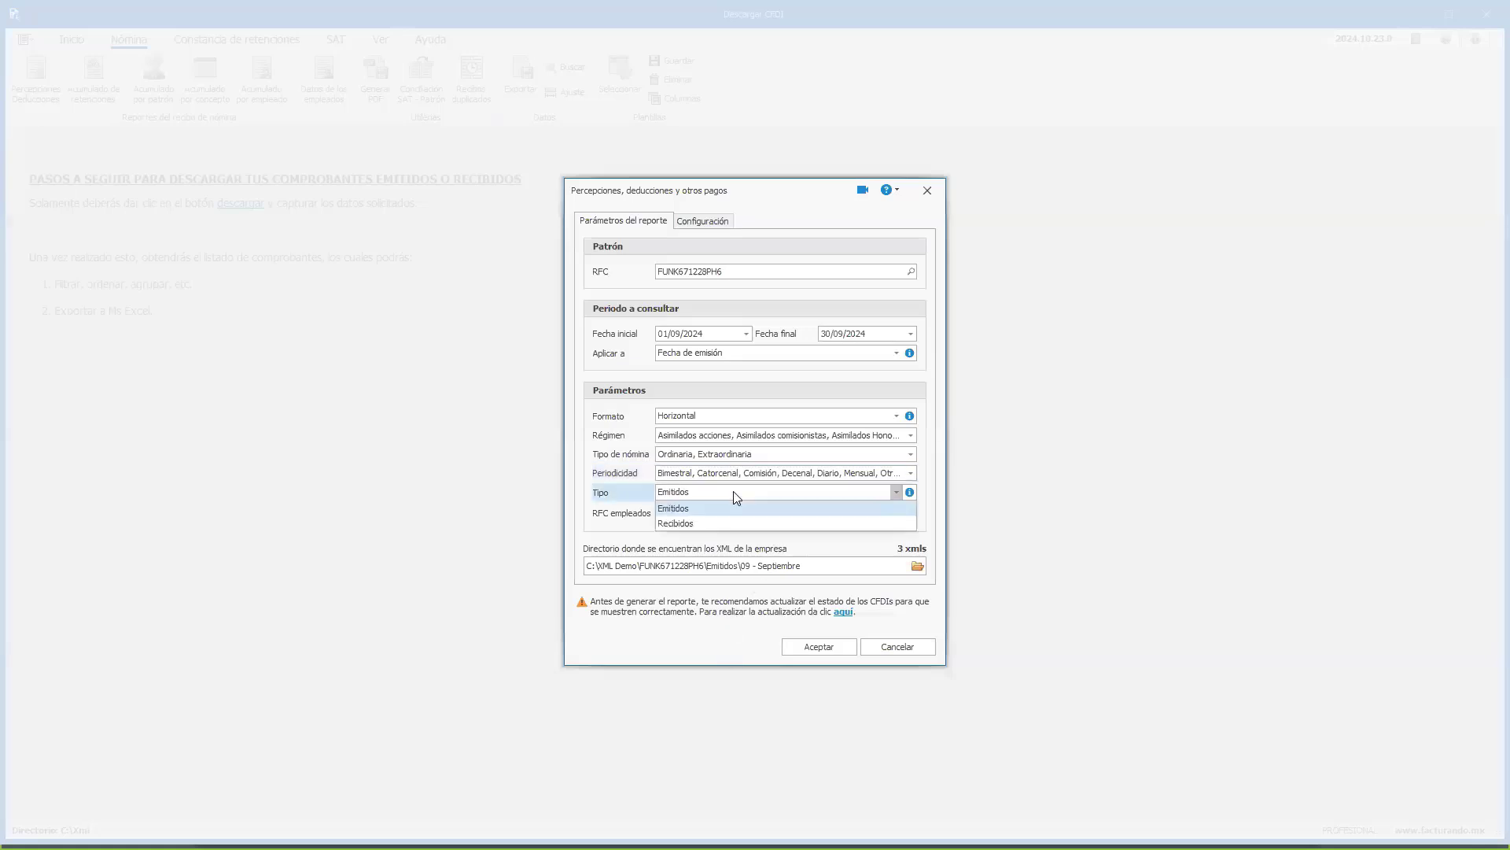
{"action": "left_click", "coordinate": [737, 495]}
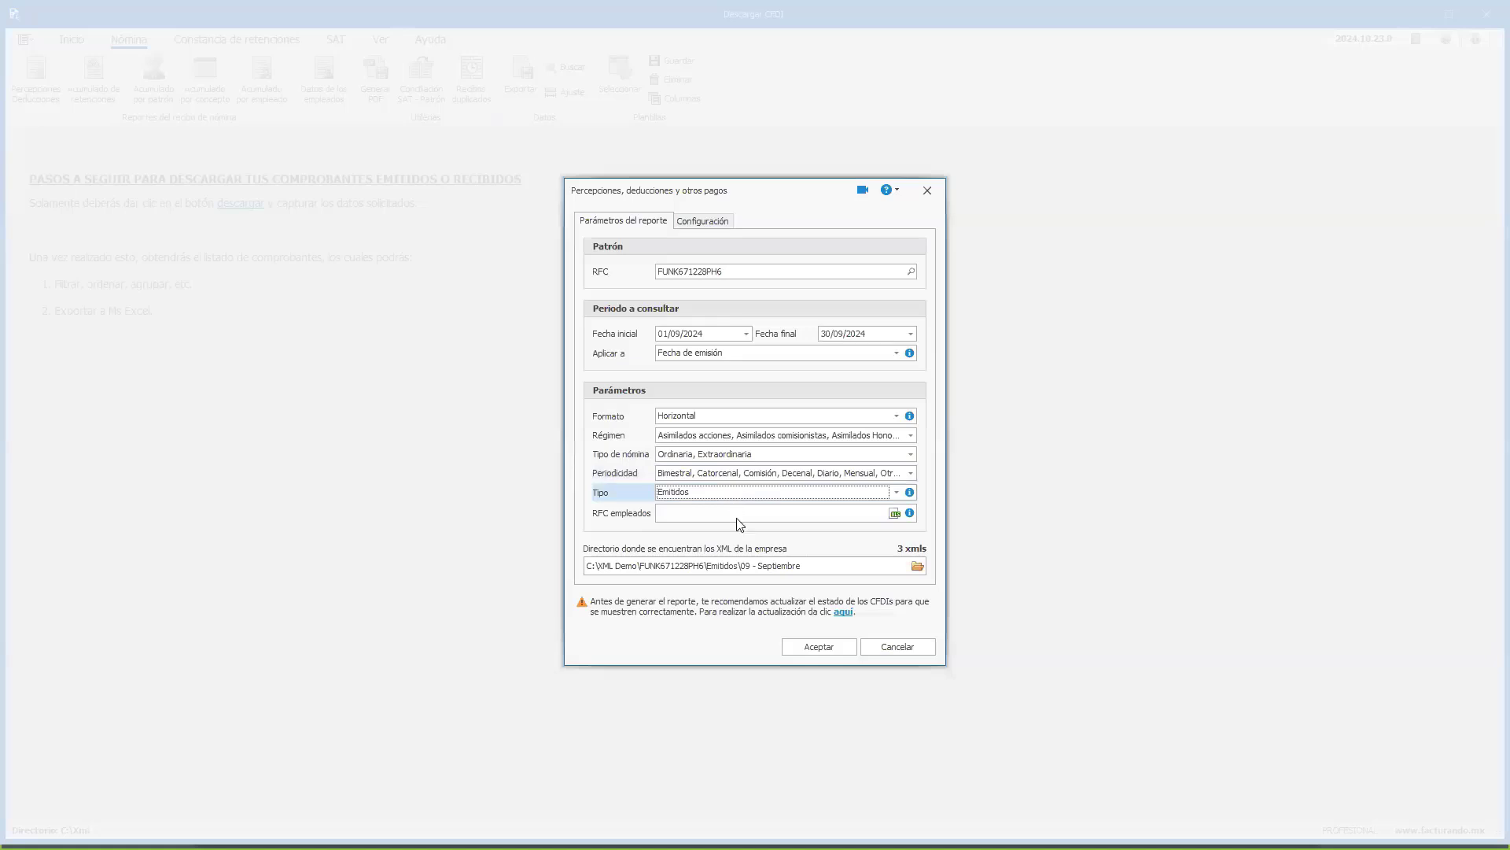
Try filtering by two sample employee RFCs separated by a comma, and clear the RFC empleados field.
{"action": "left_click", "coordinate": [738, 517]}
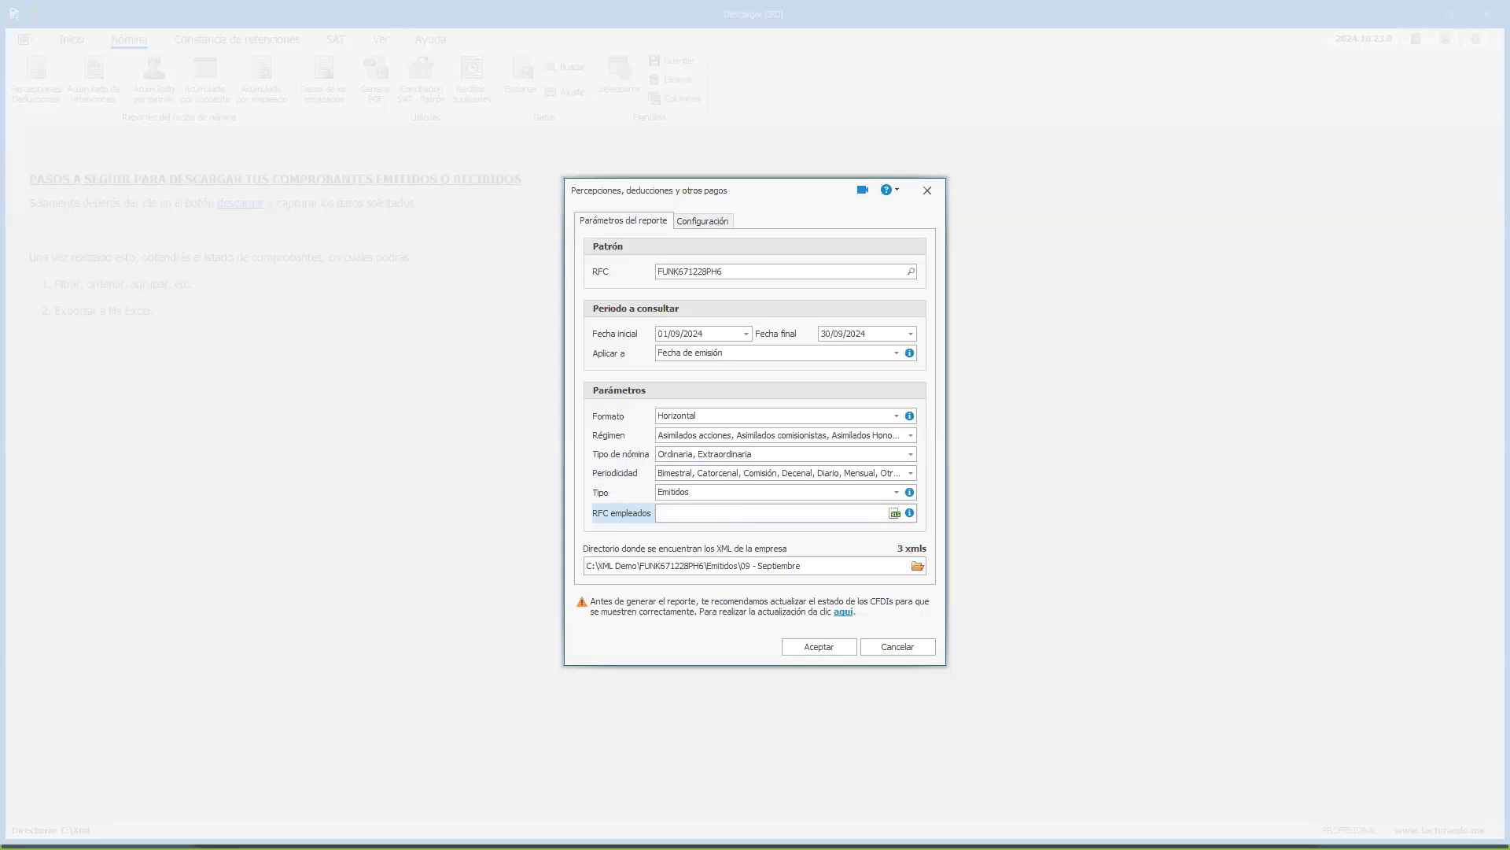
{"action": "type", "text": "AAA010101AAA, BBB010101BBB"}
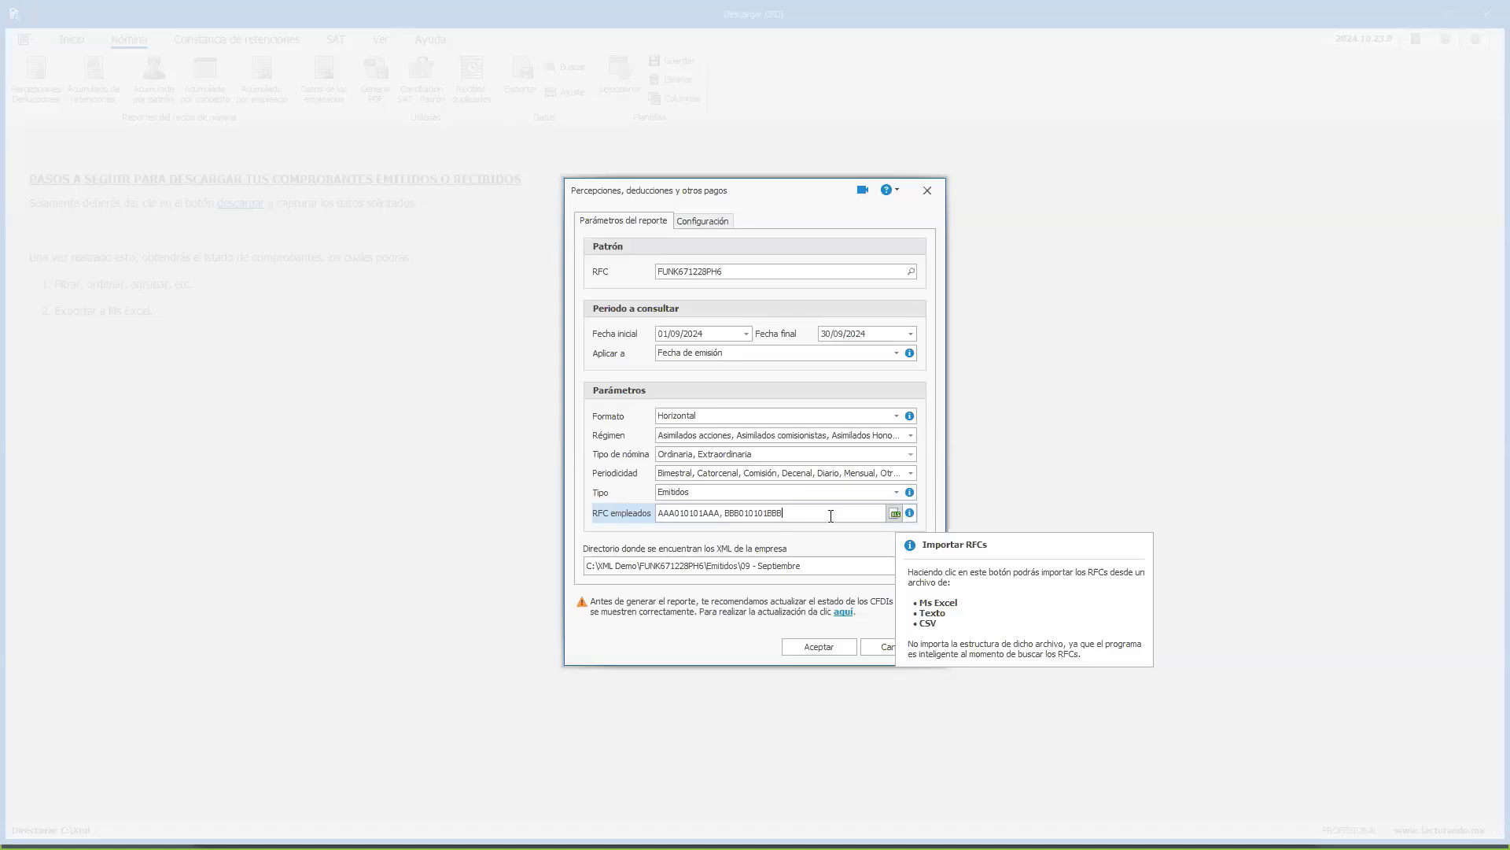
{"action": "left_click_drag", "start_coordinate": [829, 515], "coordinate": [650, 514]}
{"action": "key", "text": "Delete"}
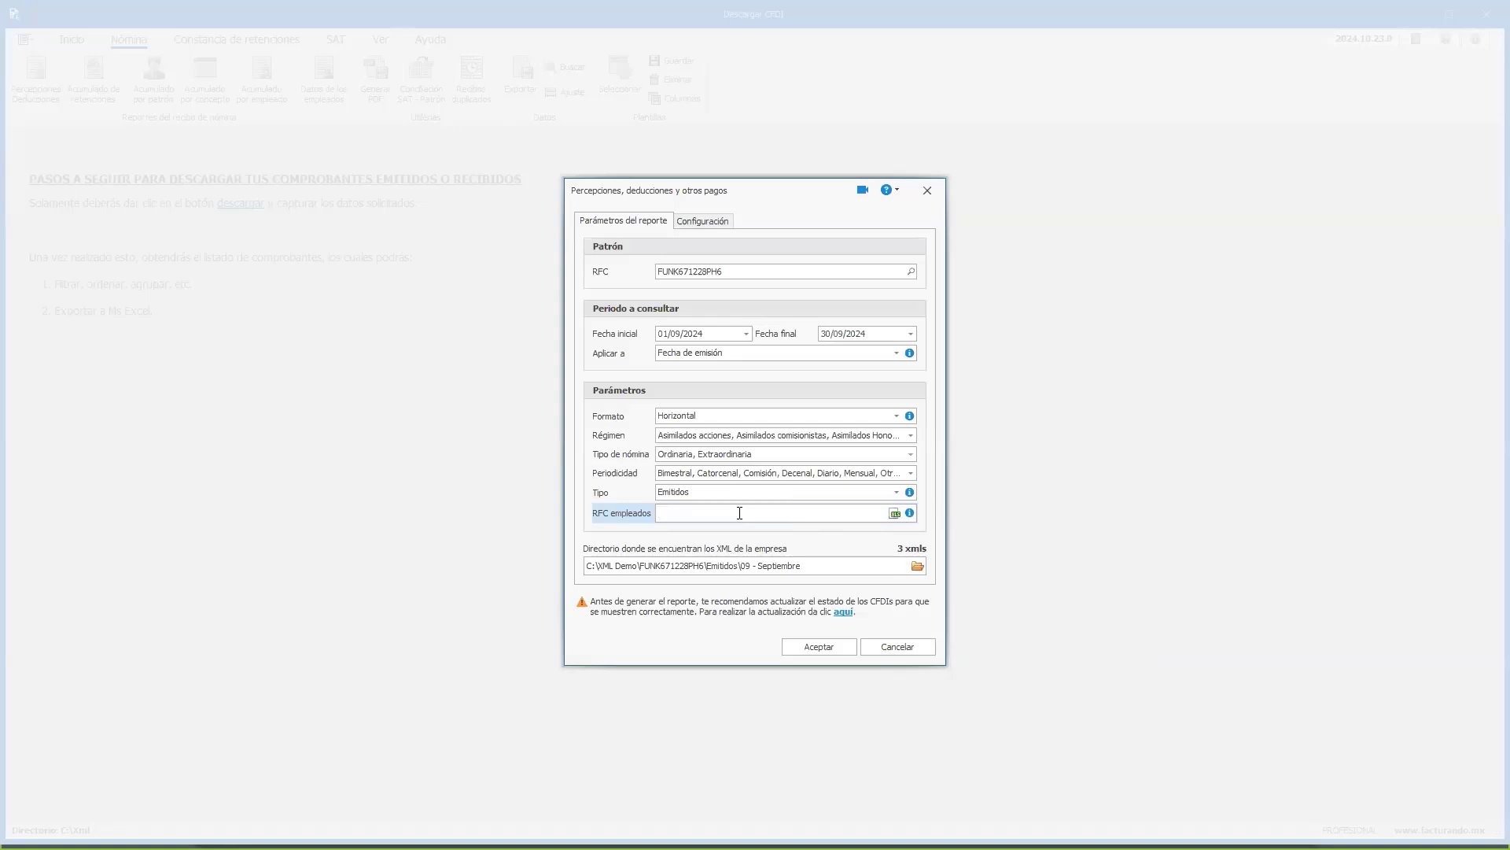
Check the company's September XML directory, generate the report and dismiss the summary of receipts found.
{"action": "key", "text": "Tab"}
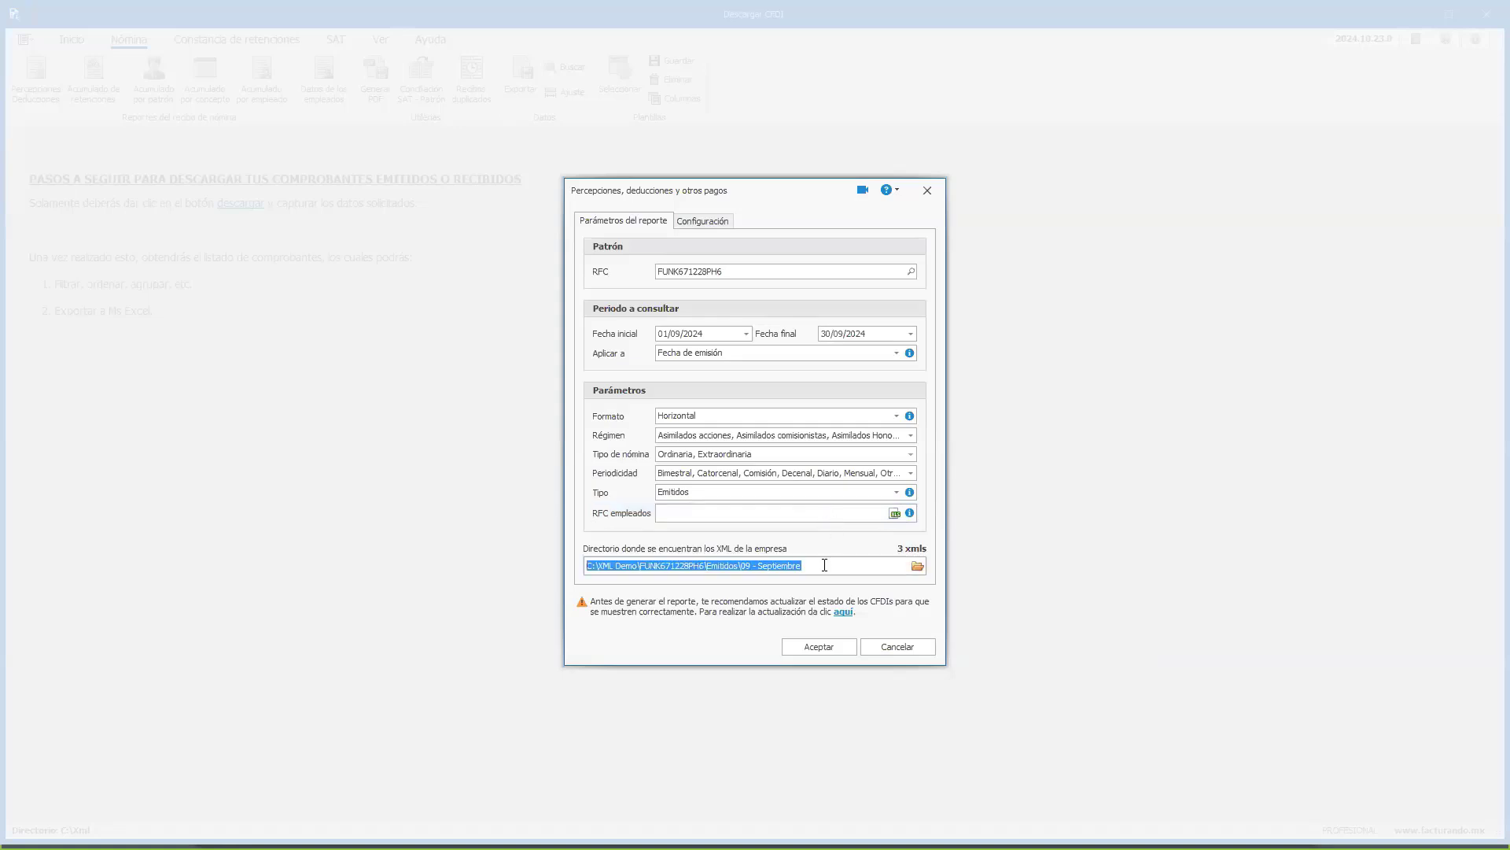
{"action": "left_click", "coordinate": [848, 565]}
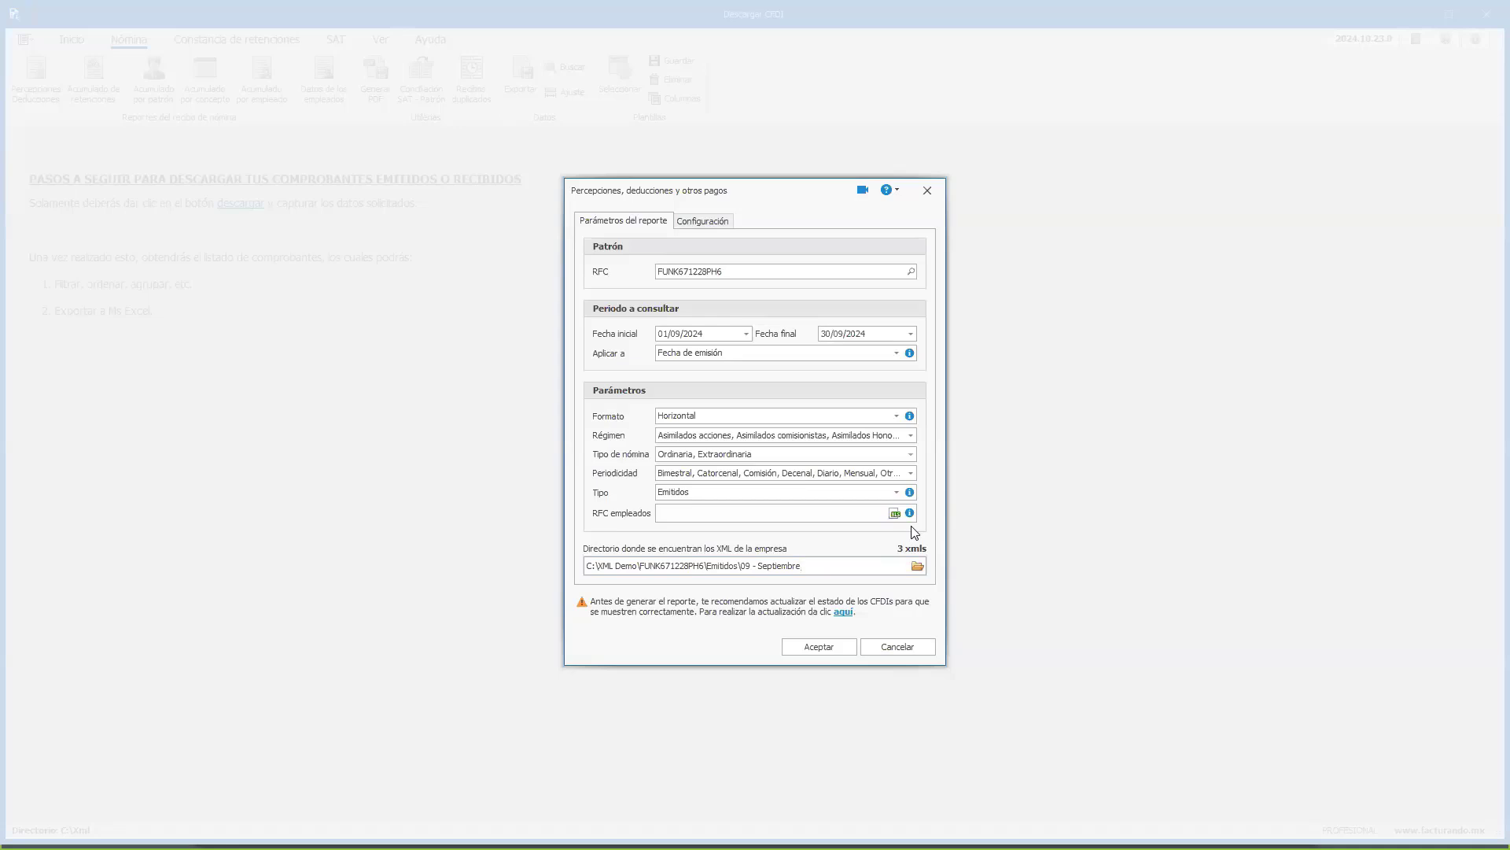
{"action": "key", "text": "shift+Right"}
{"action": "key", "text": "shift+Right"}
{"action": "key", "text": "End"}
{"action": "left_click", "coordinate": [799, 649]}
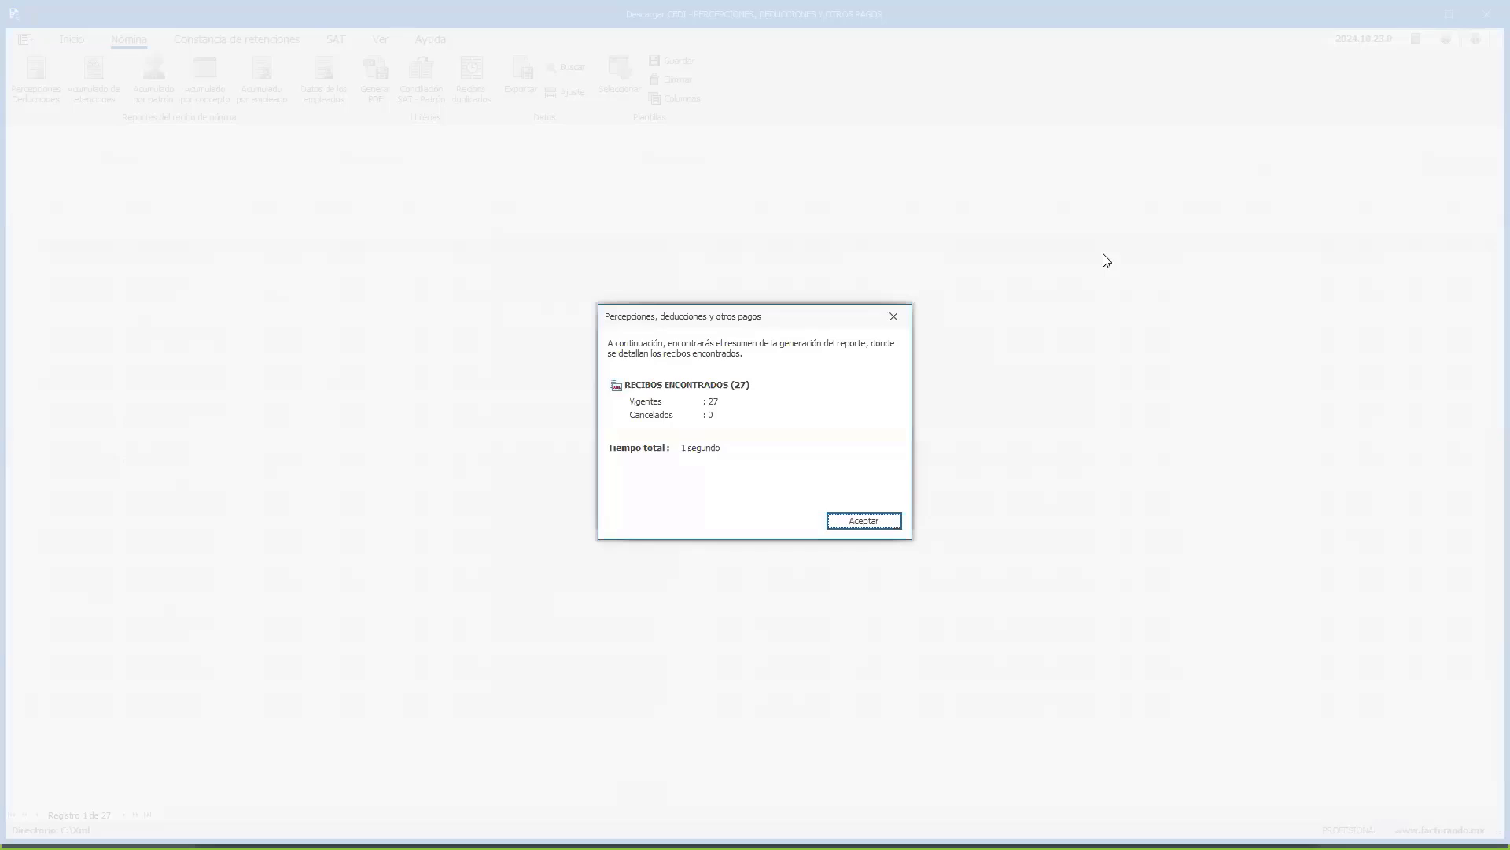
{"action": "left_click", "coordinate": [850, 522]}
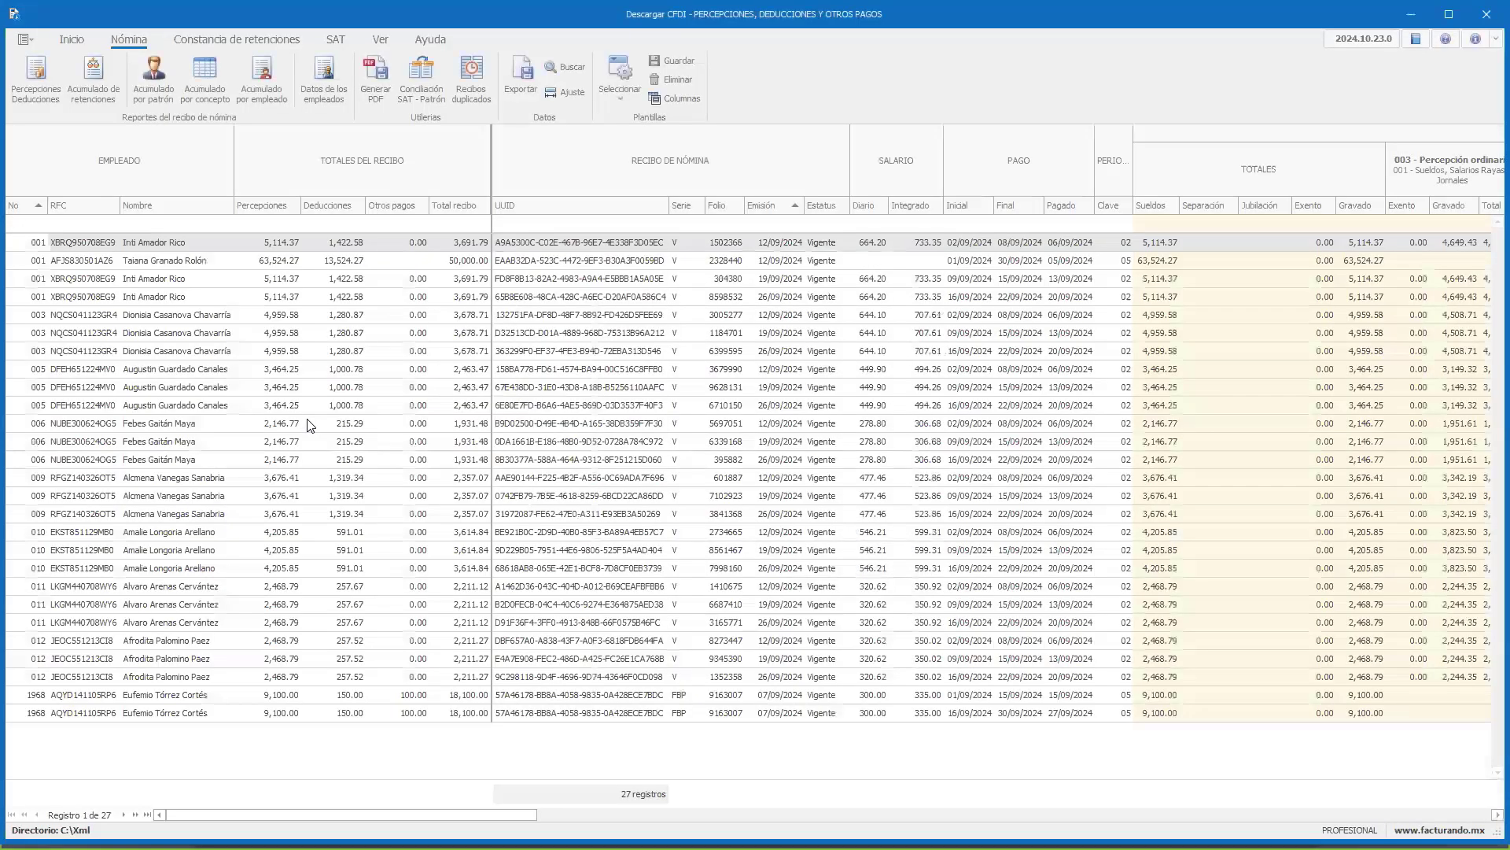
Review the first receipt's employee number, RFC and name, and its totals for perceptions, deductions, other payments and receipt.
{"action": "left_click", "coordinate": [309, 426]}
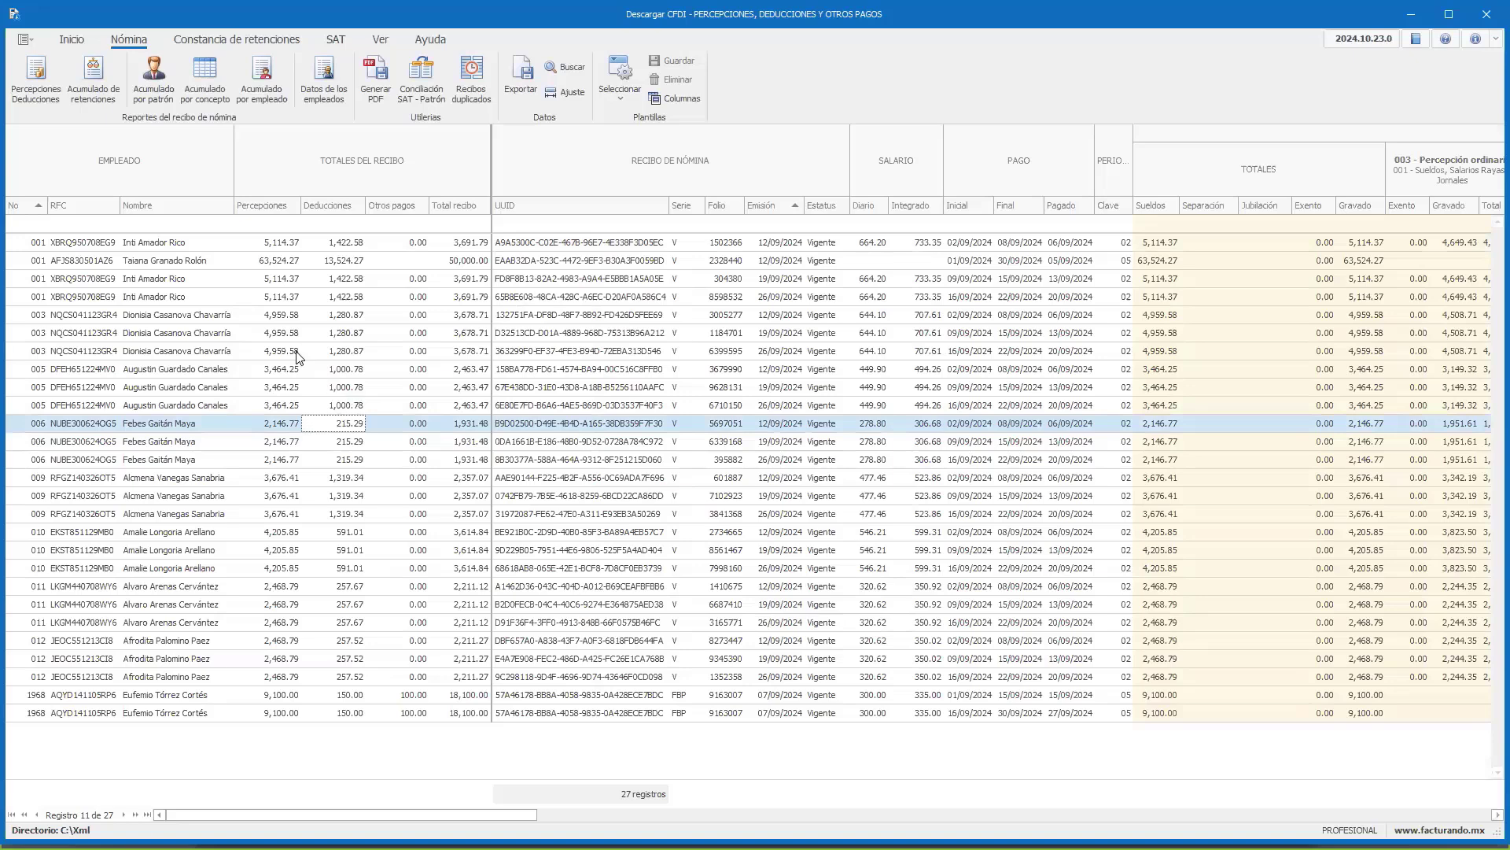
{"action": "left_click", "coordinate": [31, 243]}
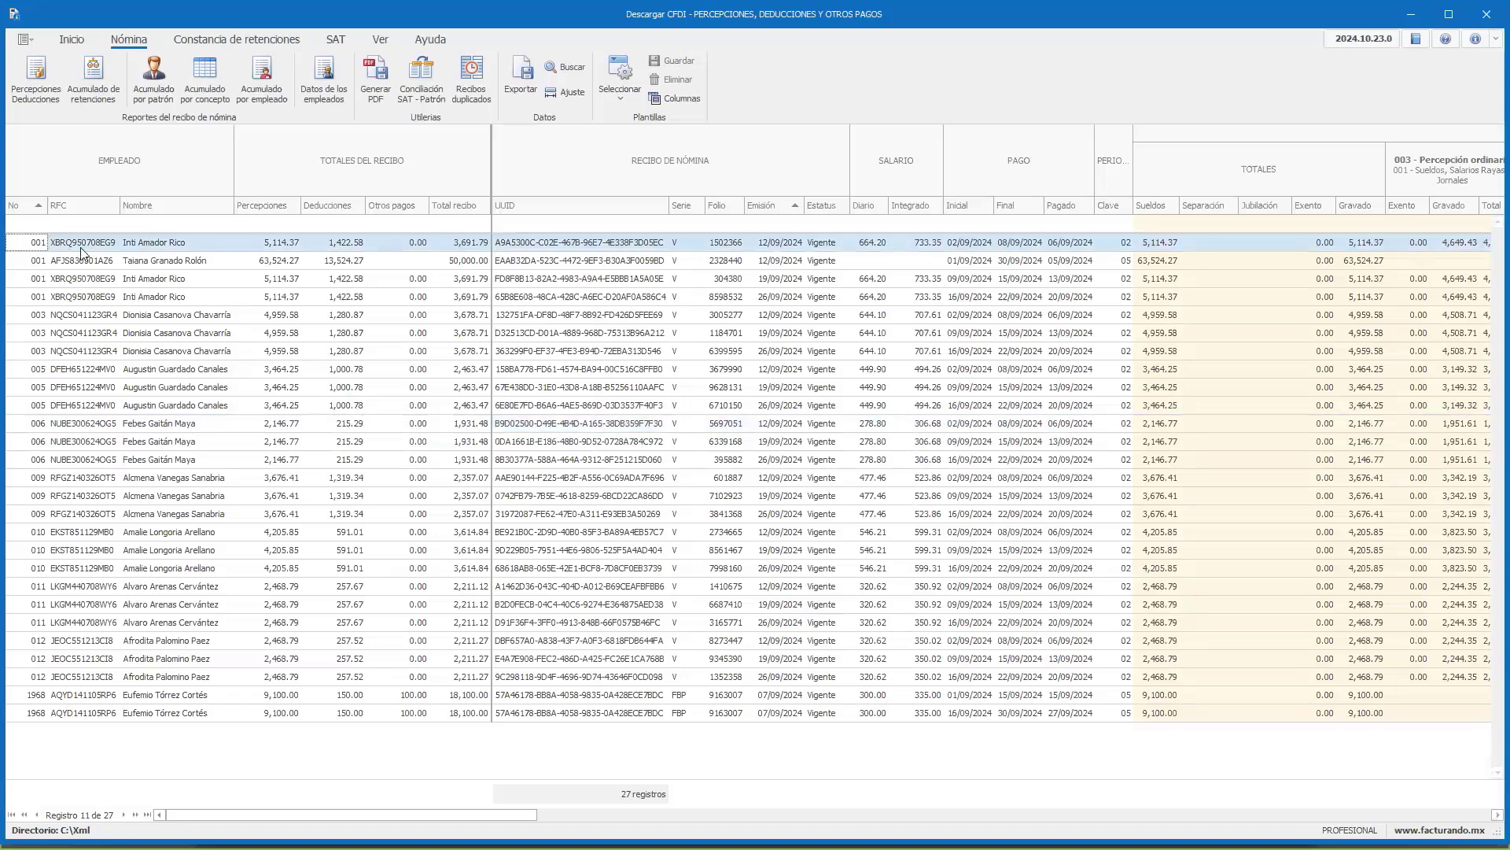
{"action": "left_click", "coordinate": [159, 247]}
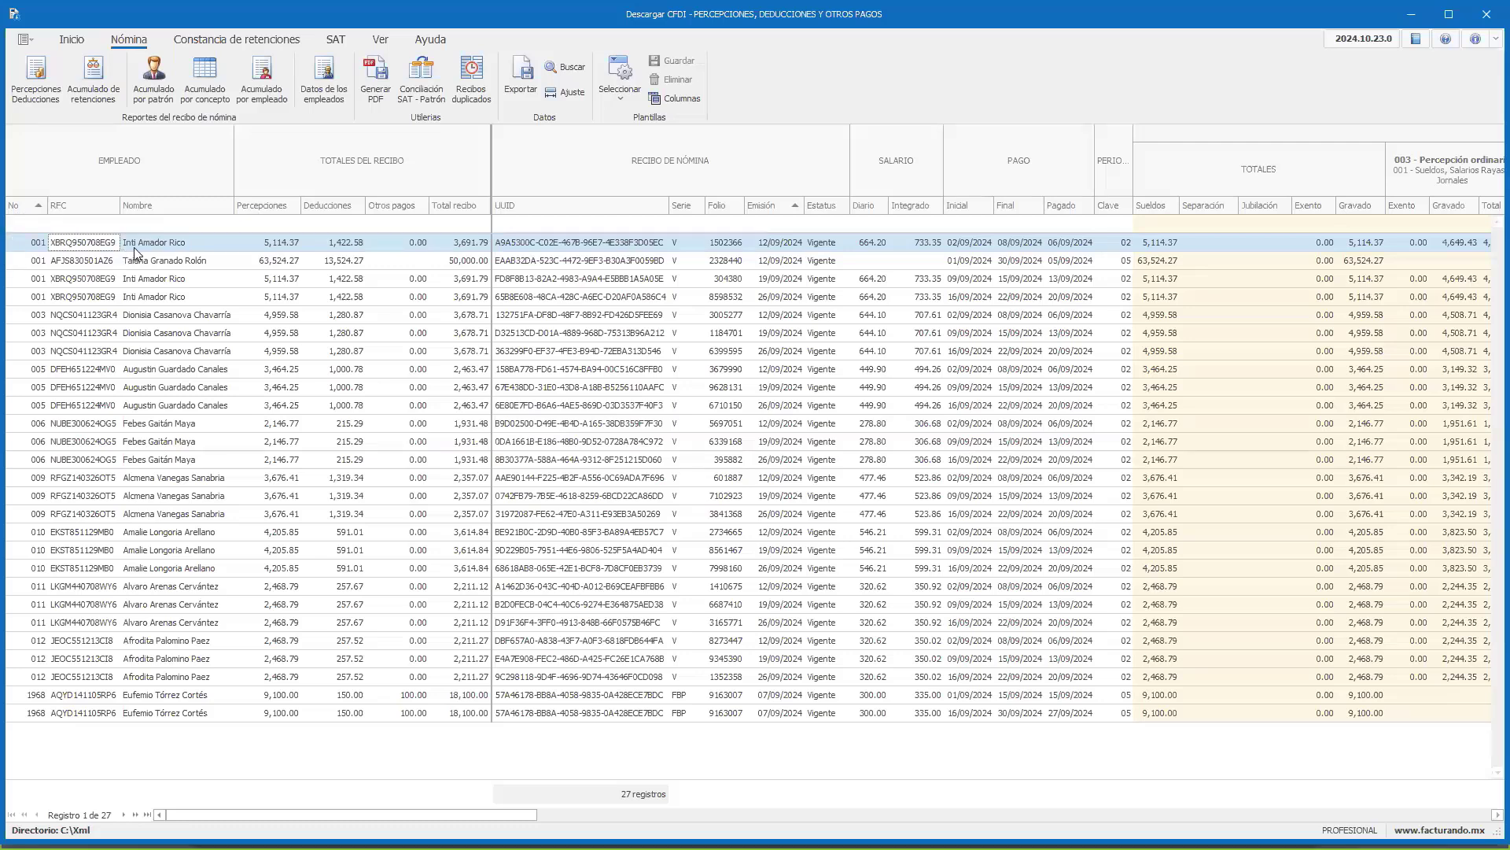
{"action": "left_click", "coordinate": [268, 249]}
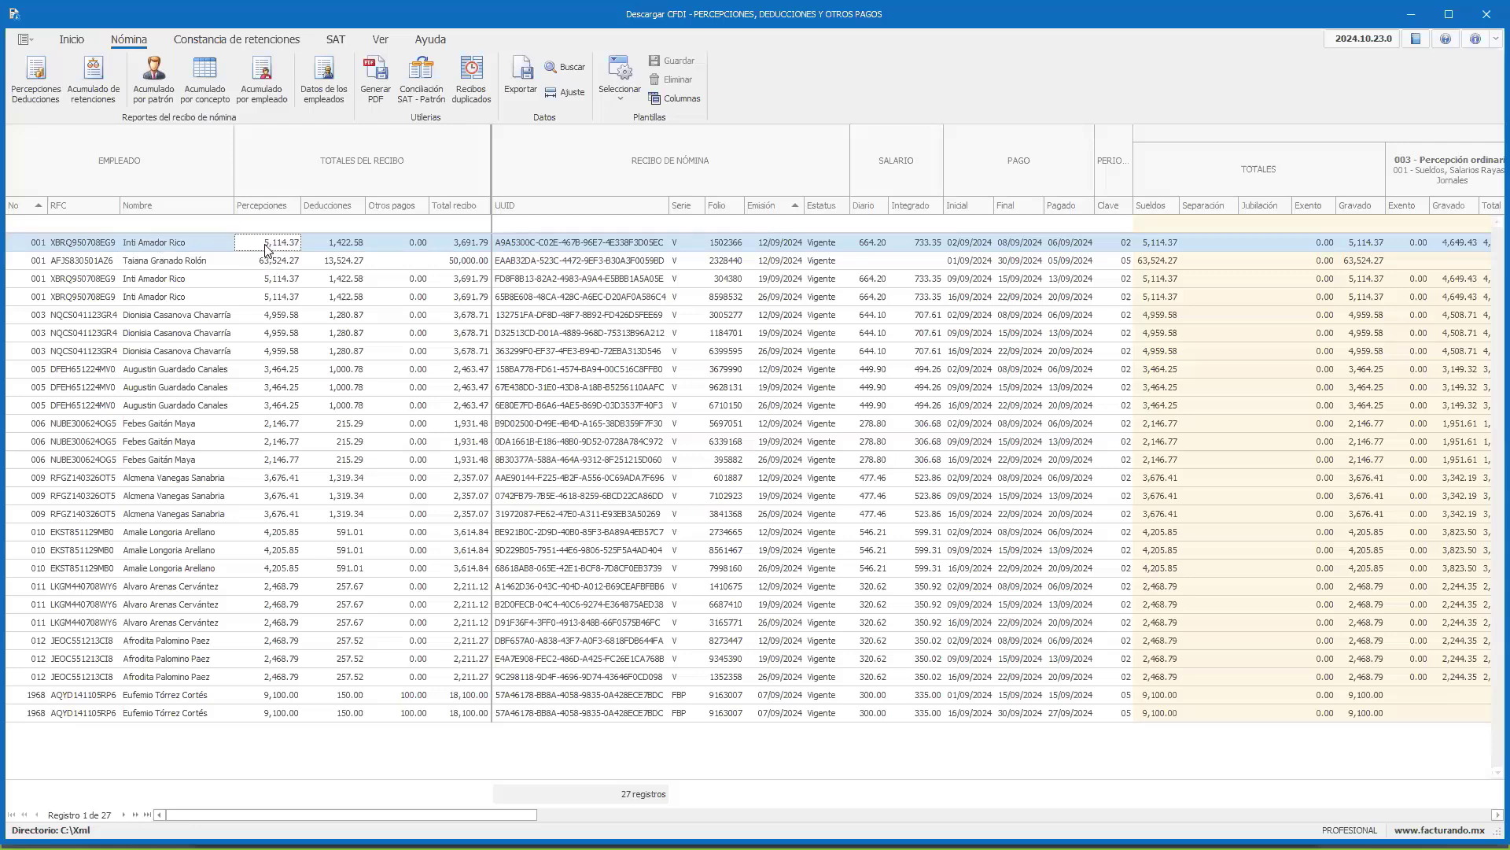
{"action": "left_click", "coordinate": [320, 248]}
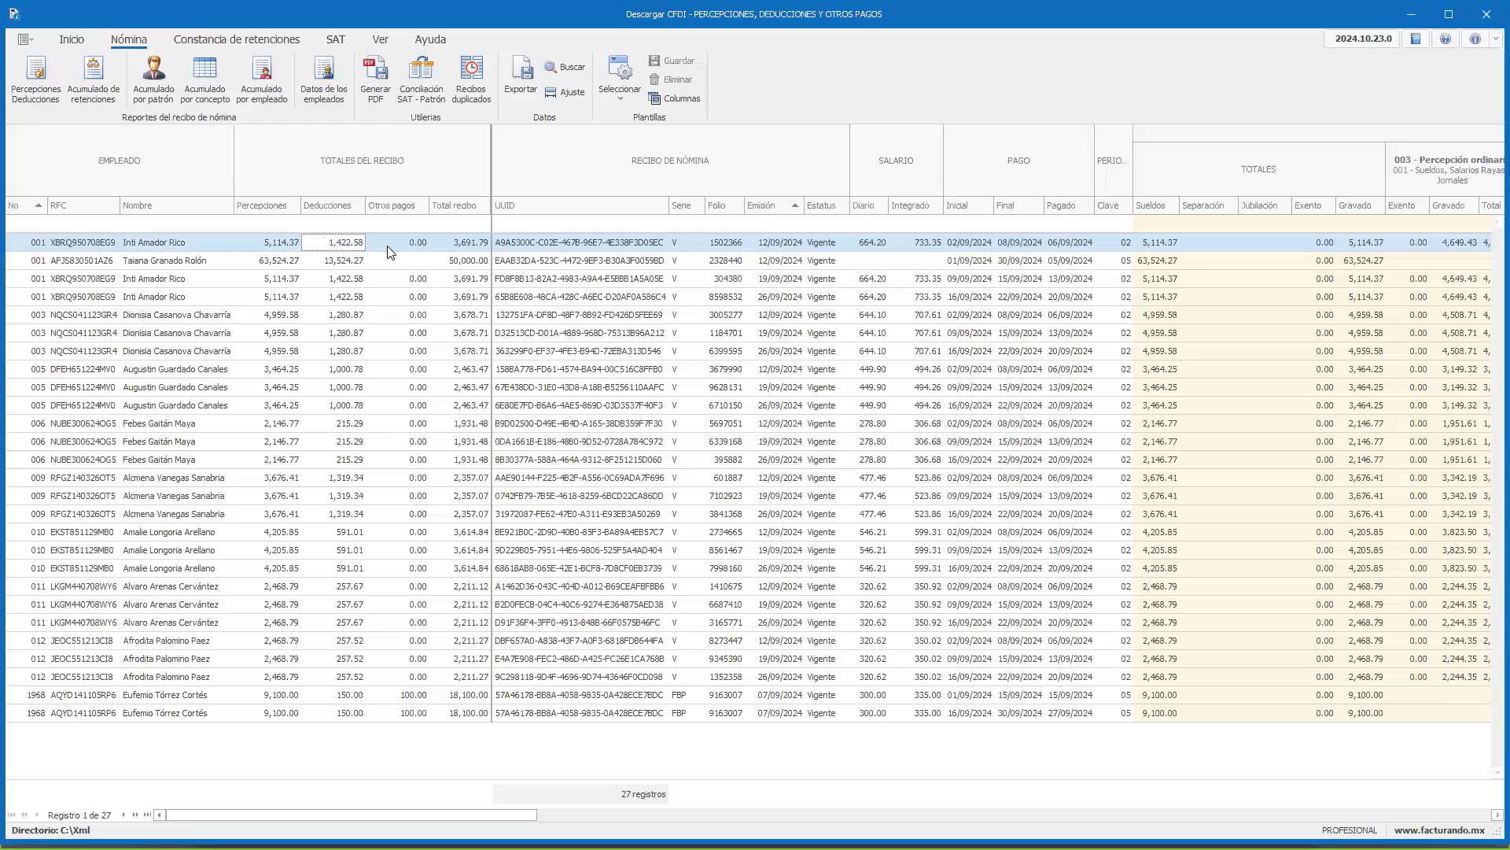
{"action": "left_click", "coordinate": [391, 251]}
{"action": "left_click", "coordinate": [461, 246]}
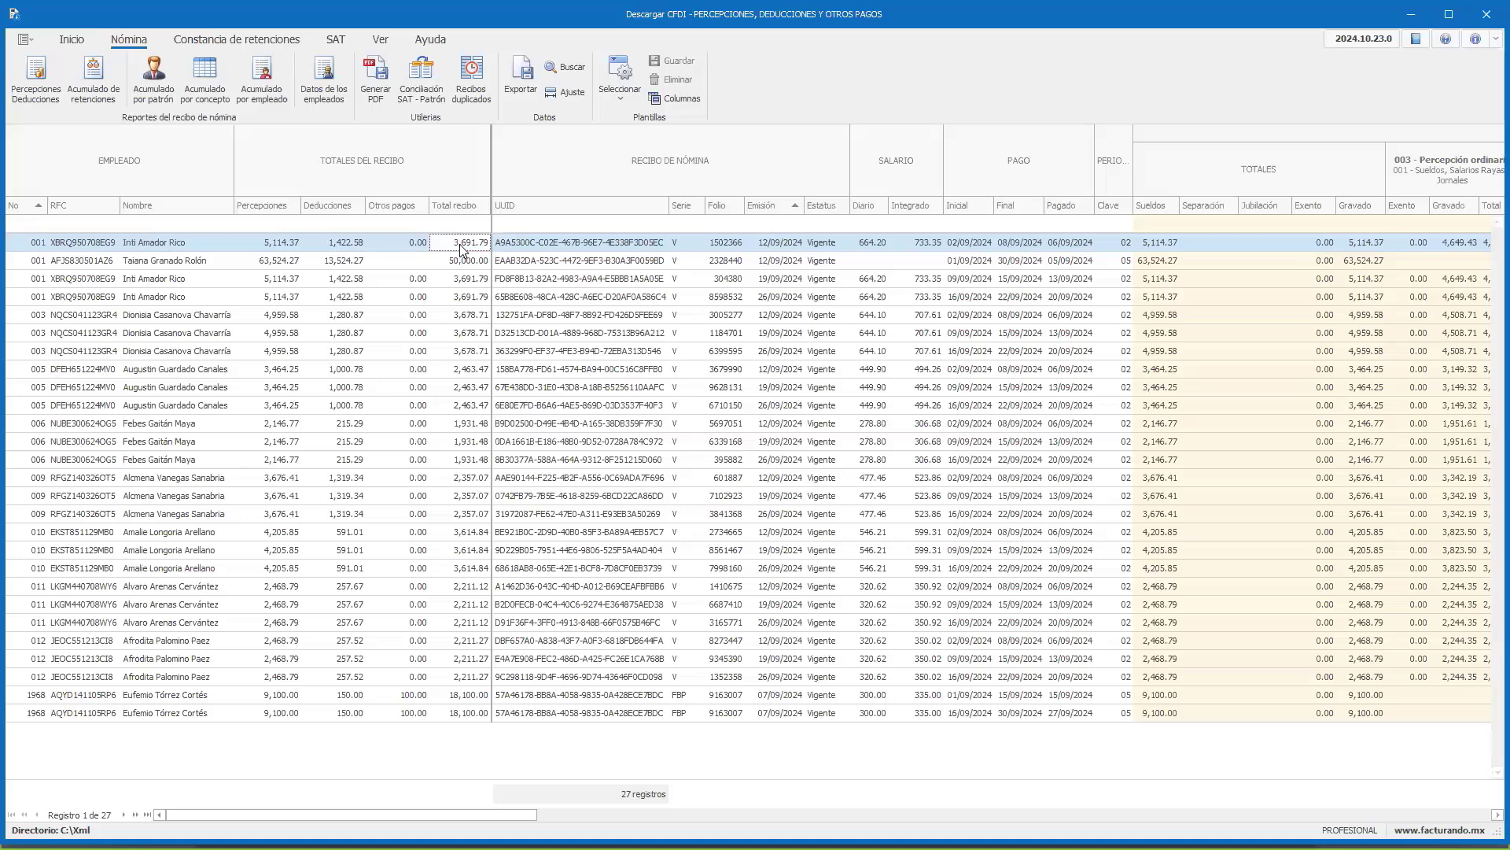
Review the first receipt's UUID, folio, issue date and status, its daily and integrated salary, and its payment dates.
{"action": "left_click", "coordinate": [527, 244]}
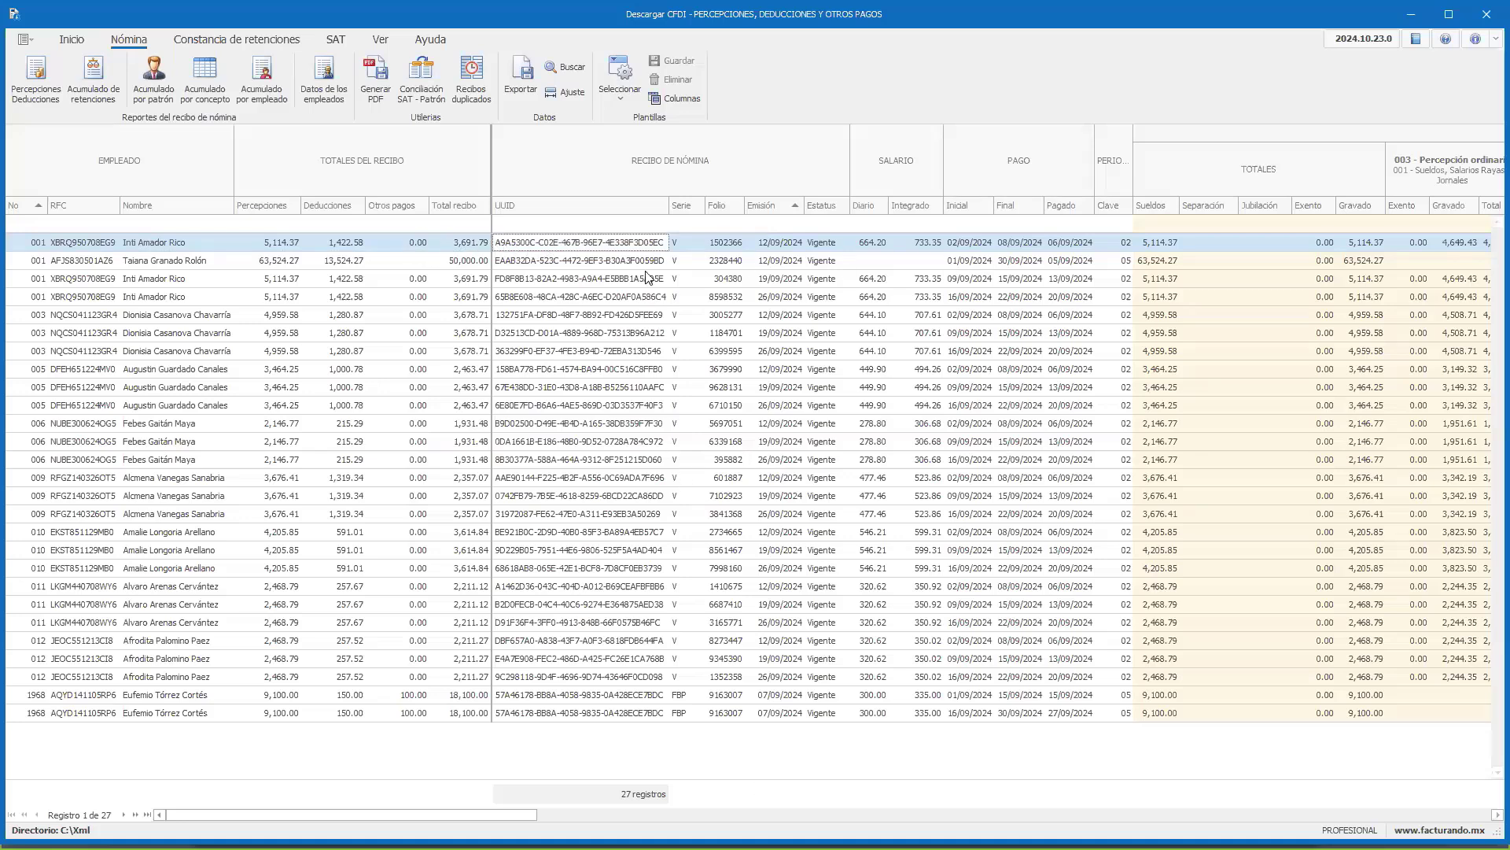
{"action": "left_click", "coordinate": [692, 250]}
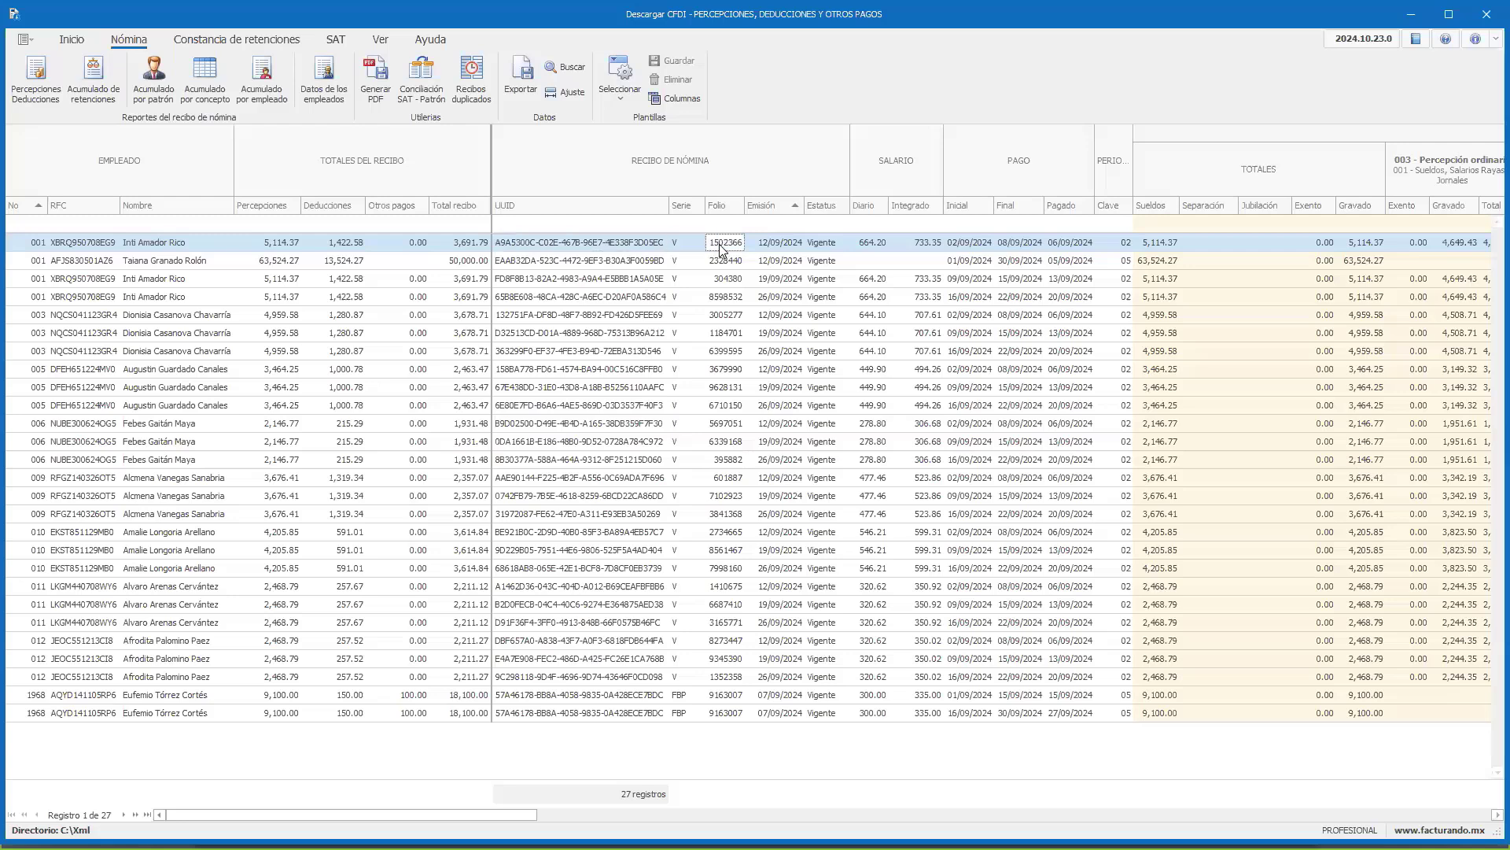
{"action": "left_click", "coordinate": [775, 245]}
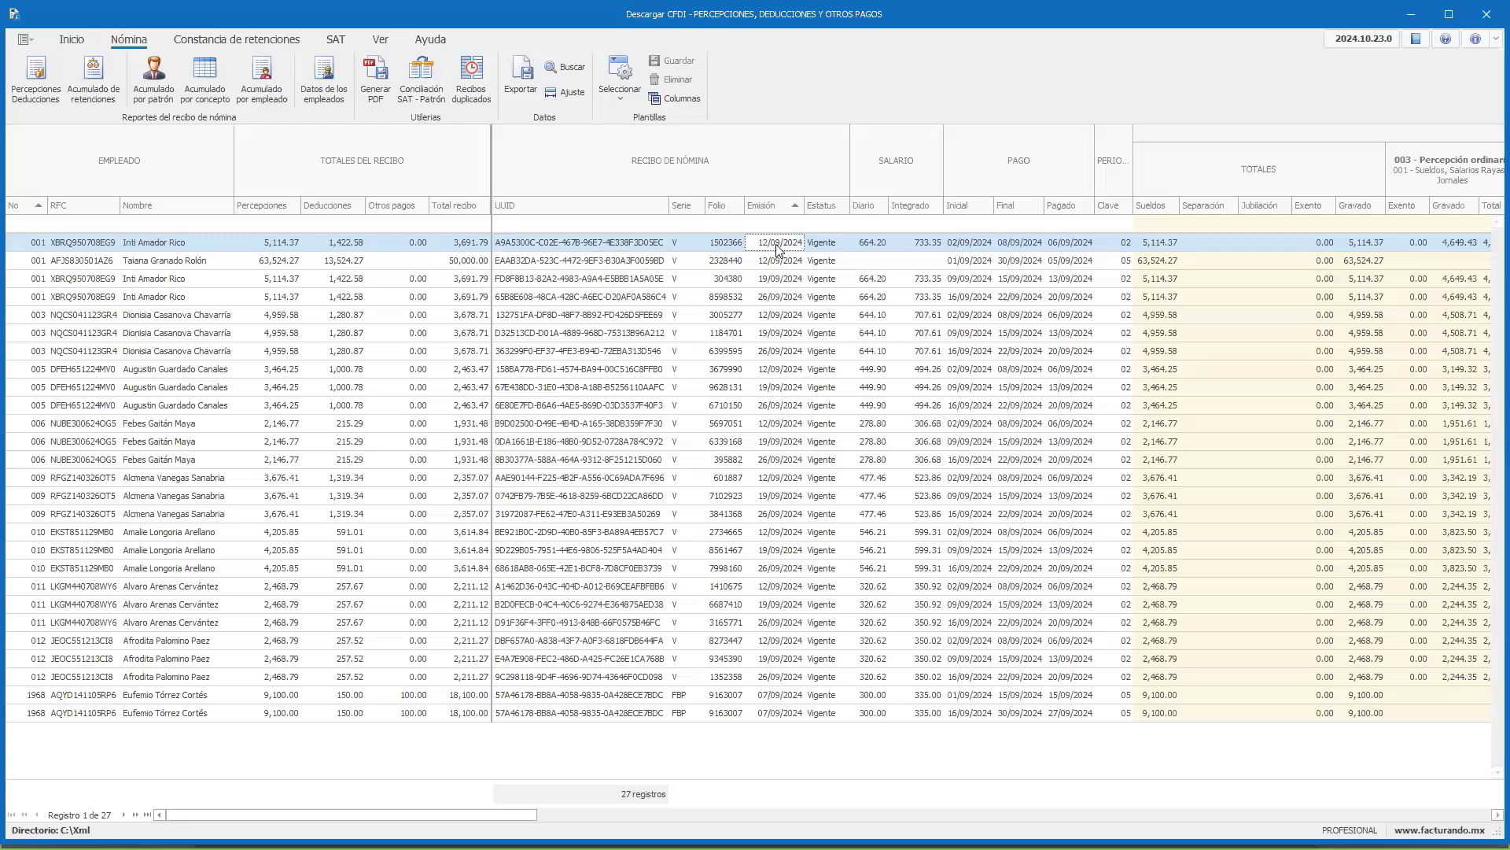
{"action": "left_click", "coordinate": [832, 247]}
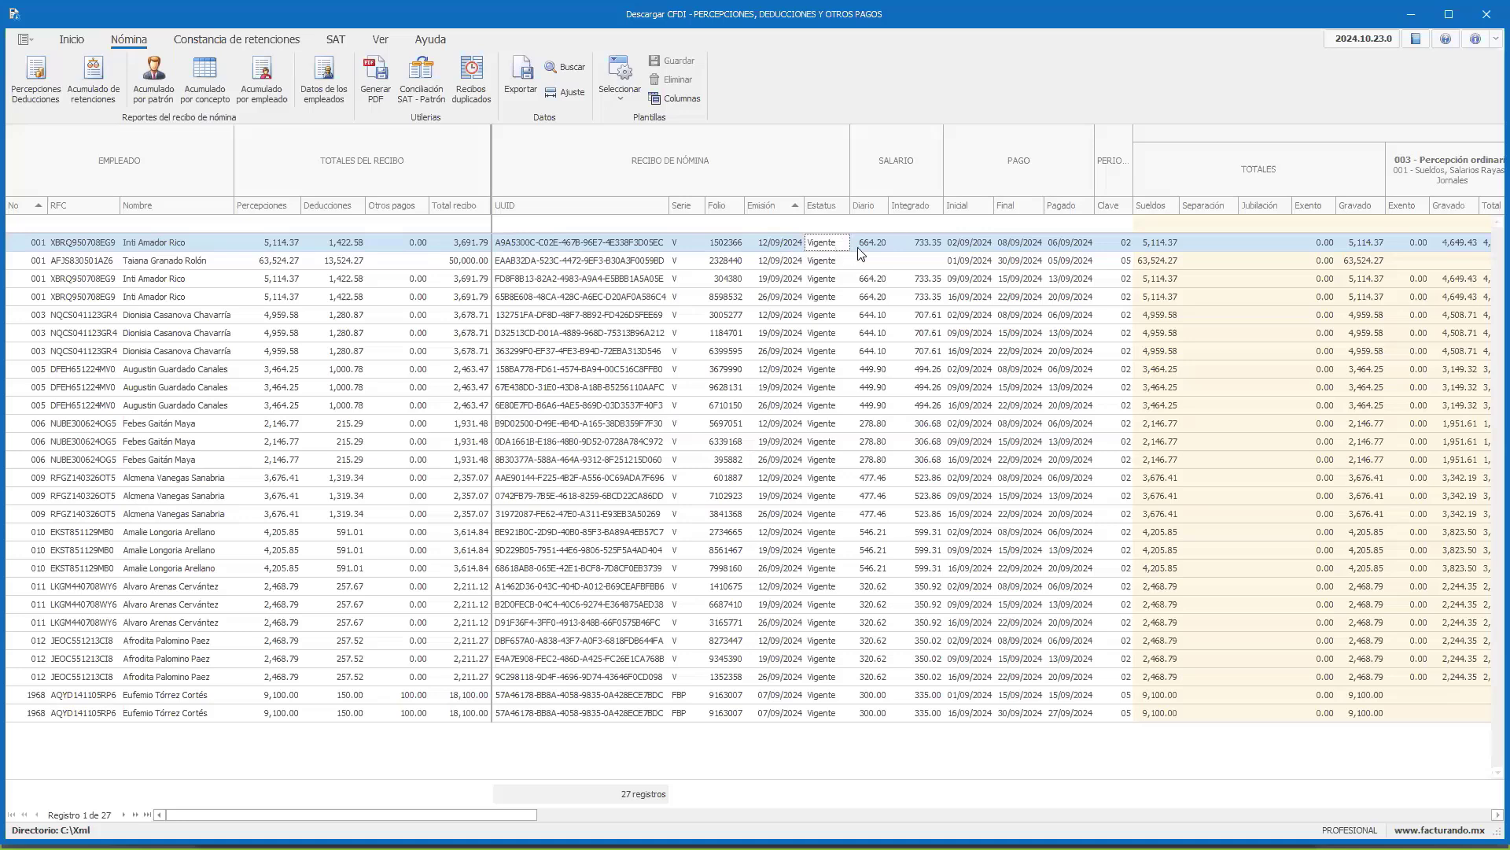
{"action": "left_click", "coordinate": [865, 249]}
{"action": "key", "text": "Right"}
{"action": "key", "text": "Right"}
{"action": "key", "text": "Right"}
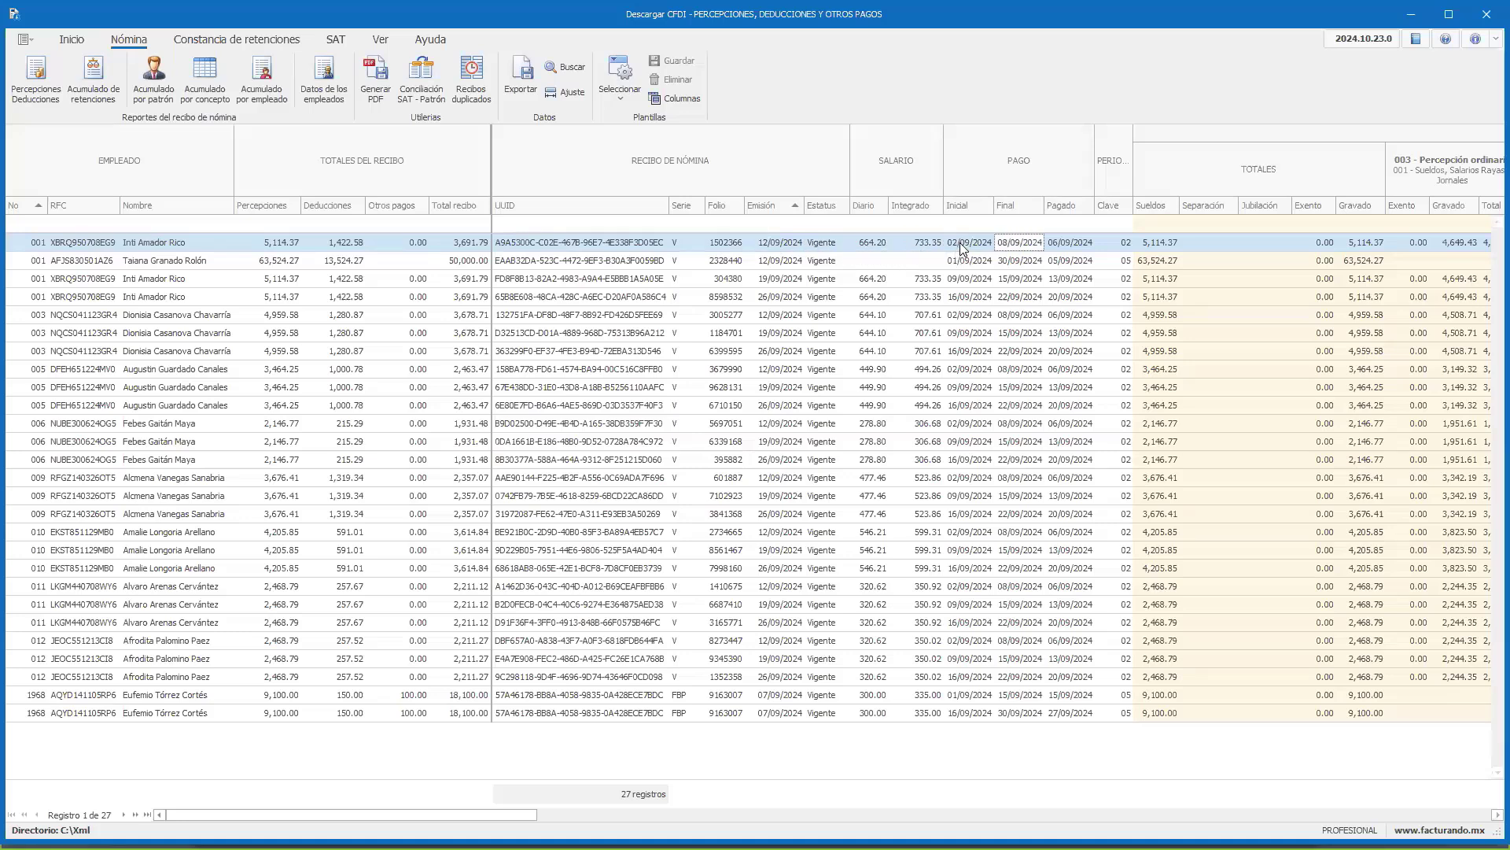
{"action": "left_click", "coordinate": [1054, 246]}
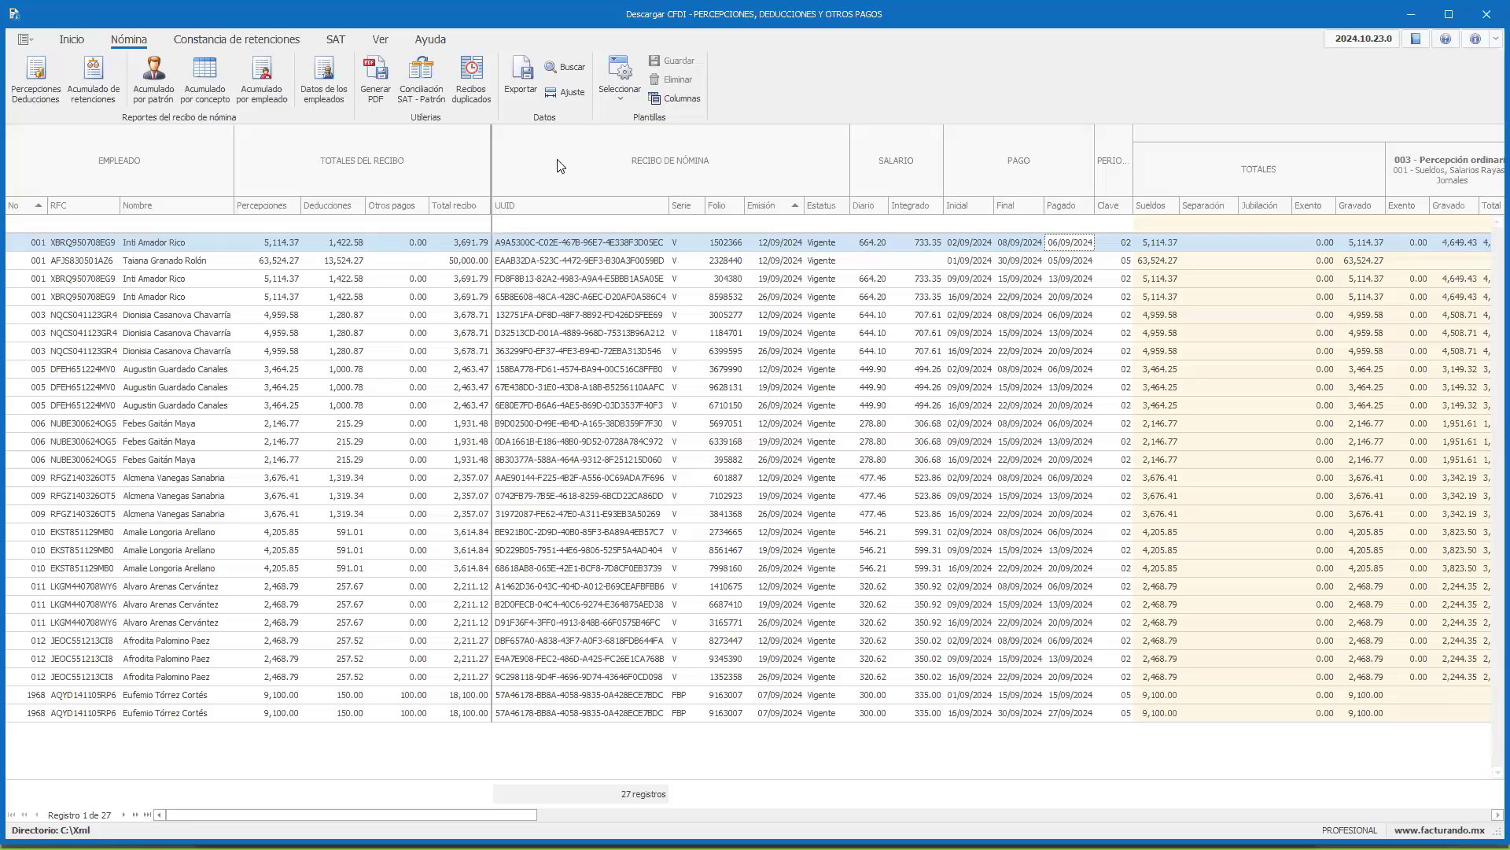
Examine the additional columns that can be added to the report and the available column templates, keeping the default template.
{"action": "left_click", "coordinate": [675, 101]}
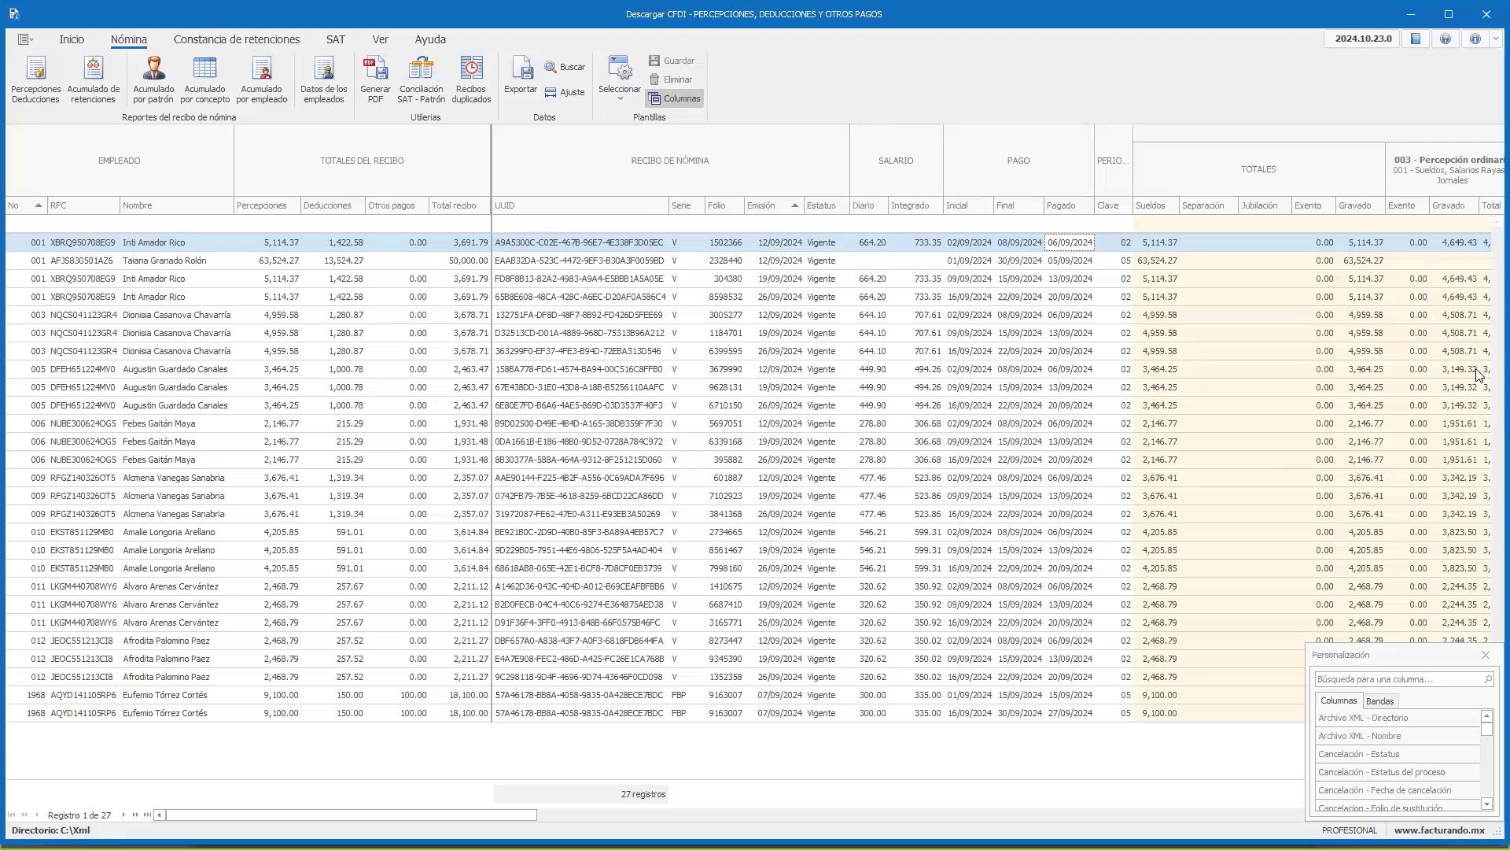
{"action": "left_click_drag", "start_coordinate": [1351, 647], "coordinate": [1351, 234]}
{"action": "scroll", "coordinate": [1471, 632], "scroll_direction": "down", "scroll_amount": 10}
{"action": "scroll", "coordinate": [1470, 632], "scroll_direction": "down", "scroll_amount": 7}
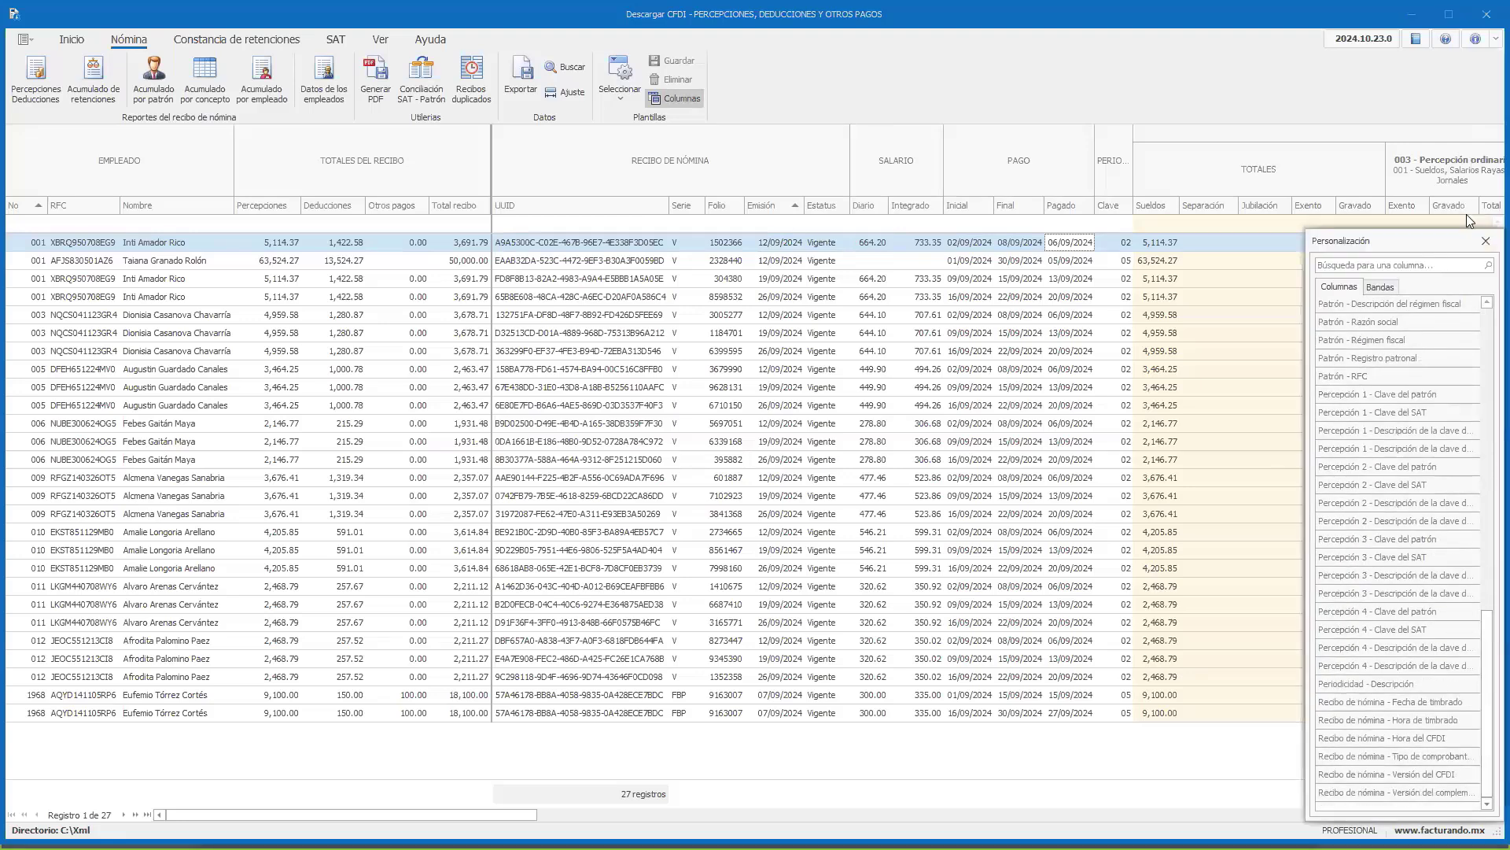
{"action": "left_click", "coordinate": [1486, 242]}
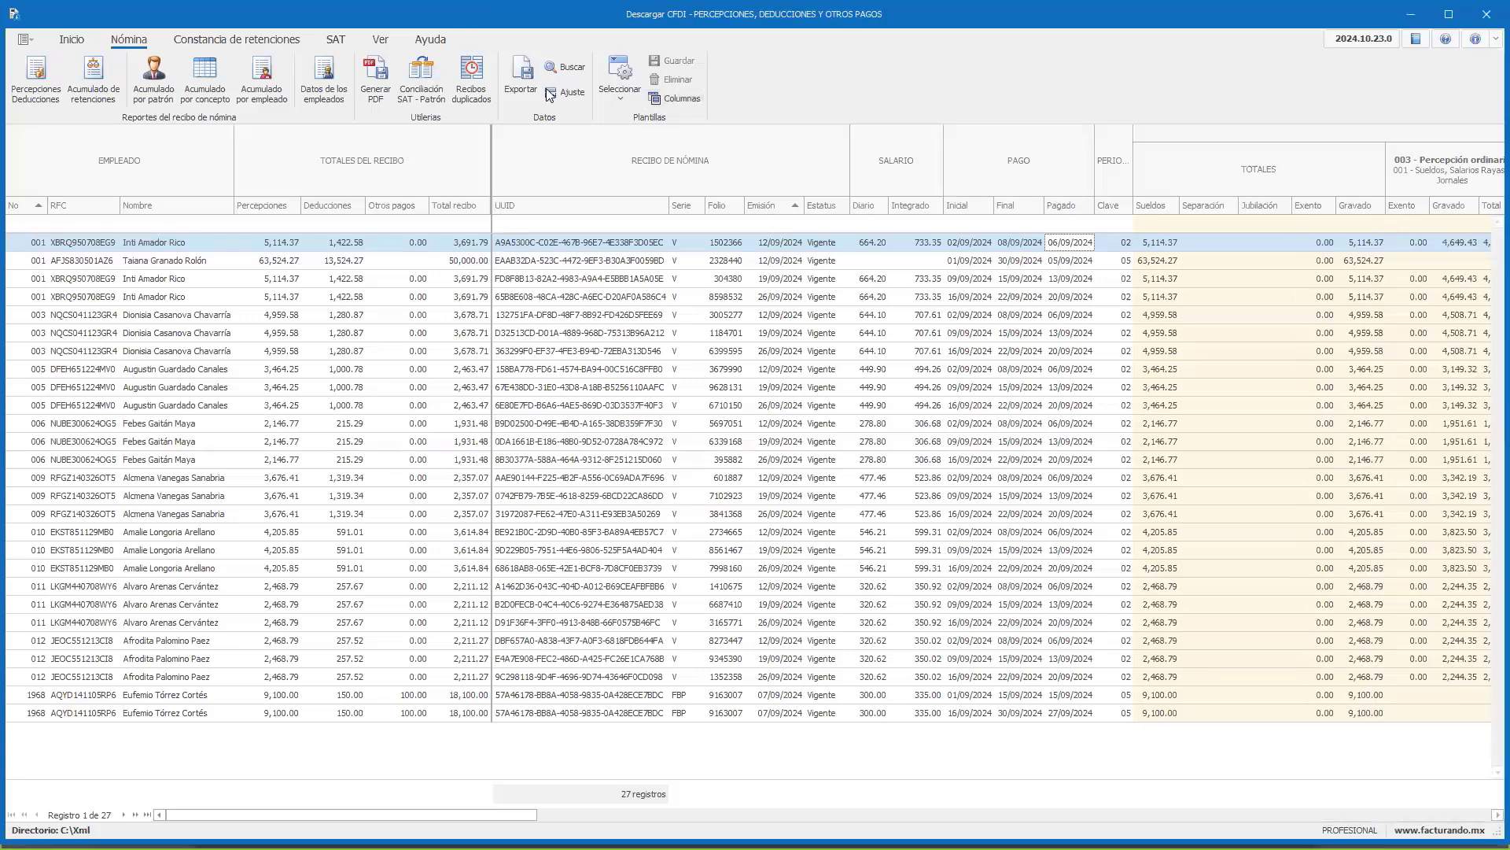
{"action": "left_click", "coordinate": [616, 100]}
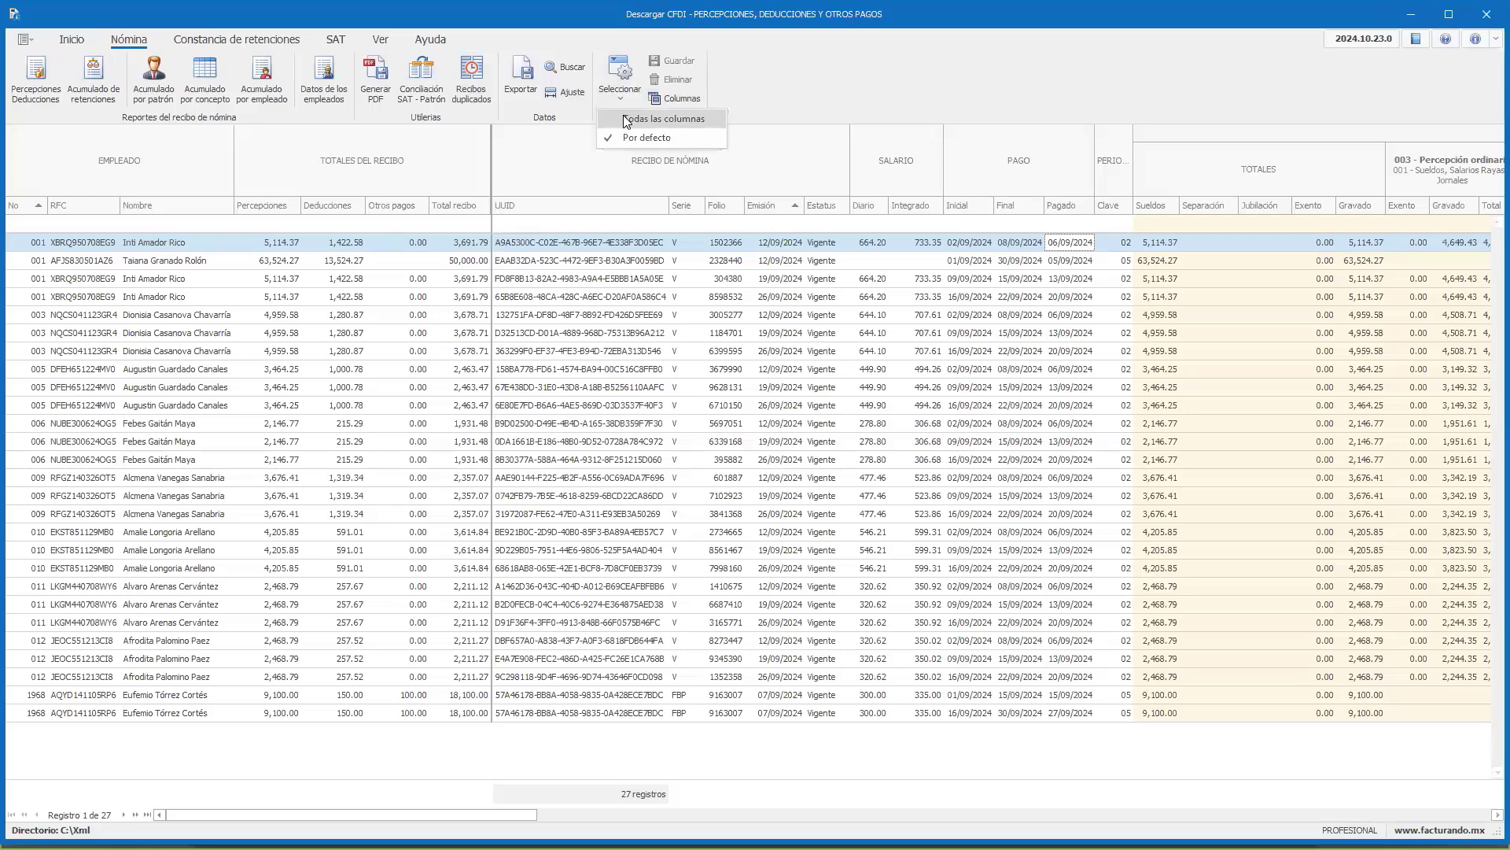
{"action": "left_click", "coordinate": [790, 85]}
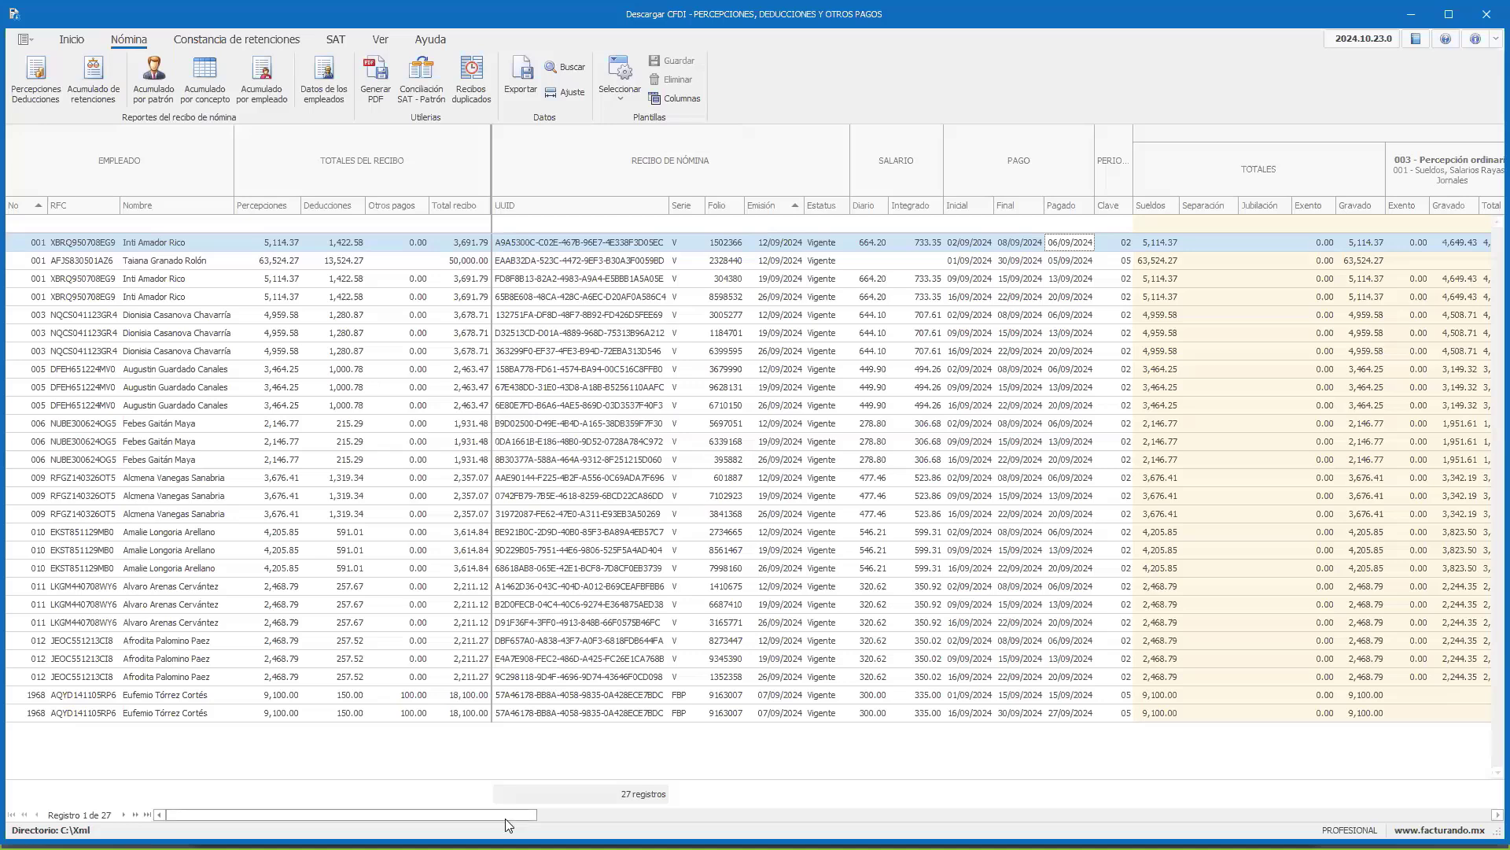
Examine the perception totals for salaries, separation, retirement, exempt and taxed amounts across the receipts.
{"action": "scroll", "coordinate": [507, 822], "scroll_direction": "right", "scroll_amount": 1}
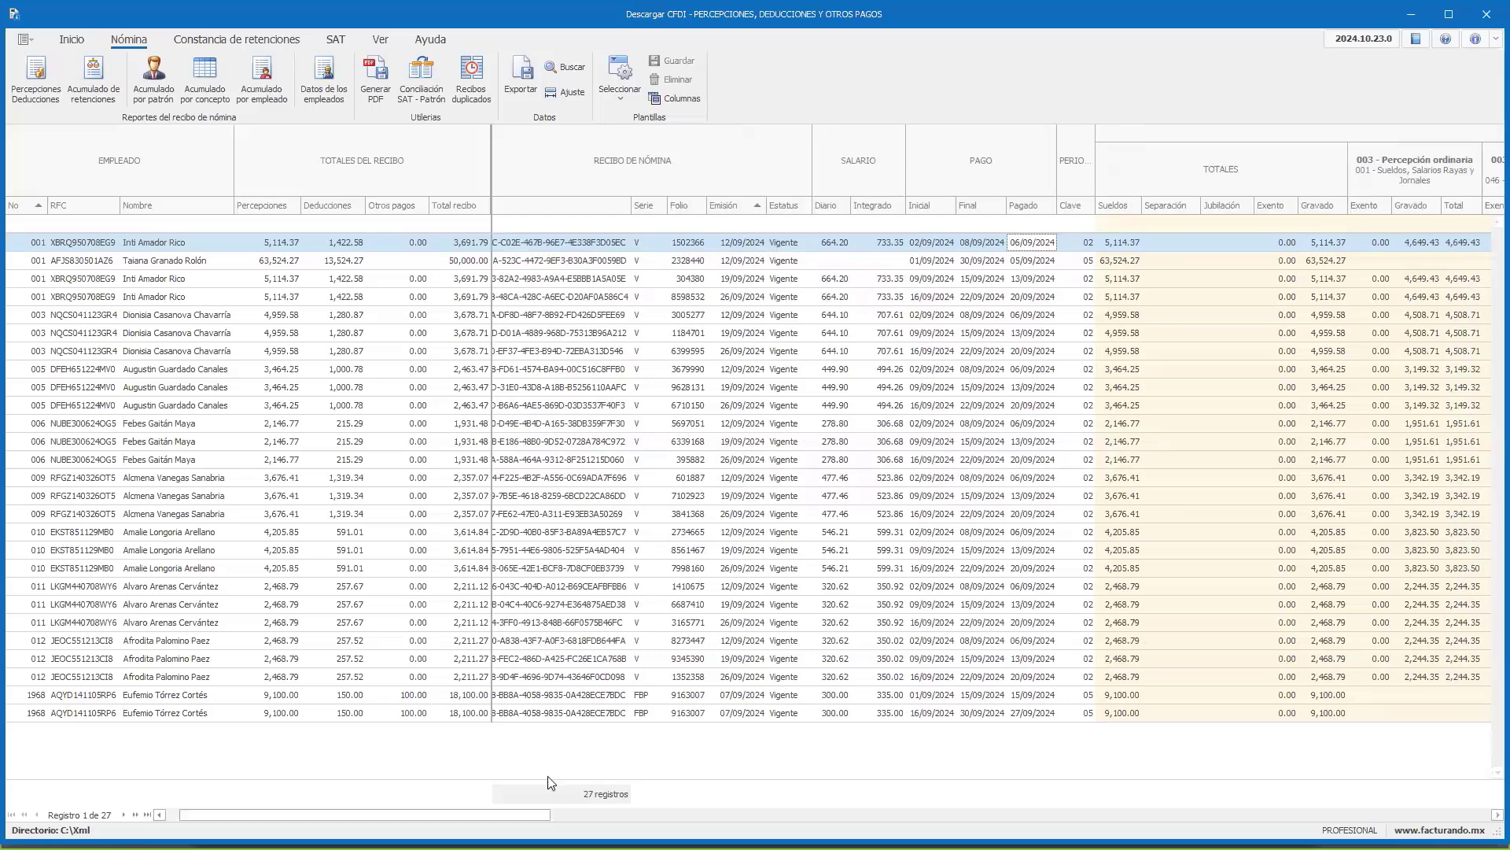
{"action": "scroll", "coordinate": [507, 818], "scroll_direction": "right", "scroll_amount": 2}
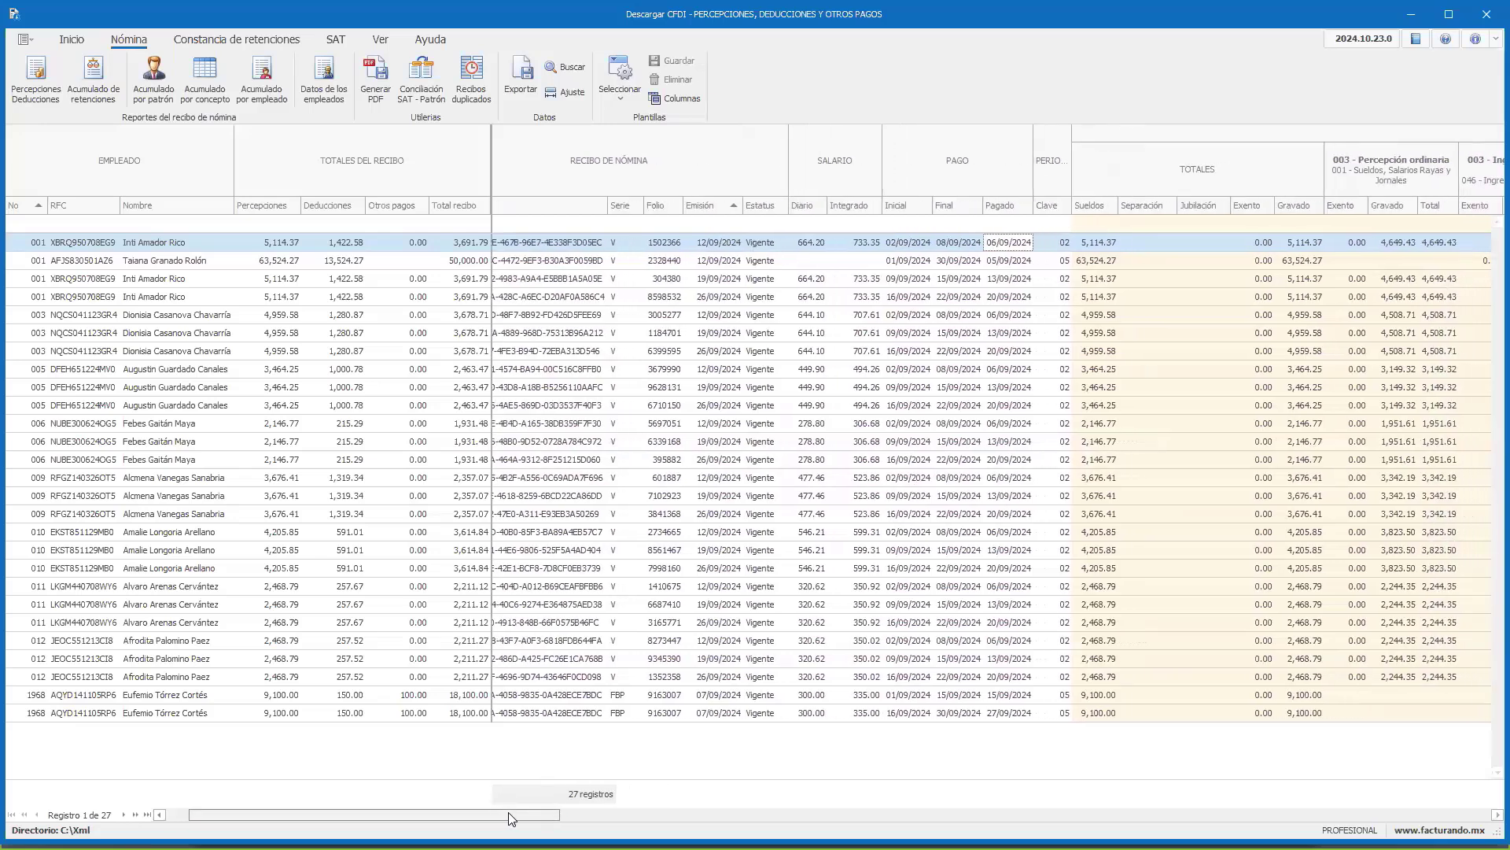
{"action": "scroll", "coordinate": [525, 818], "scroll_direction": "right", "scroll_amount": 3}
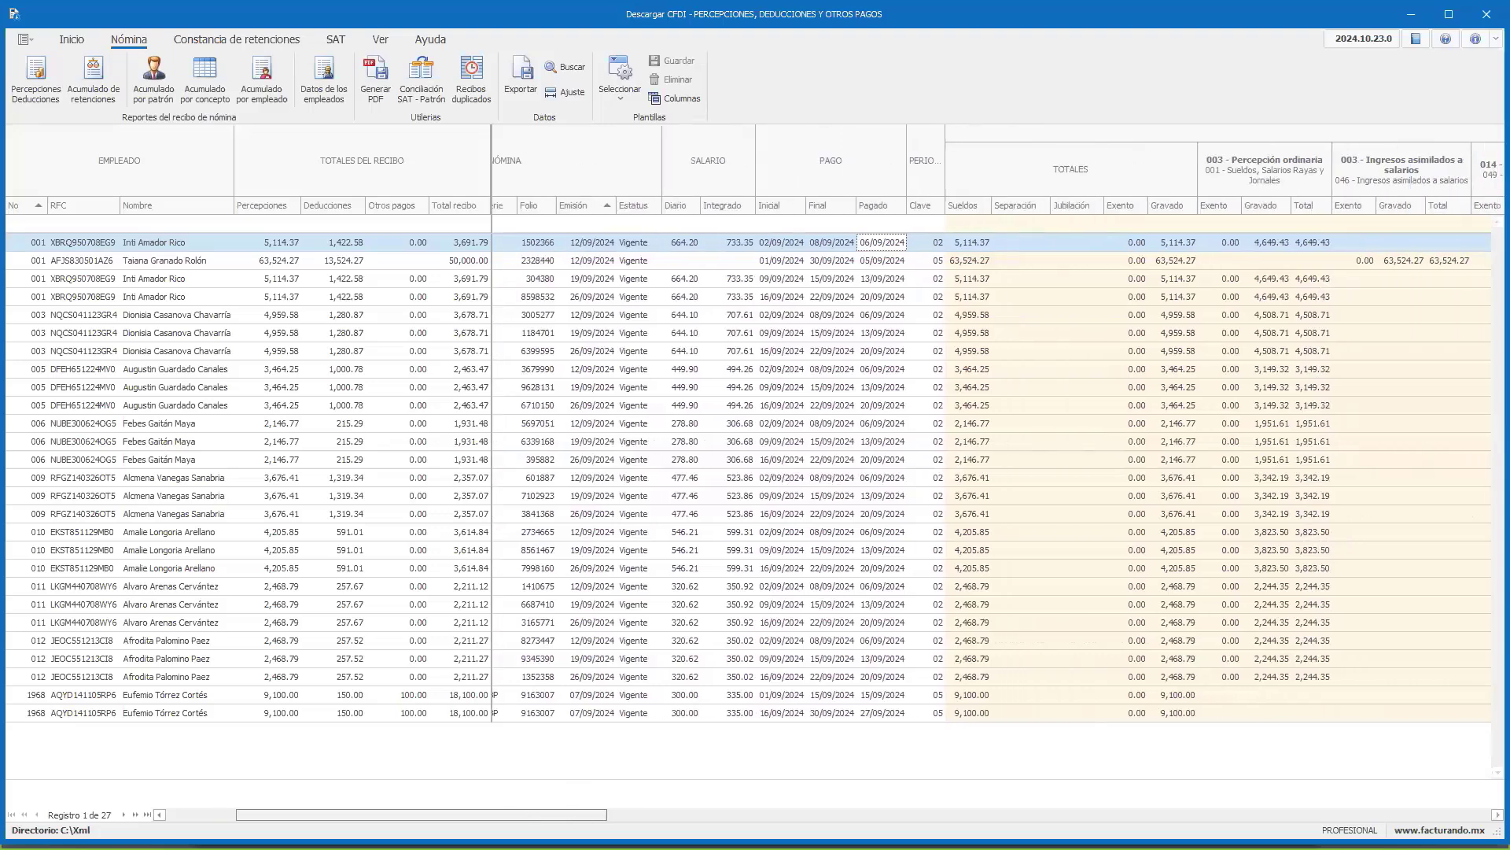
{"action": "scroll", "coordinate": [525, 818], "scroll_direction": "right", "scroll_amount": 4}
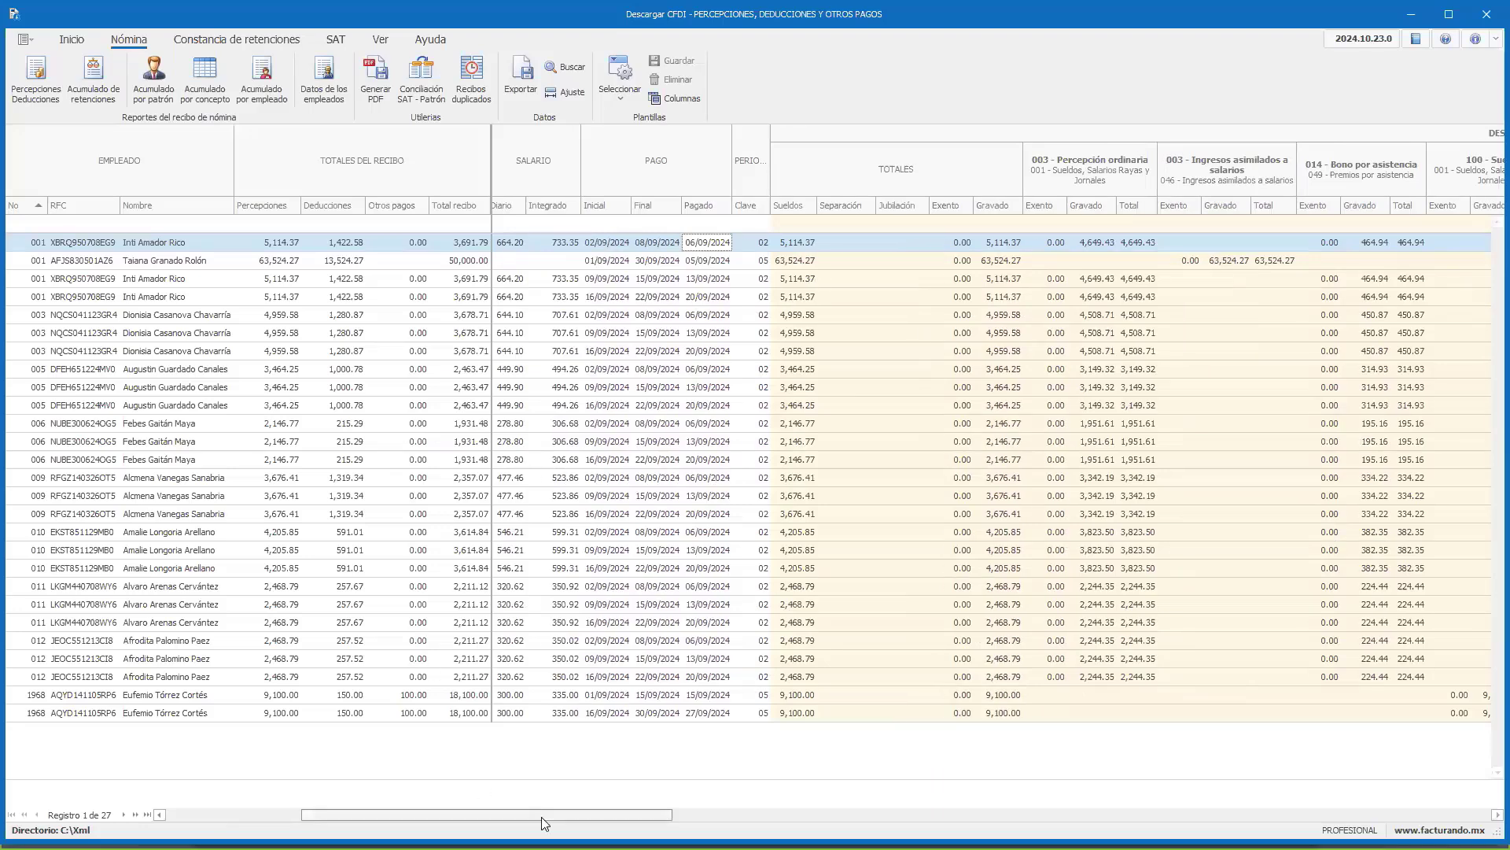
{"action": "scroll", "coordinate": [542, 818], "scroll_direction": "right", "scroll_amount": 6}
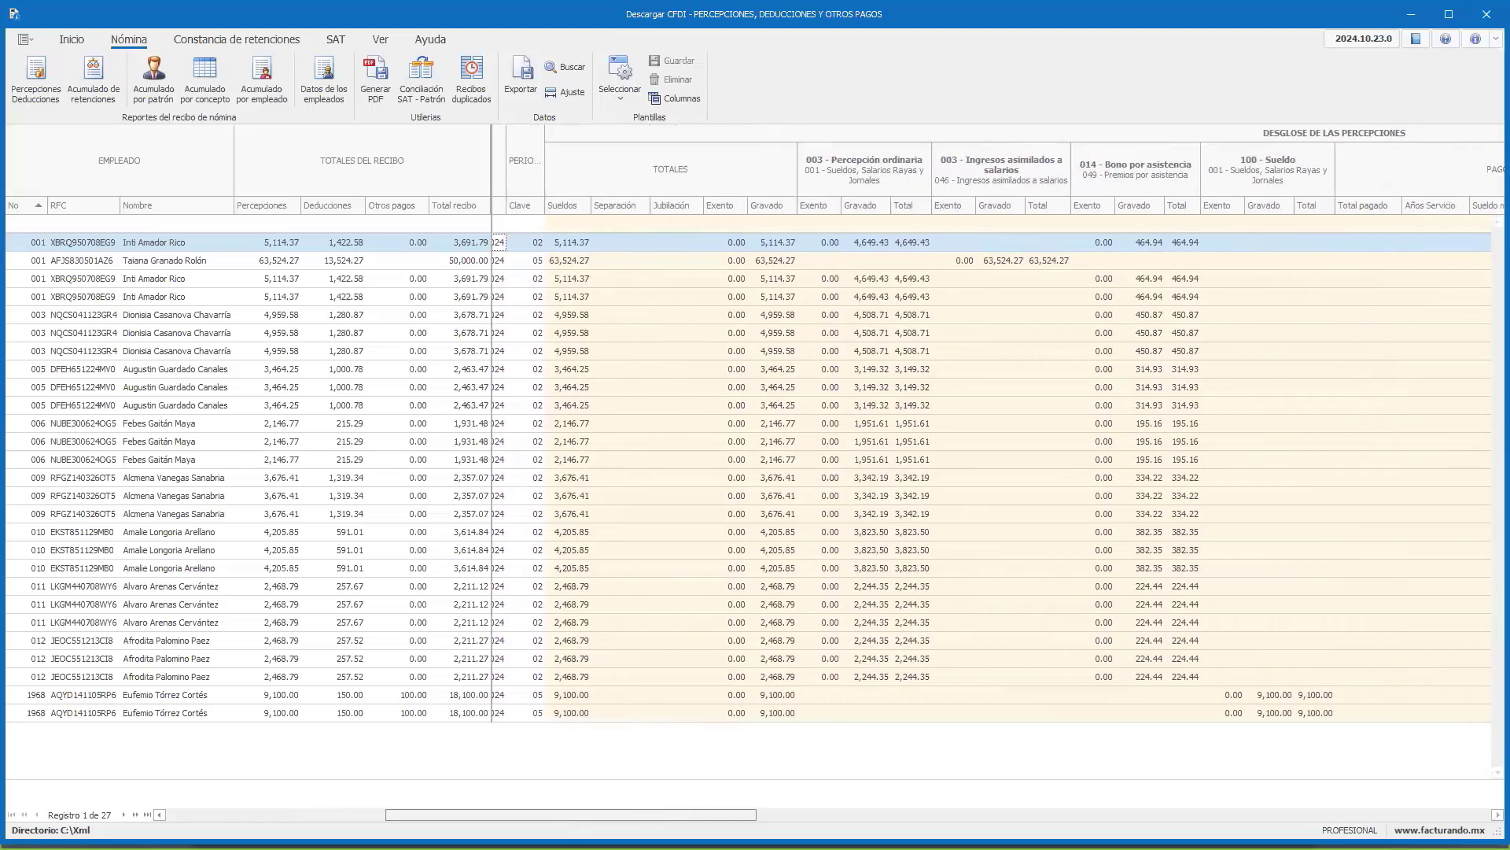
{"action": "scroll", "coordinate": [541, 818], "scroll_direction": "right", "scroll_amount": 1}
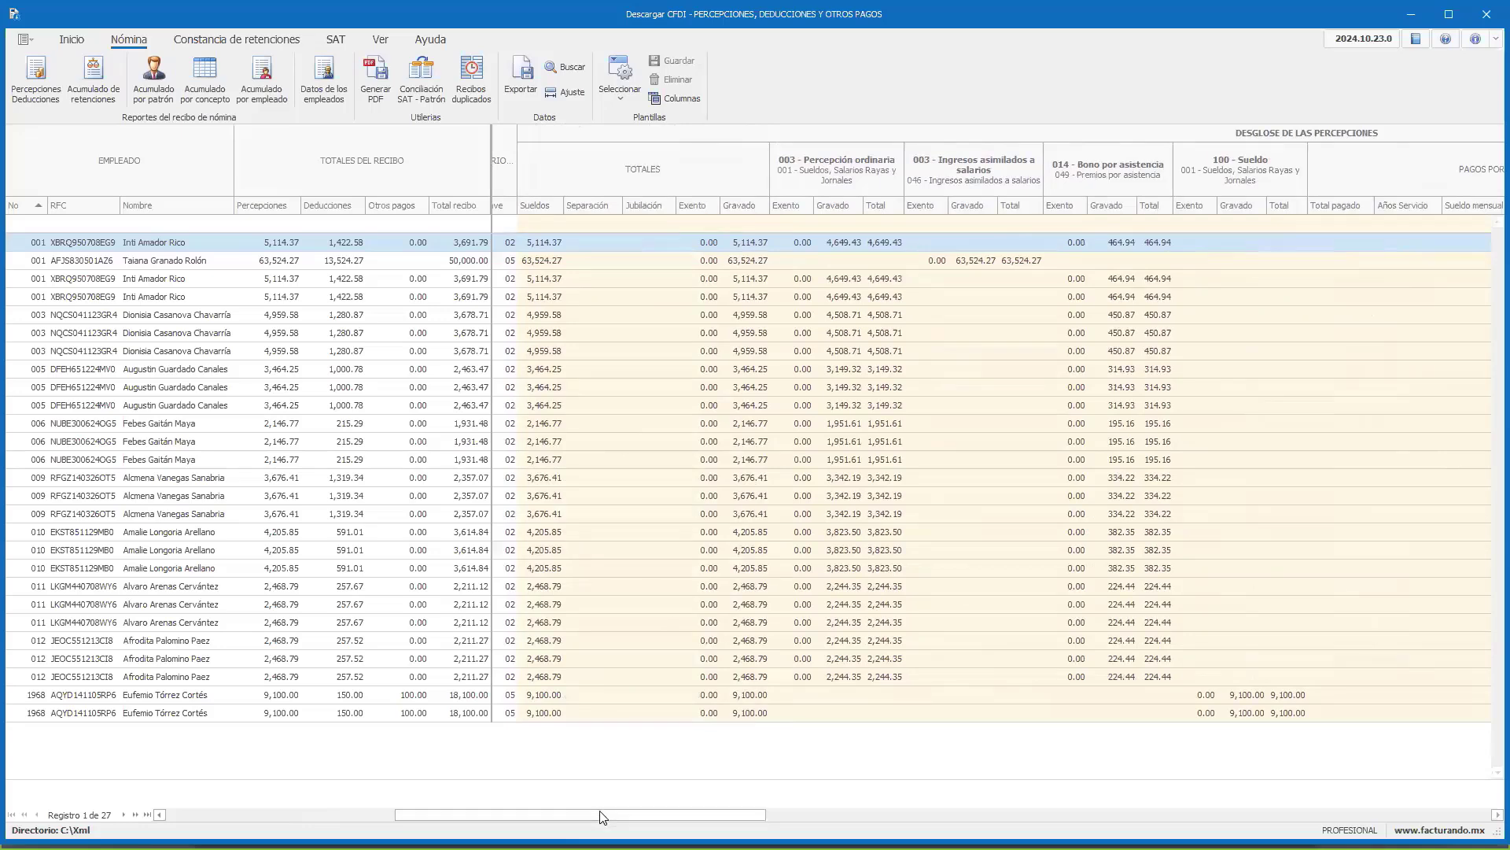
{"action": "scroll", "coordinate": [600, 818], "scroll_direction": "left", "scroll_amount": 4}
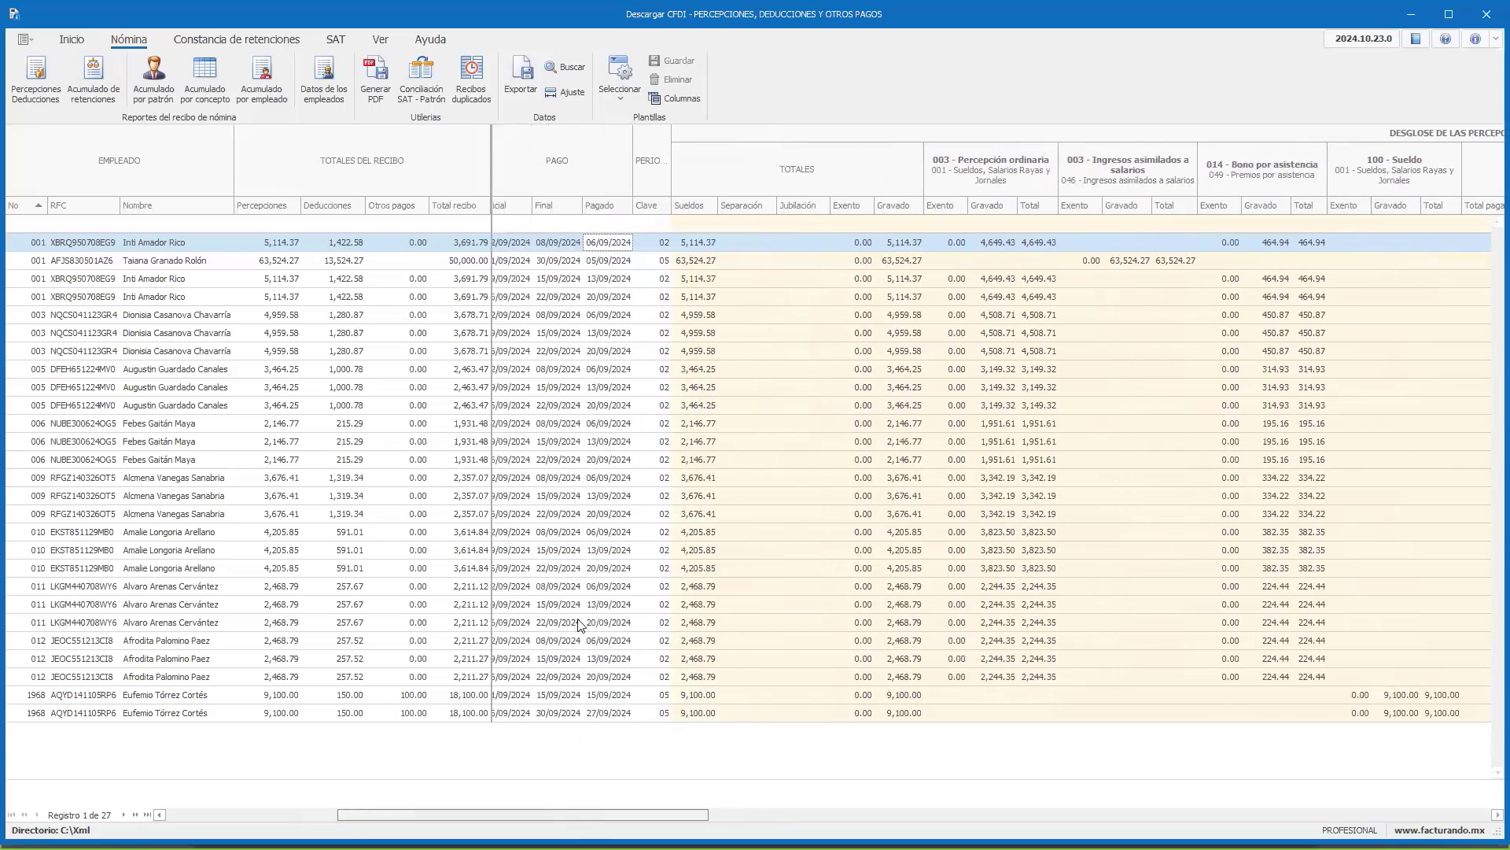
{"action": "left_click", "coordinate": [592, 333]}
{"action": "left_click", "coordinate": [843, 338]}
{"action": "left_click_drag", "start_coordinate": [672, 813], "coordinate": [700, 814]}
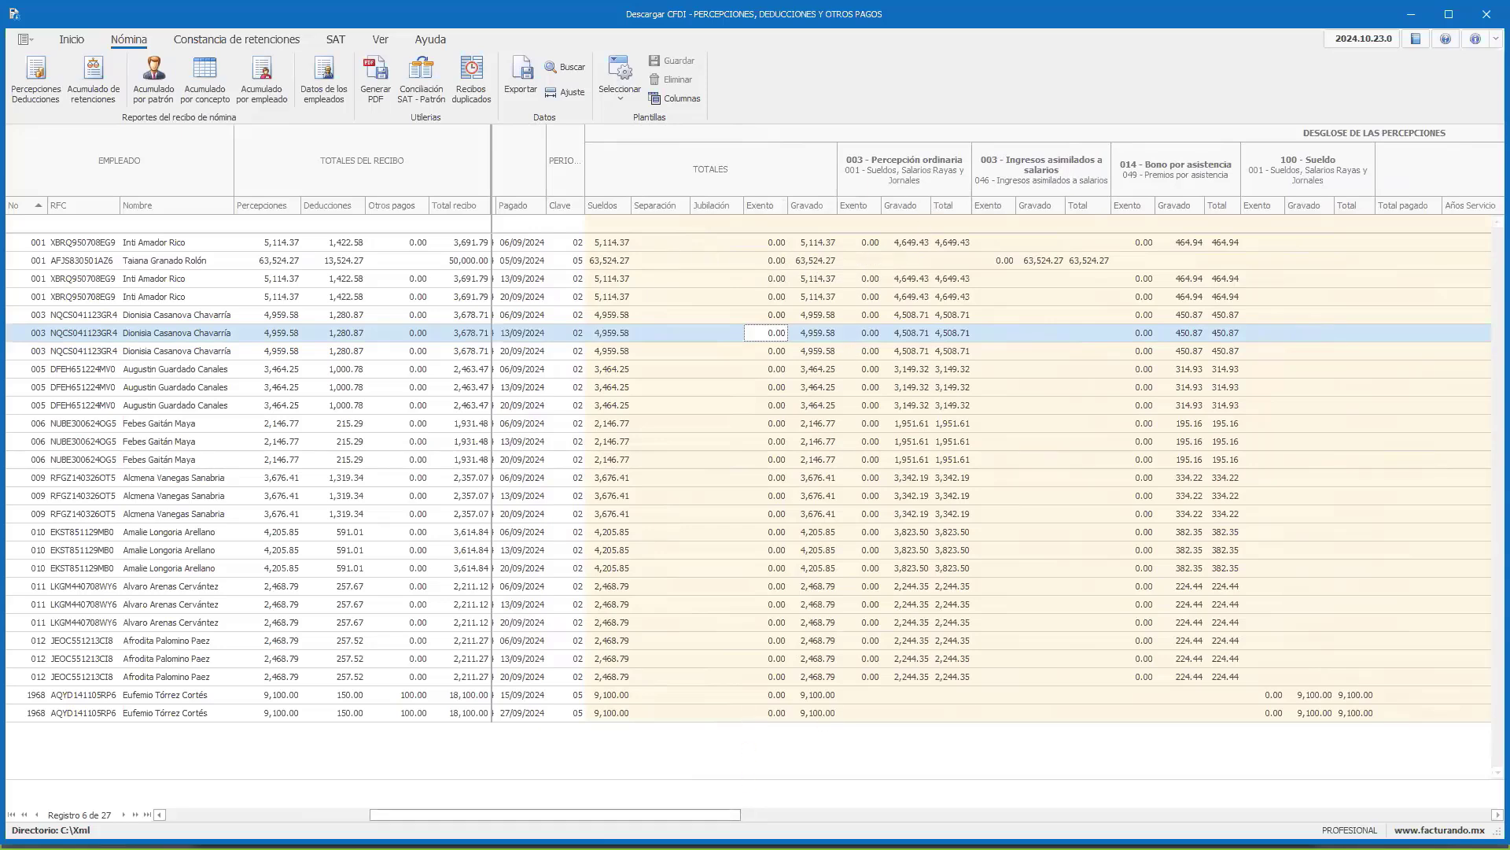
Examine the perceptions breakdown by concept: ordinary perception, income assimilated to salaries, attendance bonus and salary.
{"action": "scroll", "coordinate": [659, 171], "scroll_direction": "right", "scroll_amount": 5}
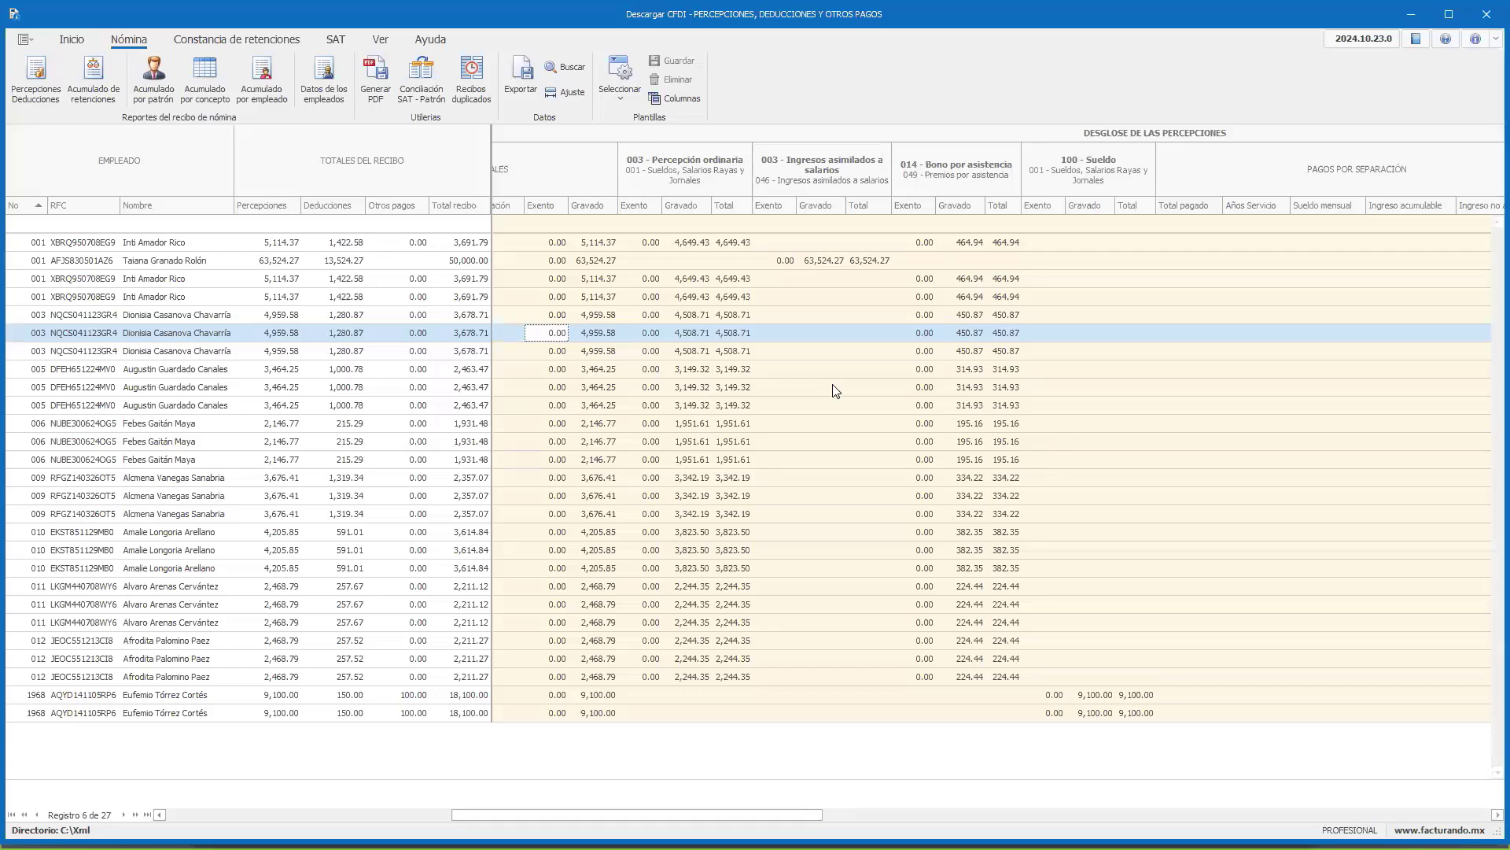
{"action": "left_click", "coordinate": [741, 262]}
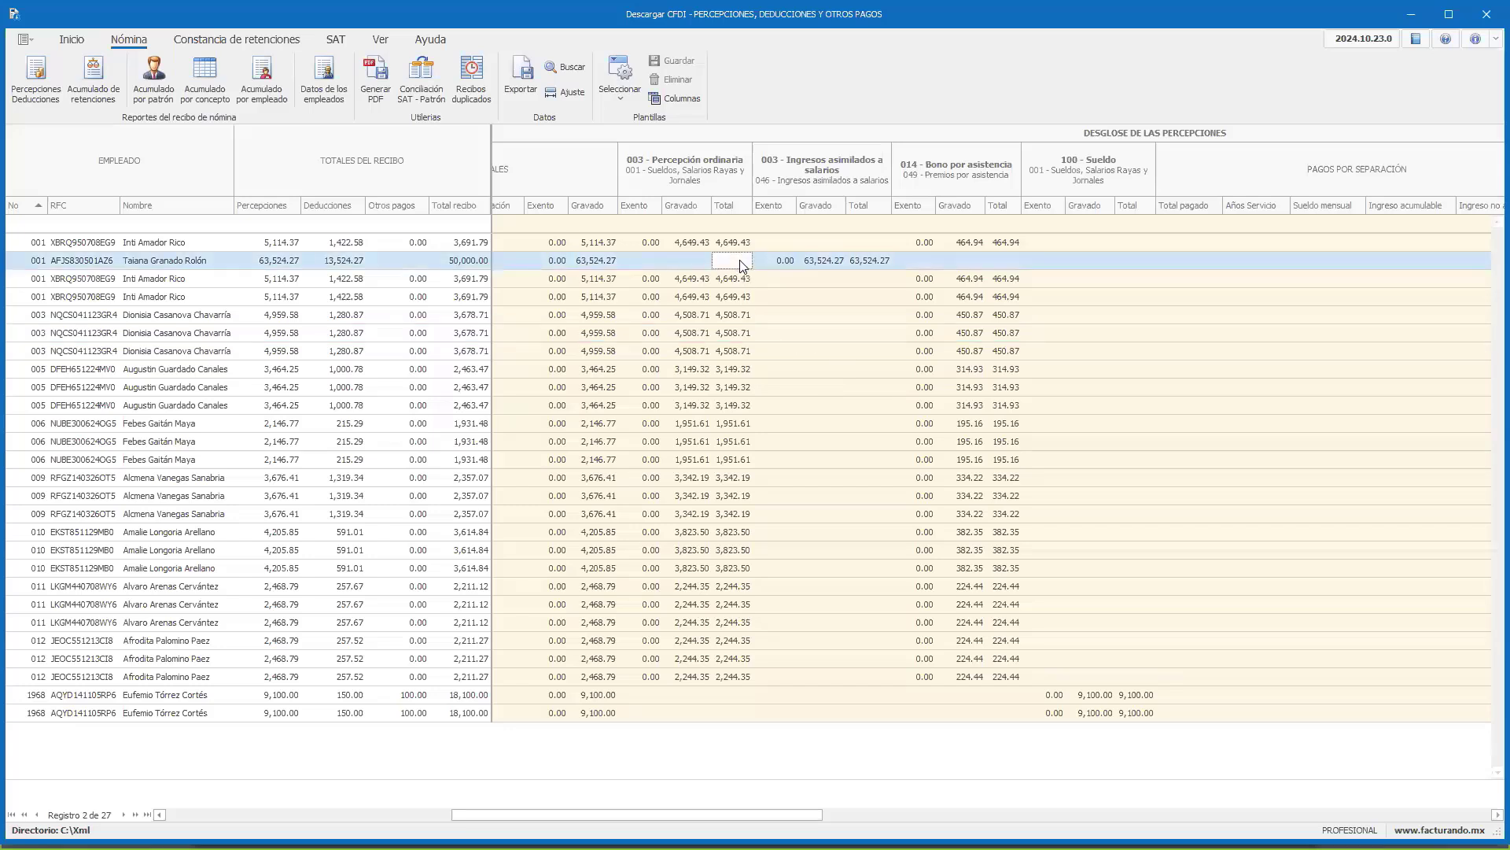
{"action": "left_click", "coordinate": [787, 263]}
{"action": "key", "text": "Right"}
{"action": "key", "text": "Right"}
{"action": "key", "text": "Right"}
{"action": "key", "text": "Right"}
{"action": "key", "text": "Right"}
{"action": "key", "text": "Right"}
{"action": "key", "text": "Right"}
{"action": "key", "text": "Right"}
{"action": "key", "text": "Right"}
{"action": "key", "text": "Right"}
{"action": "key", "text": "Right"}
{"action": "key", "text": "Right"}
{"action": "key", "text": "Right"}
{"action": "key", "text": "Right"}
{"action": "key", "text": "Right"}
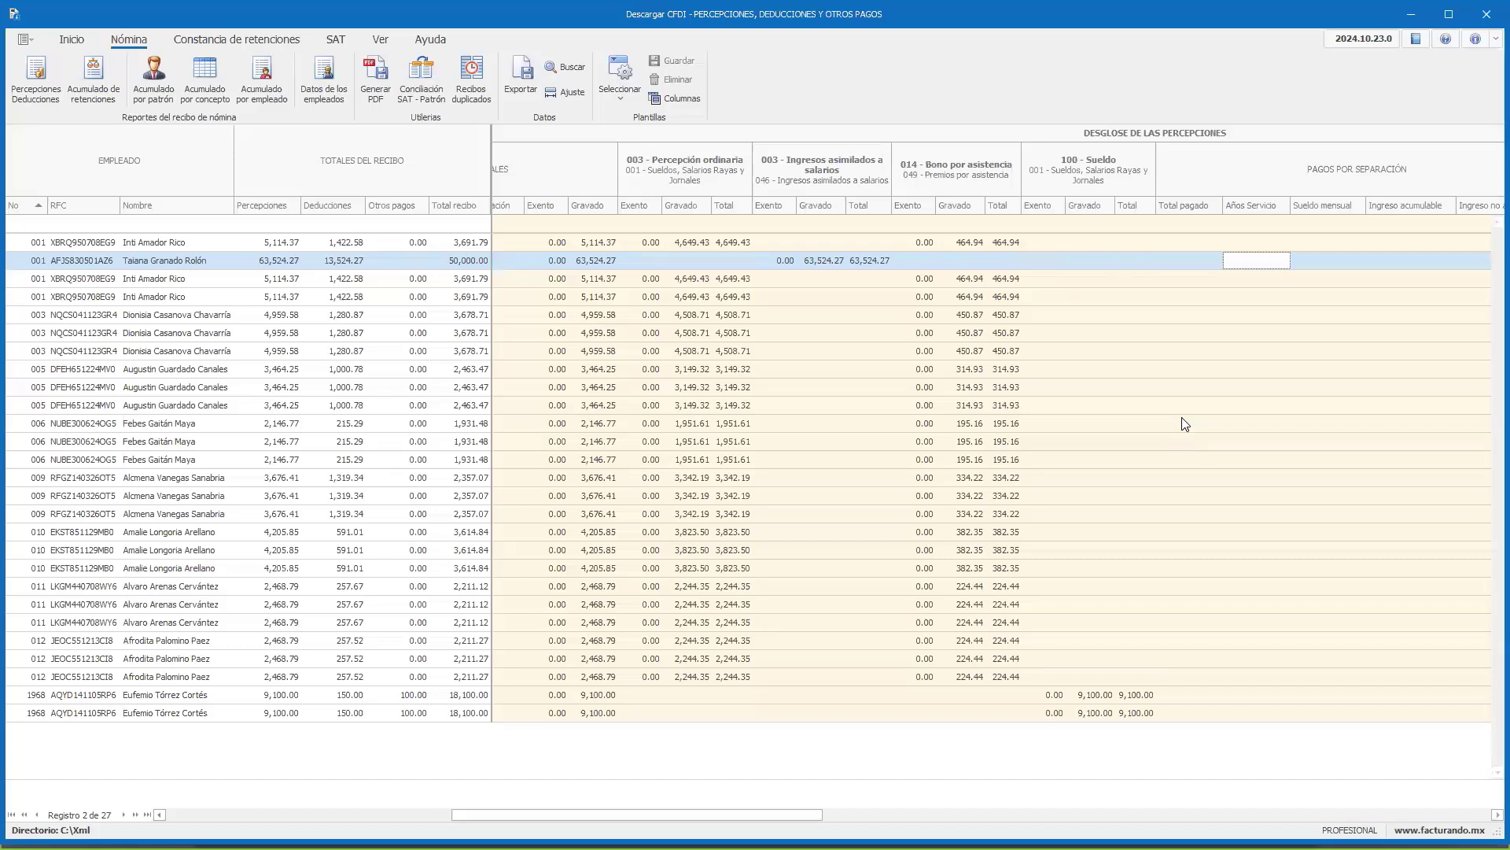
Examine the perception columns for separation payments and for retirement, pension or retirement benefits.
{"action": "key", "text": "Right"}
{"action": "key", "text": "Right"}
{"action": "key", "text": "Right"}
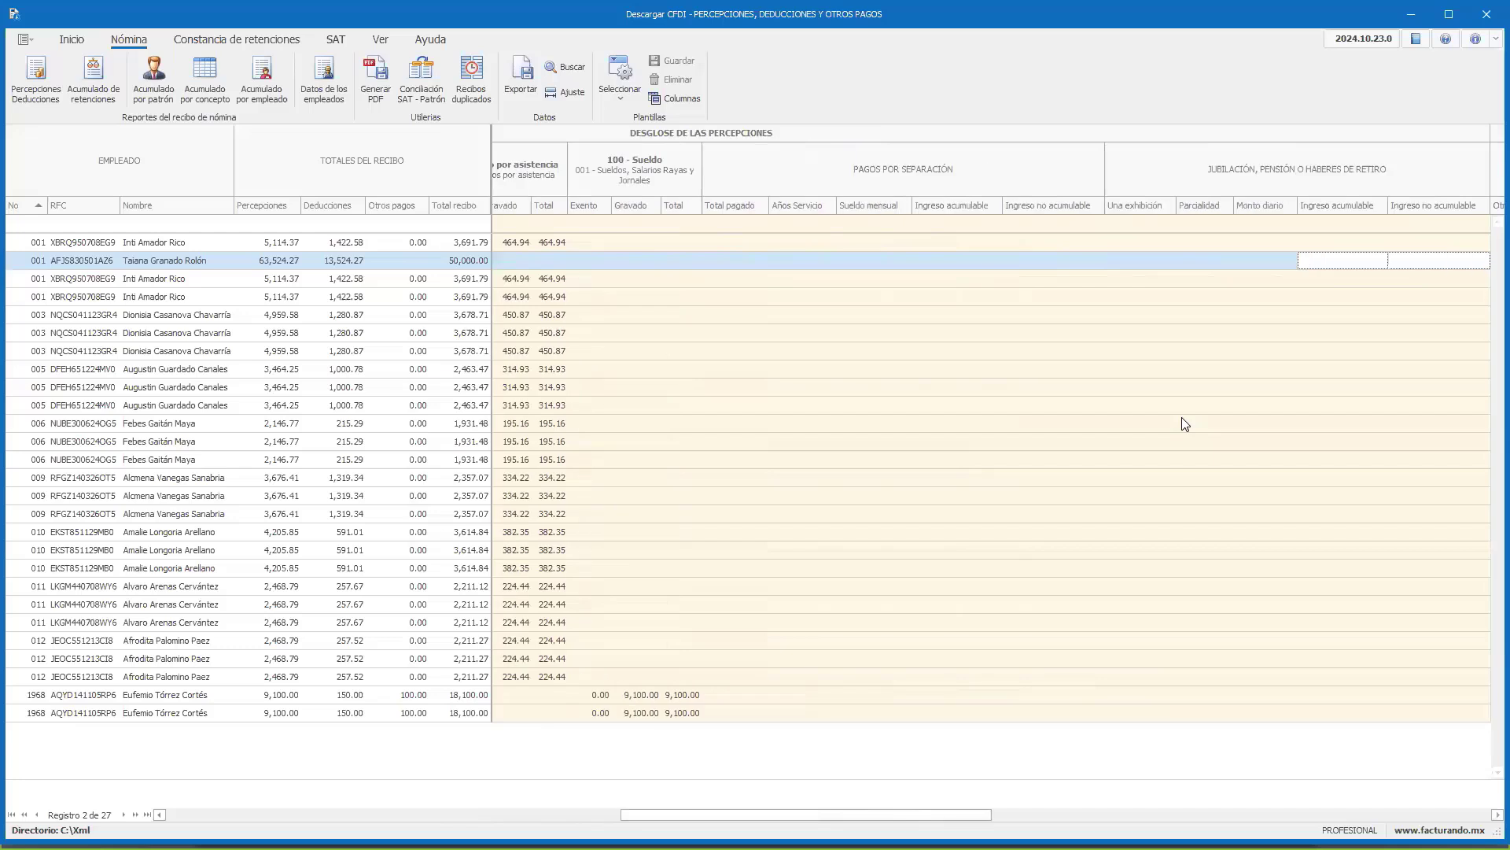
{"action": "key", "text": "Right"}
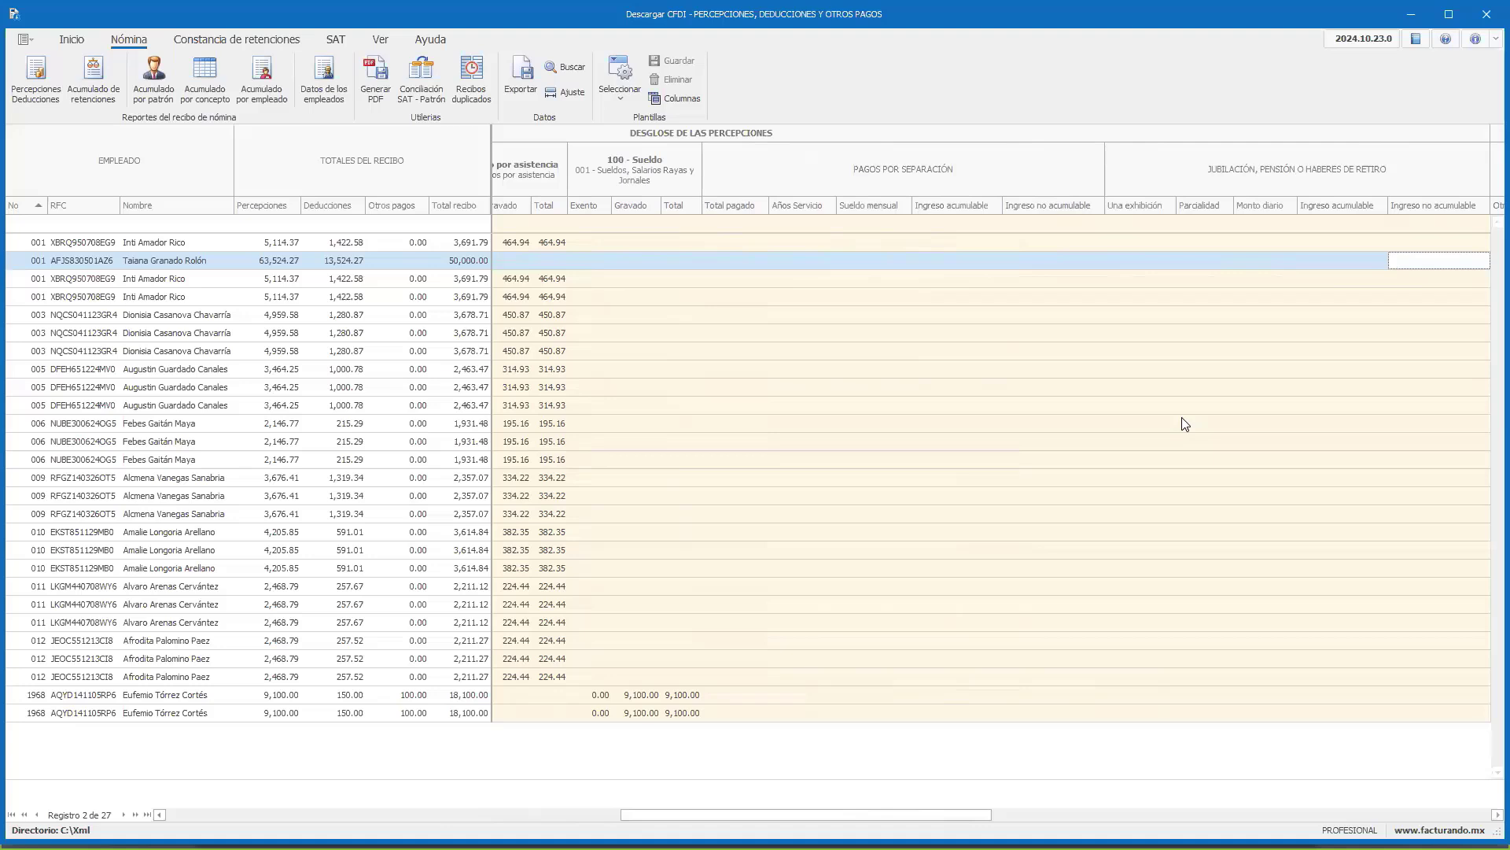
{"action": "key", "text": "Left"}
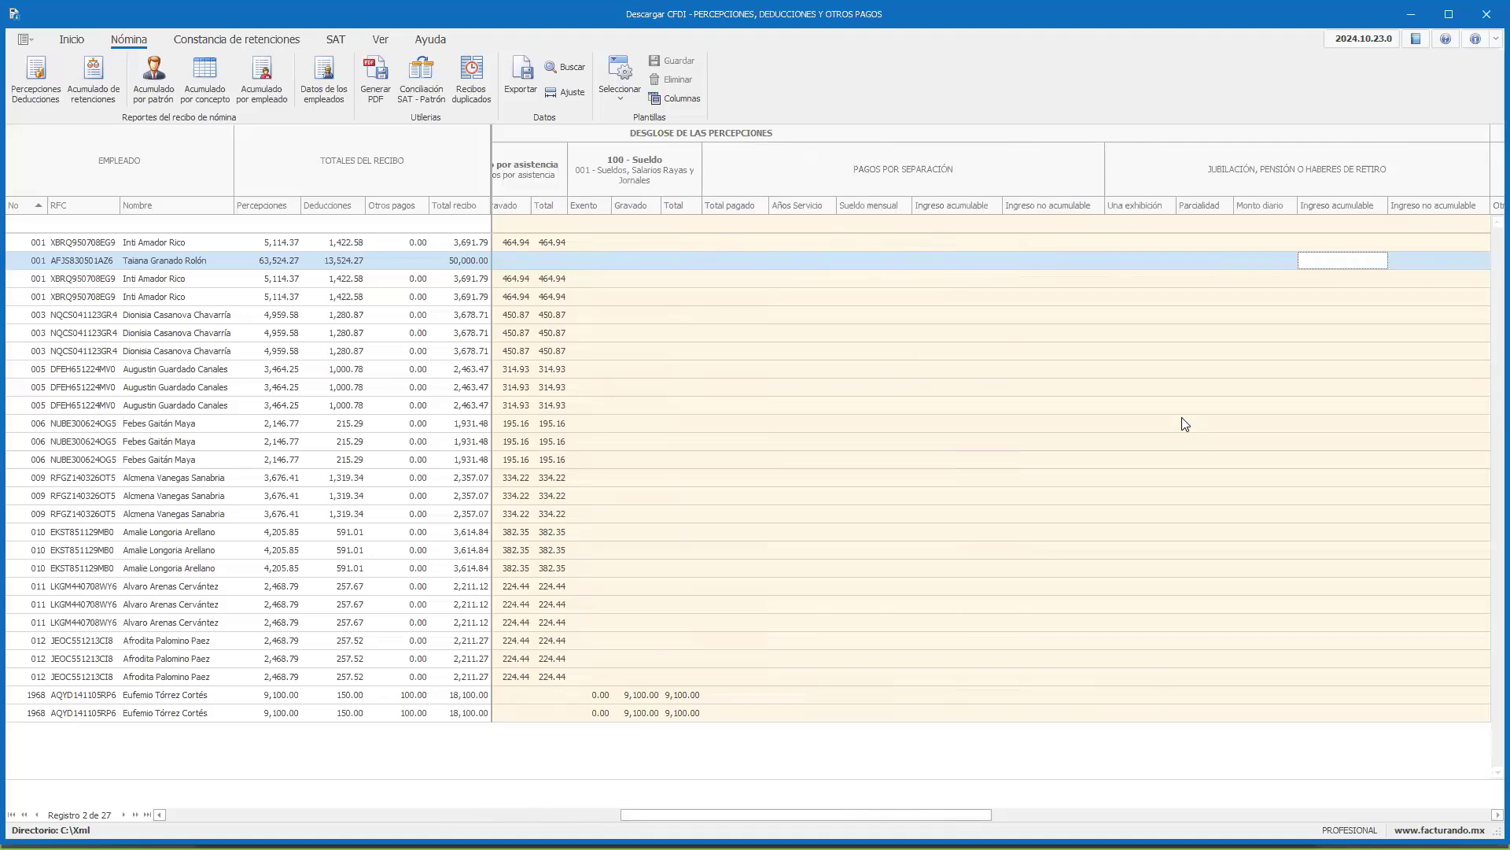
{"action": "key", "text": "Right"}
{"action": "key", "text": "Right"}
{"action": "key", "text": "Right"}
{"action": "key", "text": "Right"}
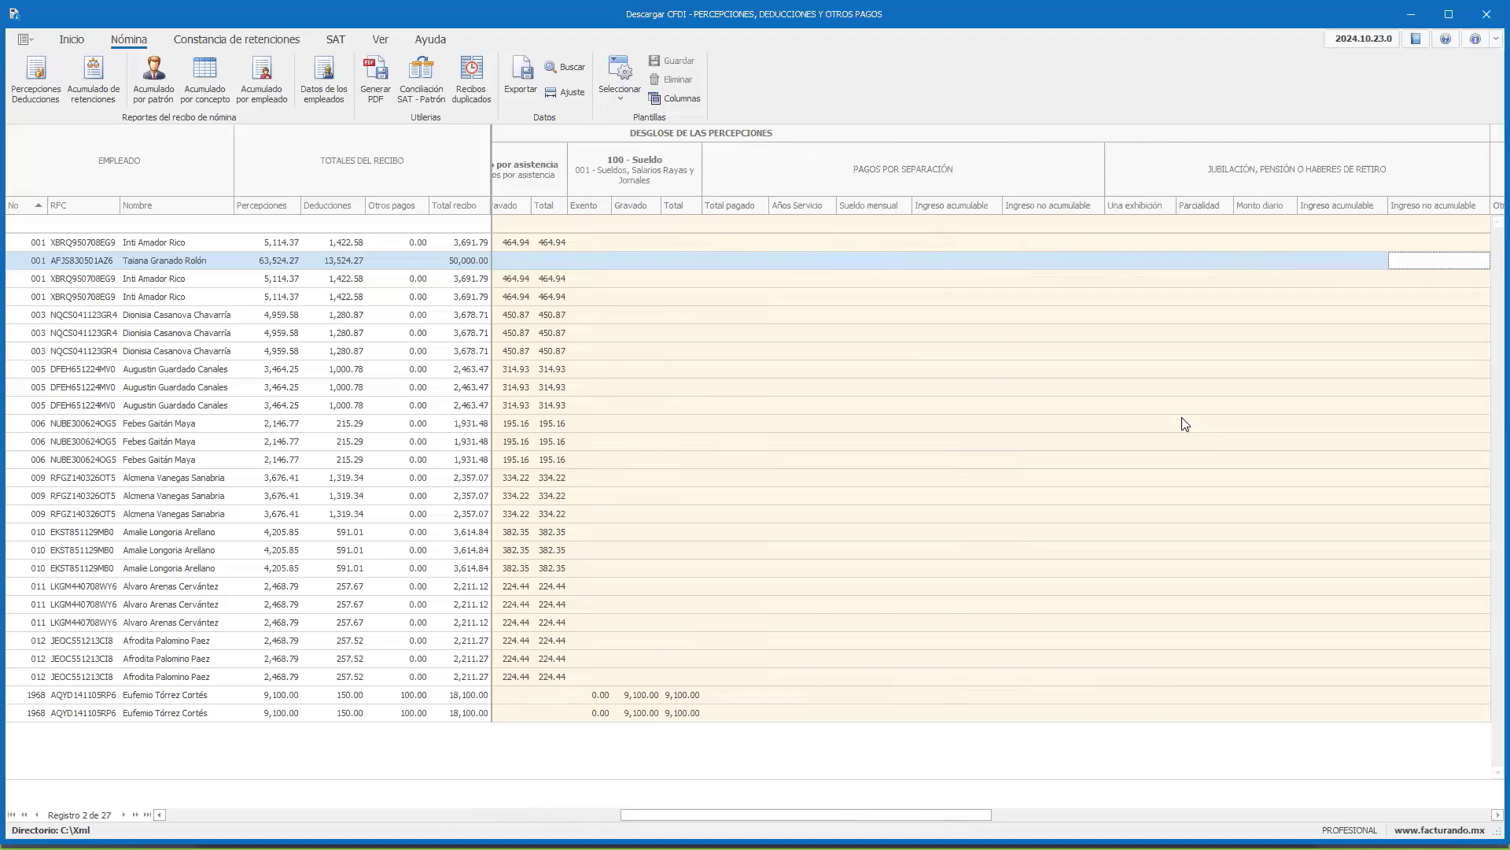
Examine the deductions breakdown, covering the totals and the ISPT, IMSS, INFONAVIT and ISR concepts.
{"action": "key", "text": "Right"}
{"action": "key", "text": "Right"}
{"action": "key", "text": "Right"}
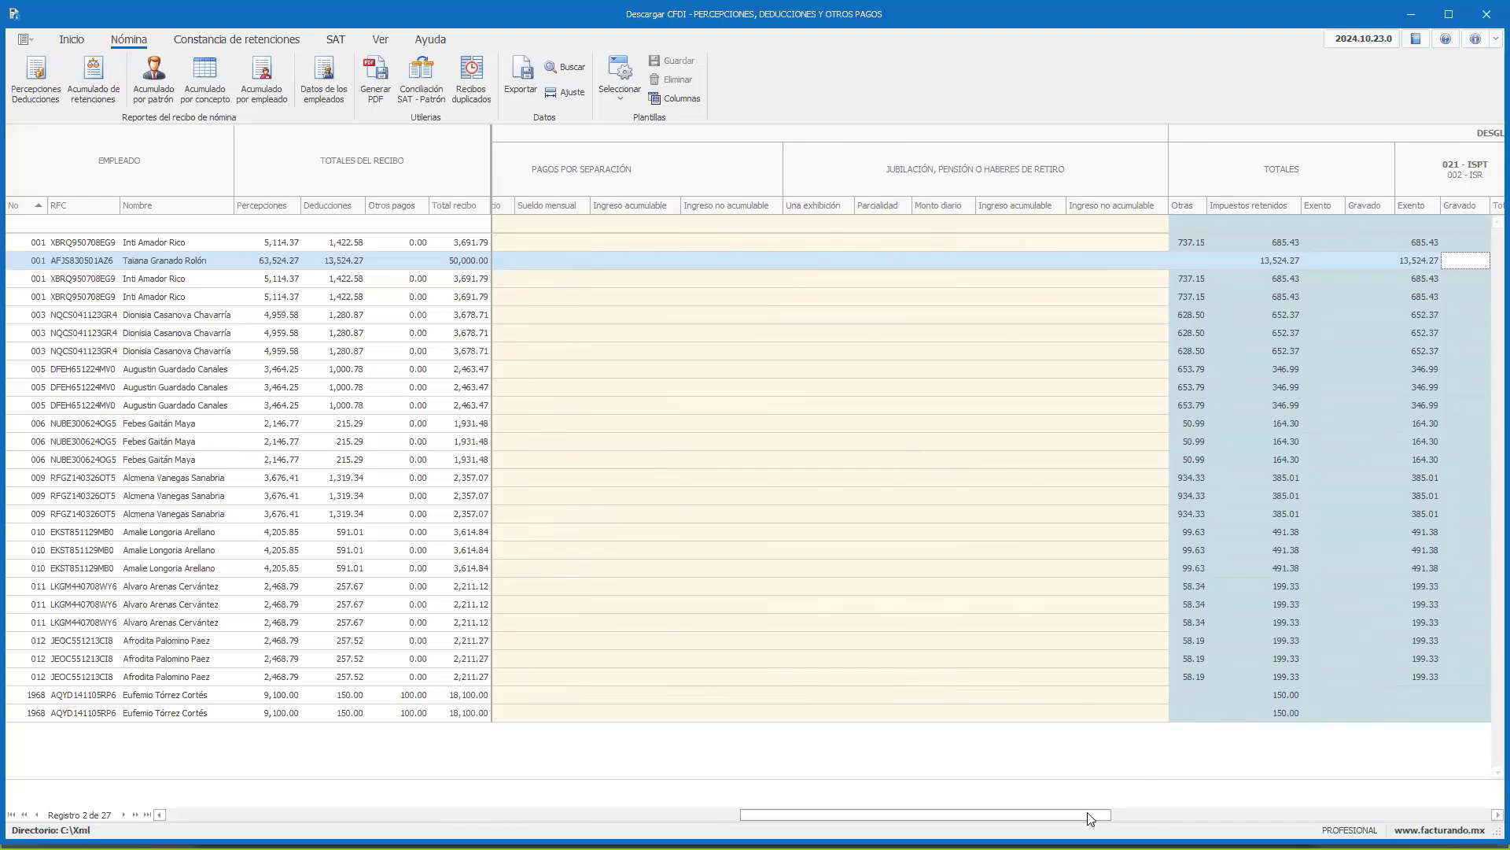
{"action": "left_click_drag", "start_coordinate": [1091, 815], "coordinate": [1274, 814]}
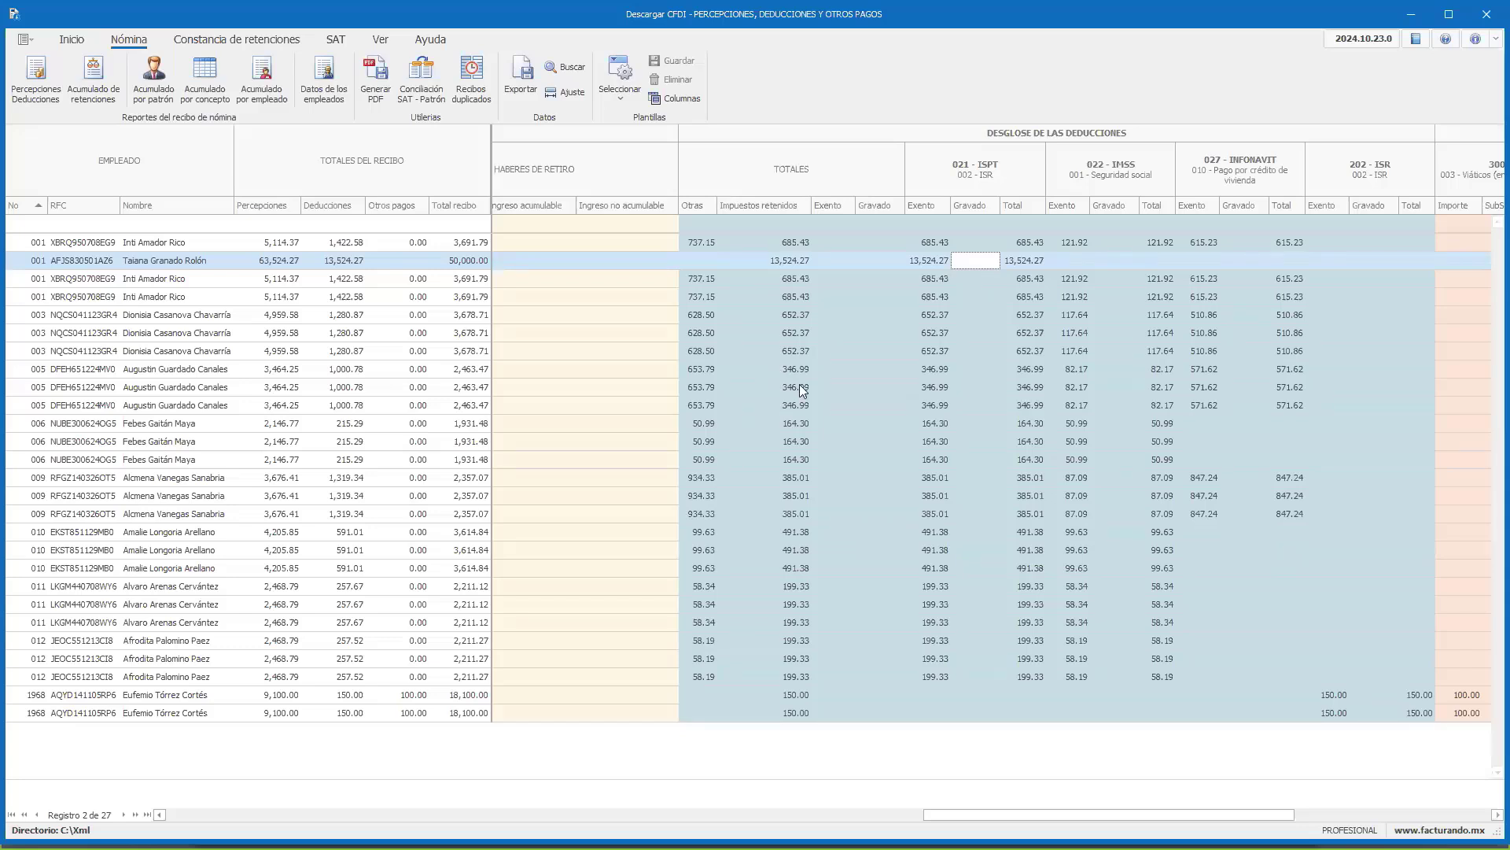
{"action": "left_click", "coordinate": [1223, 424]}
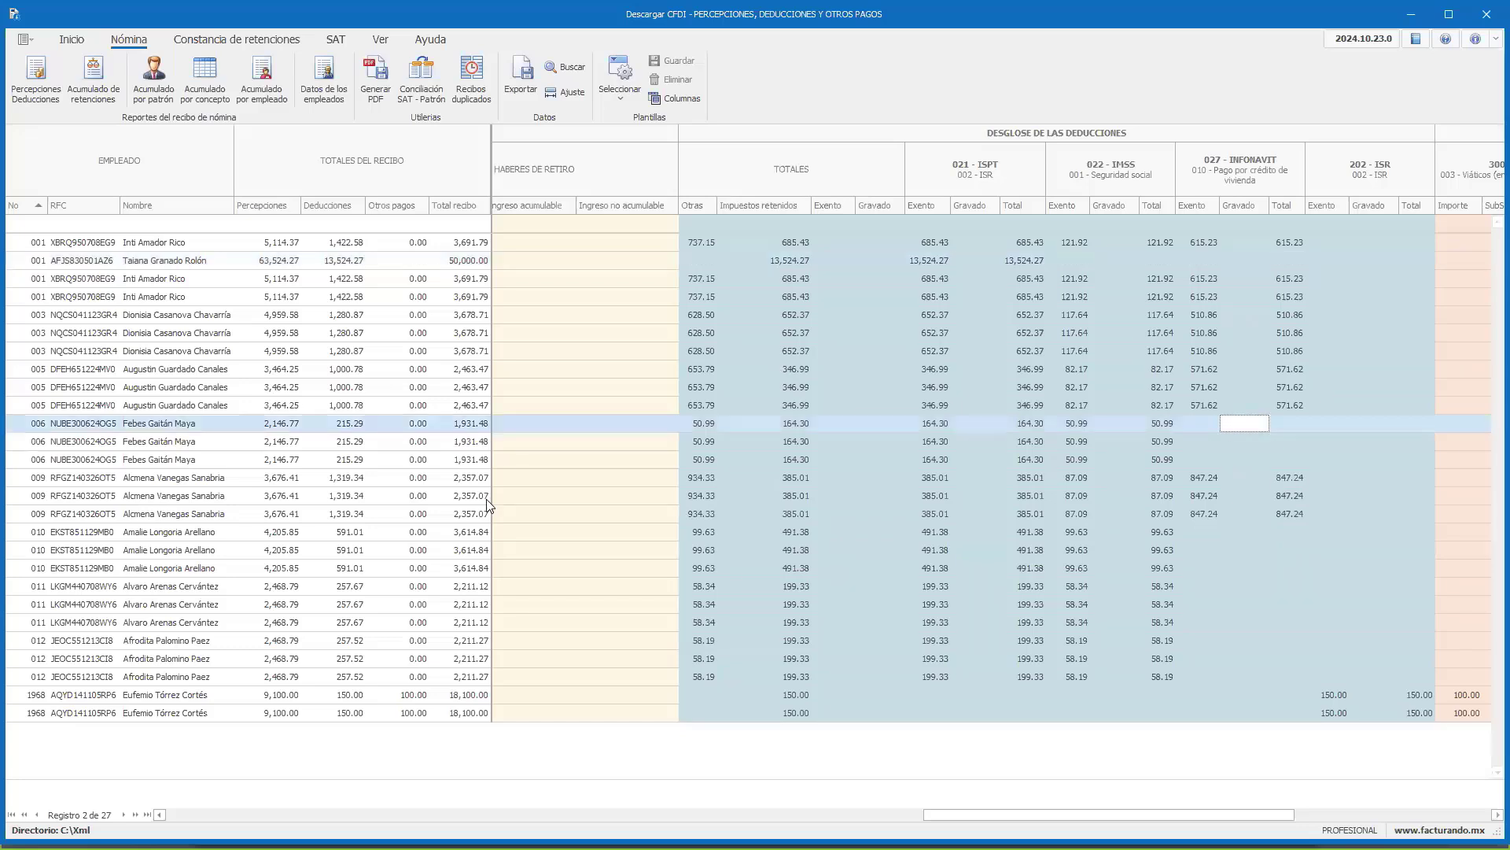
Examine the INFONAVIT deduction cells, the other payments breakdown for travel allowances and employment subsidies, and the maternity incapacity columns.
{"action": "key", "text": "Left"}
{"action": "key", "text": "Down"}
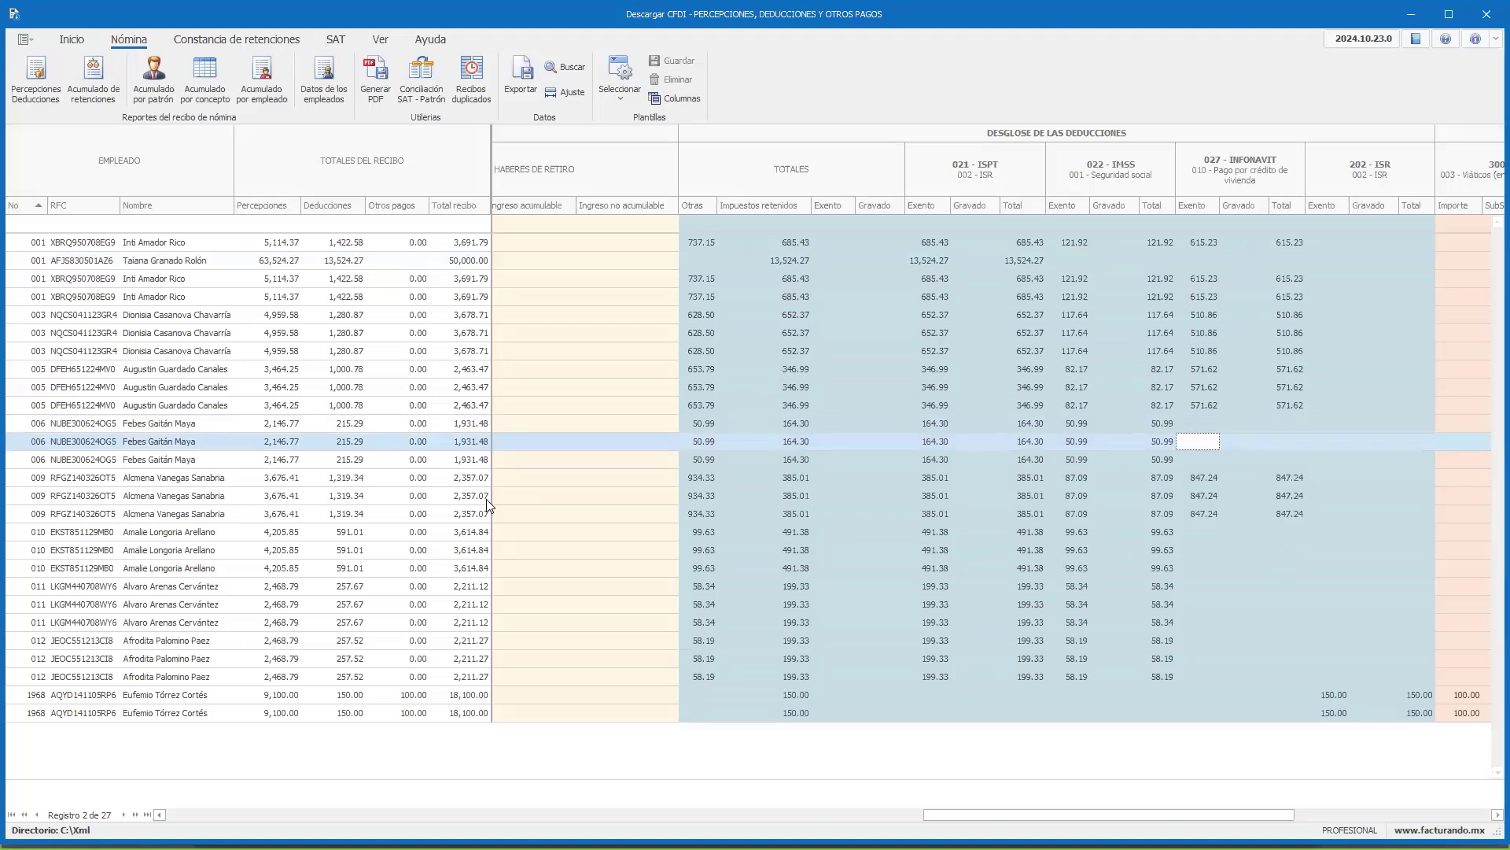
{"action": "key", "text": "Up"}
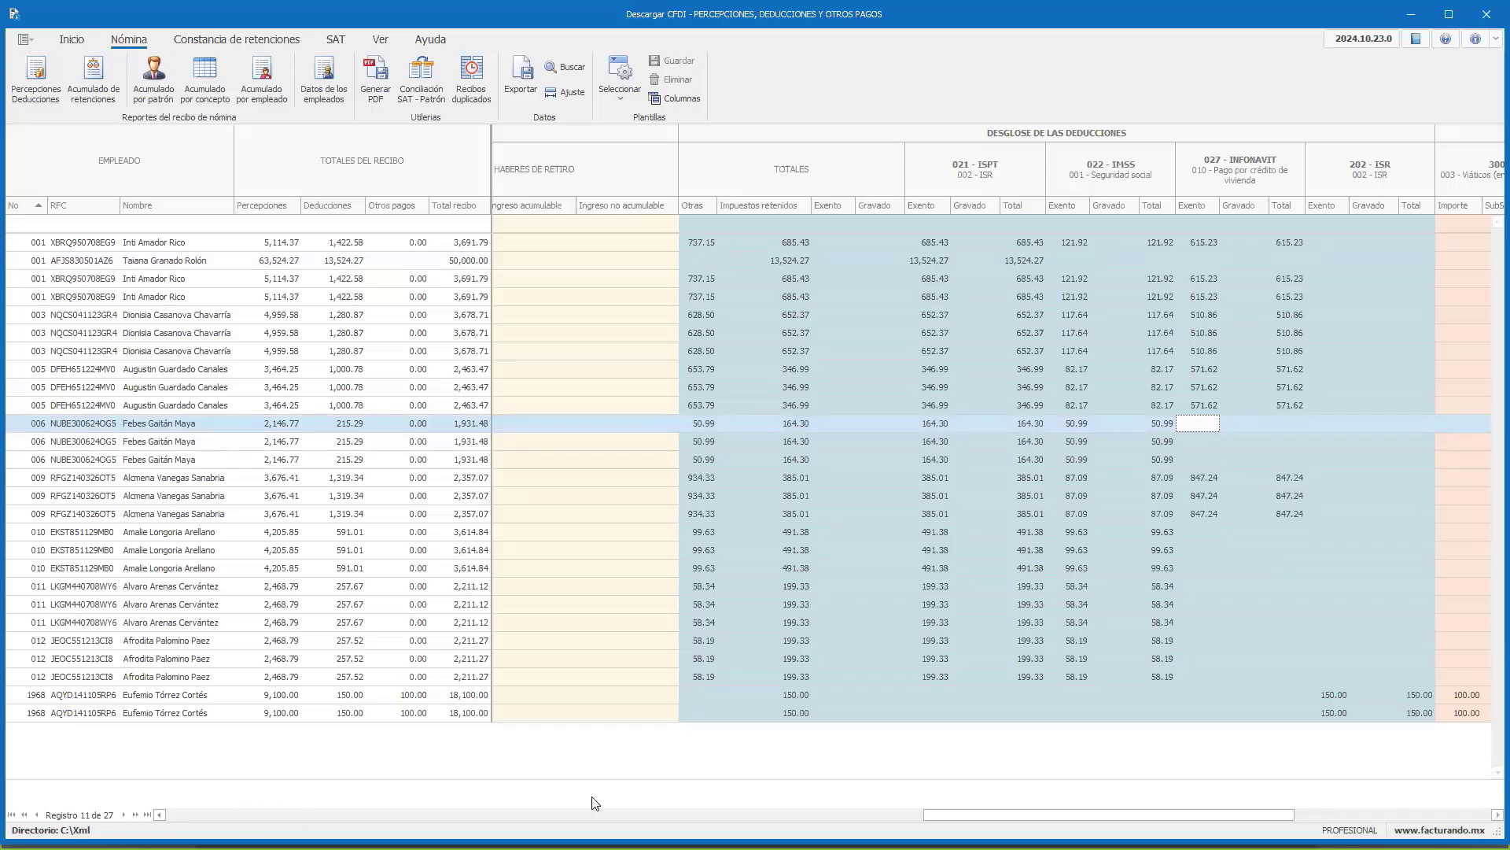
{"action": "left_click_drag", "start_coordinate": [1283, 821], "coordinate": [1448, 822]}
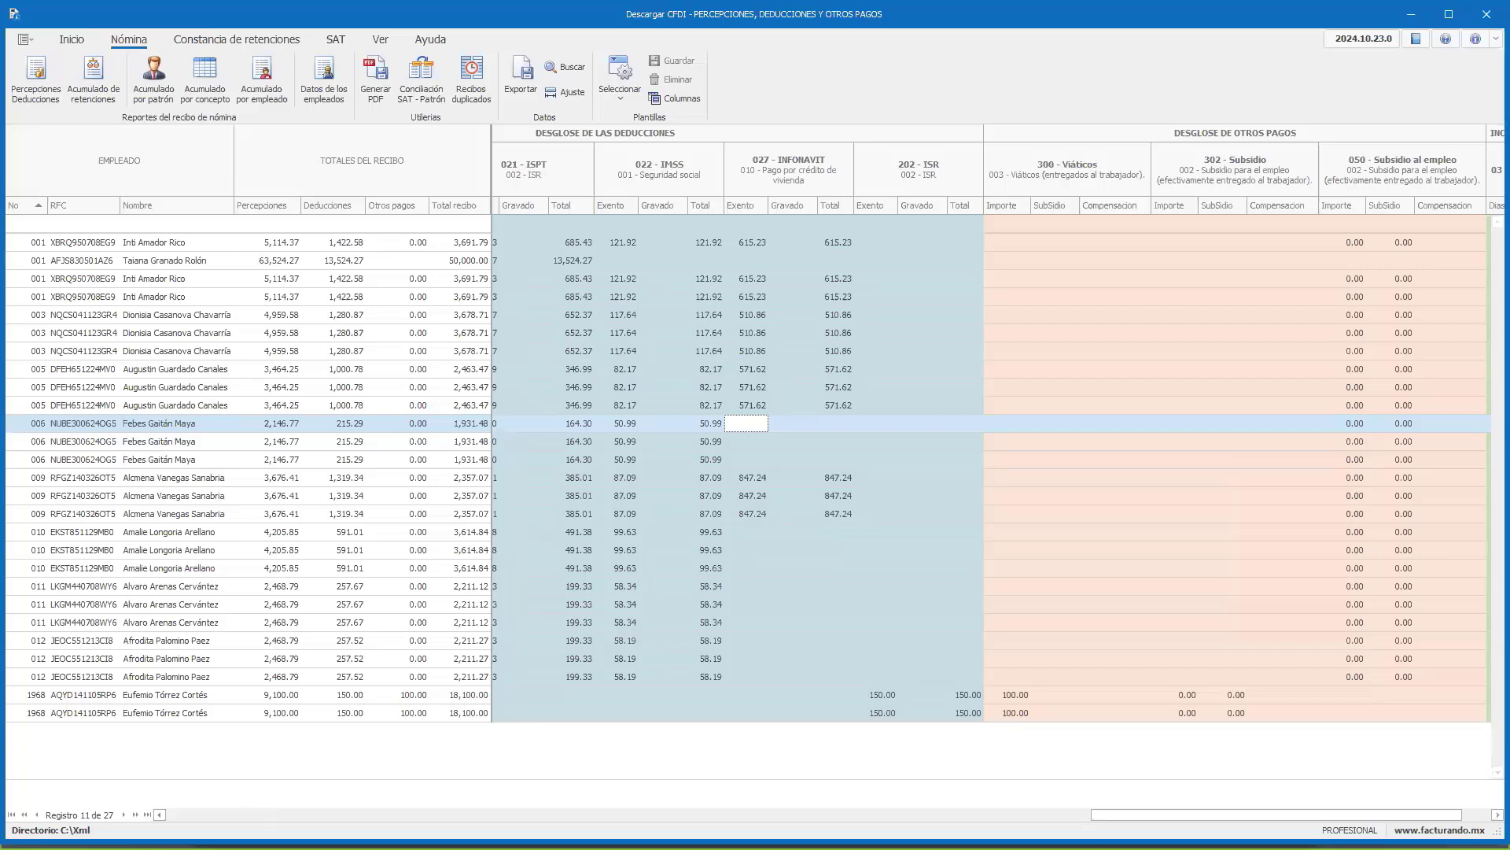
{"action": "left_click_drag", "start_coordinate": [1258, 815], "coordinate": [1289, 815]}
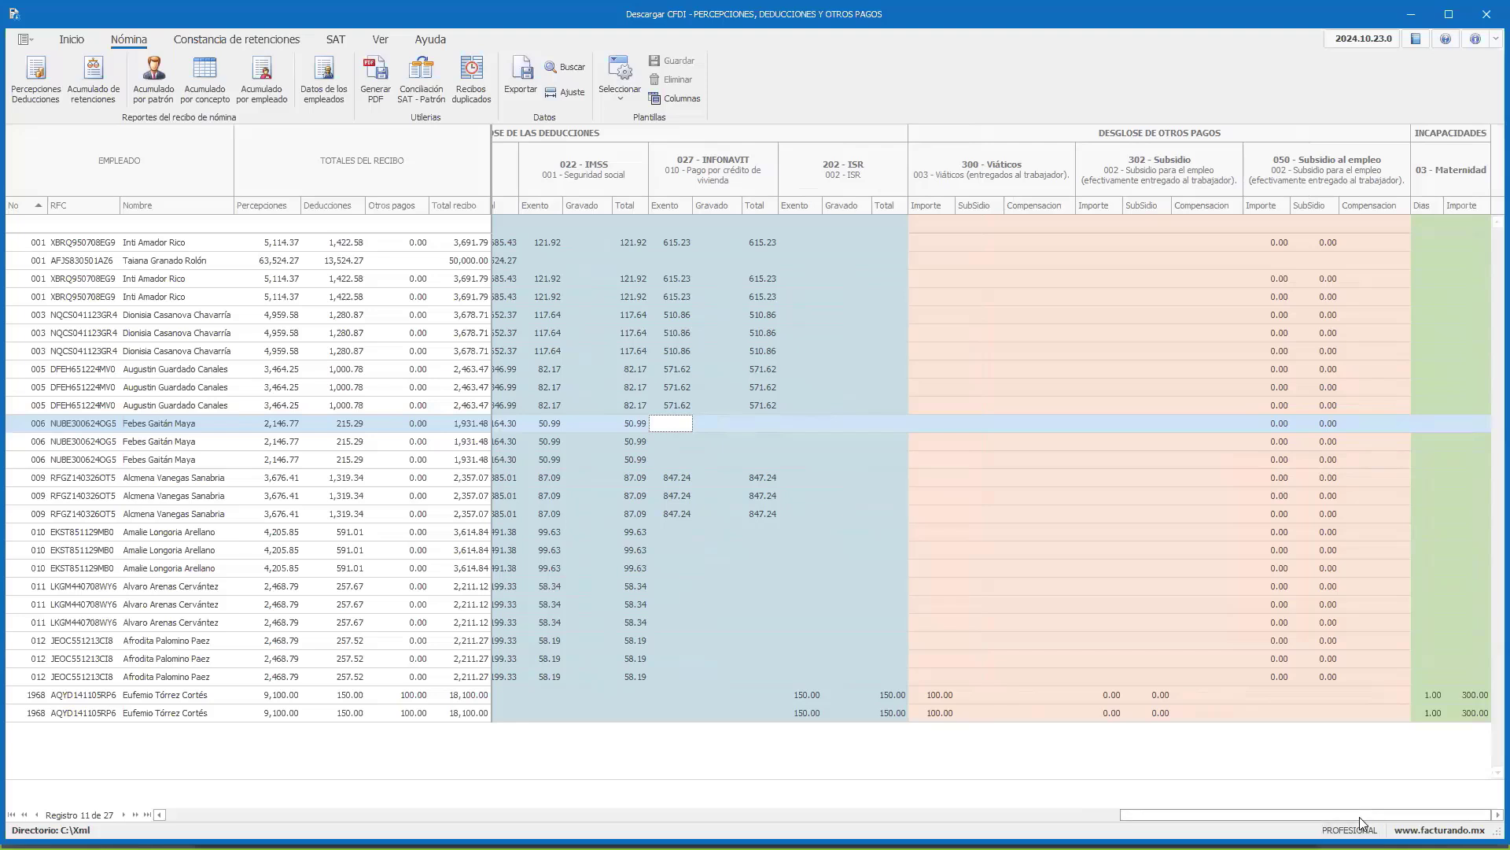
{"action": "left_click_drag", "start_coordinate": [1359, 815], "coordinate": [1312, 815]}
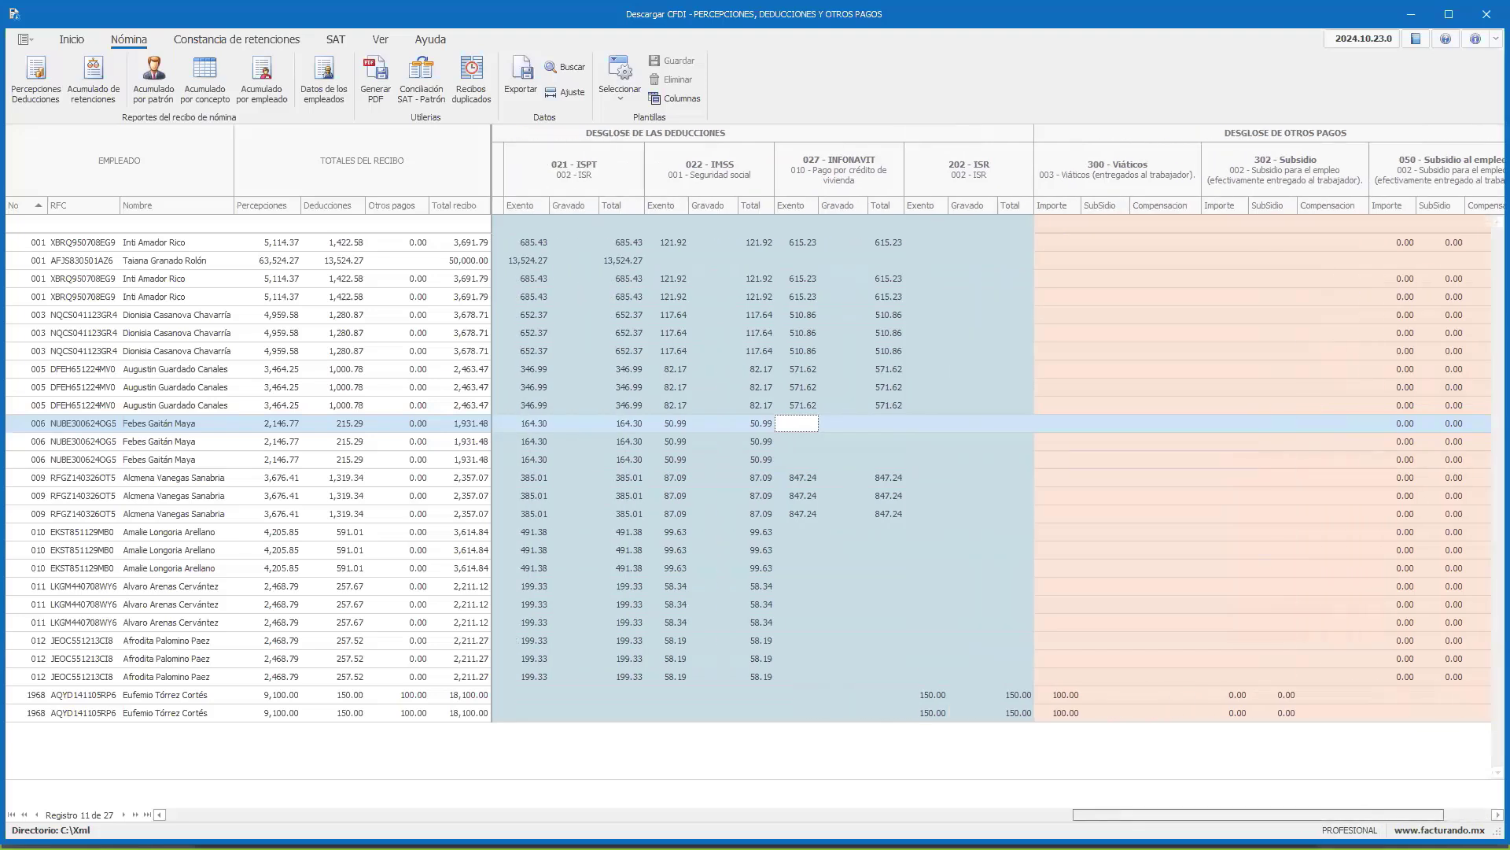
{"action": "left_click_drag", "start_coordinate": [1284, 815], "coordinate": [1171, 814]}
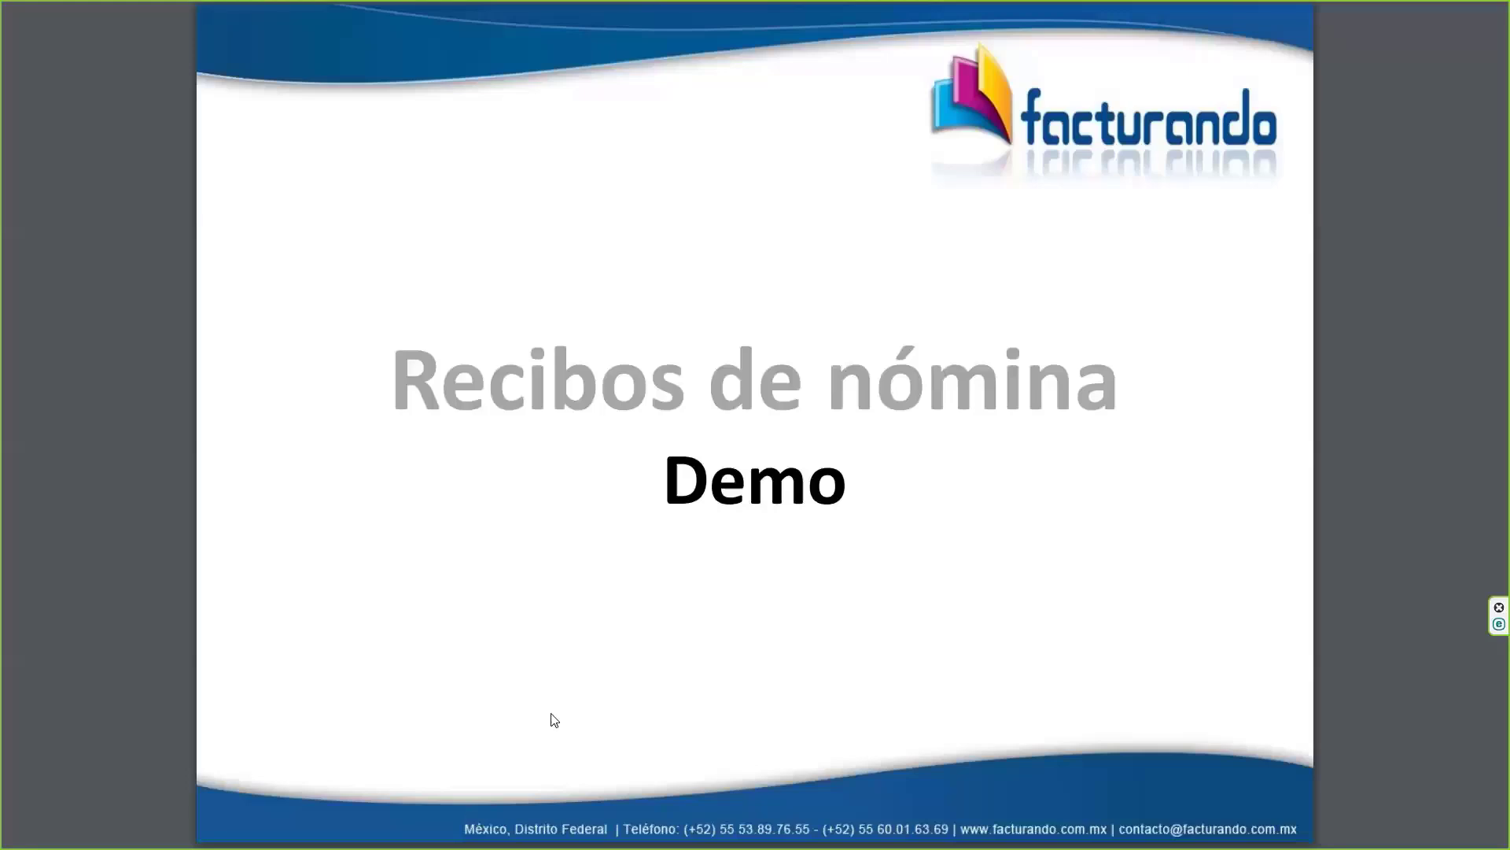
{"action": "left_click", "coordinate": [555, 720]}
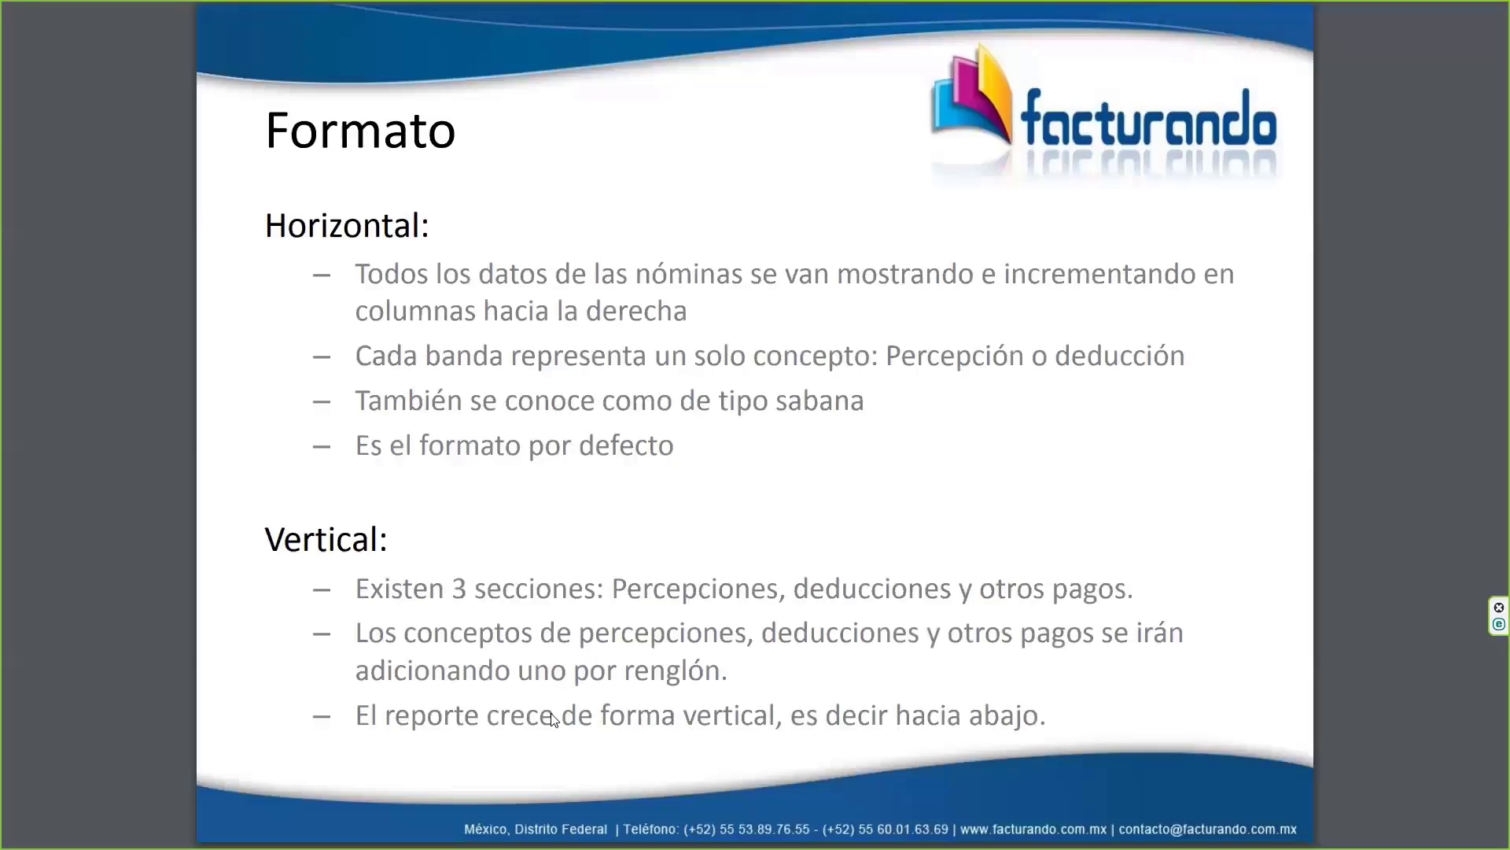
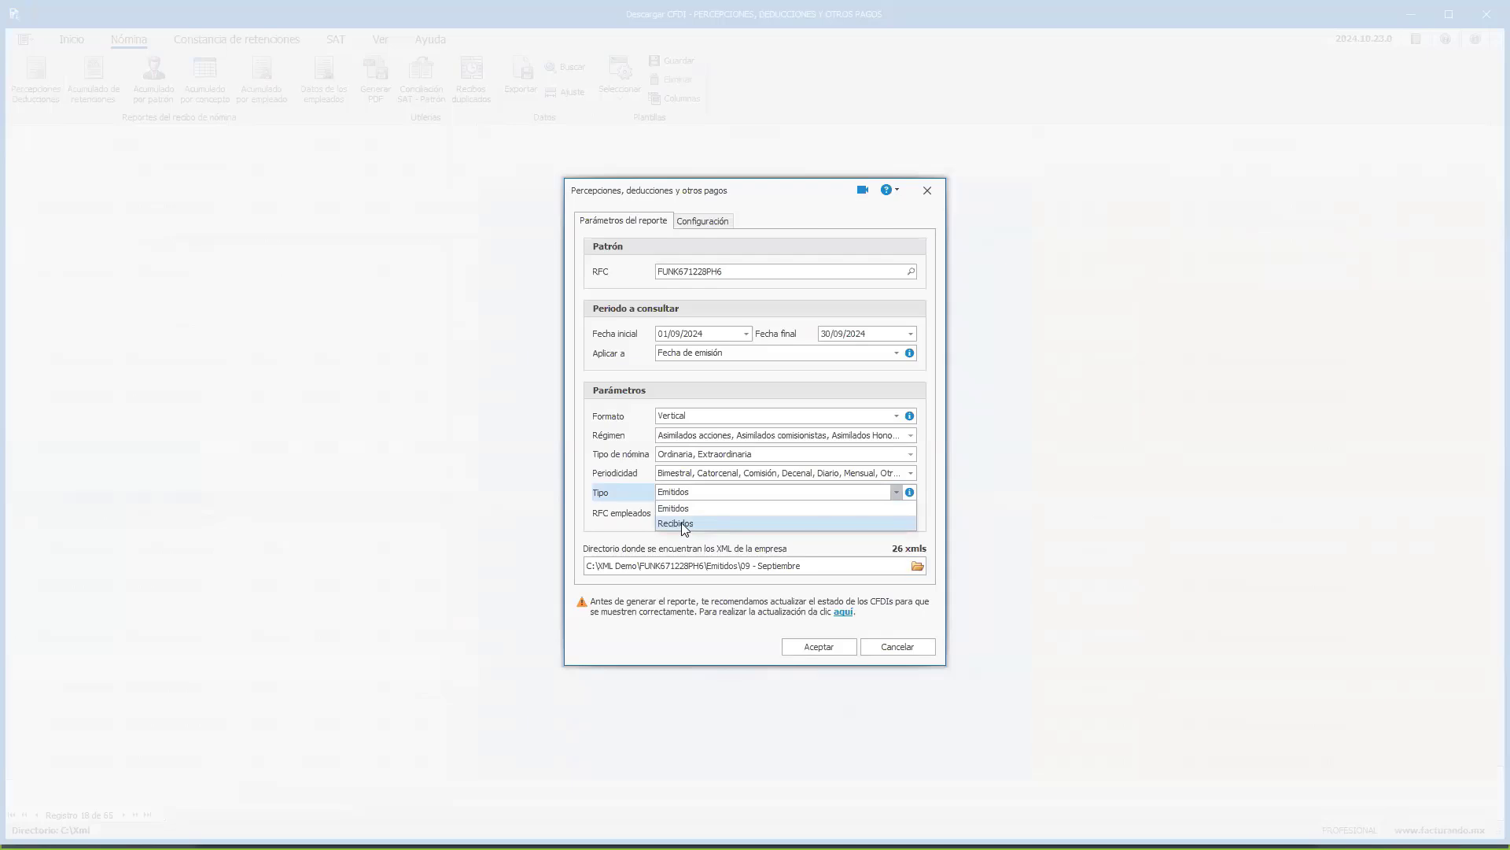
Set the report's receipt type to Recibidos and check the employee RFC used for the query.
{"action": "left_click", "coordinate": [685, 526]}
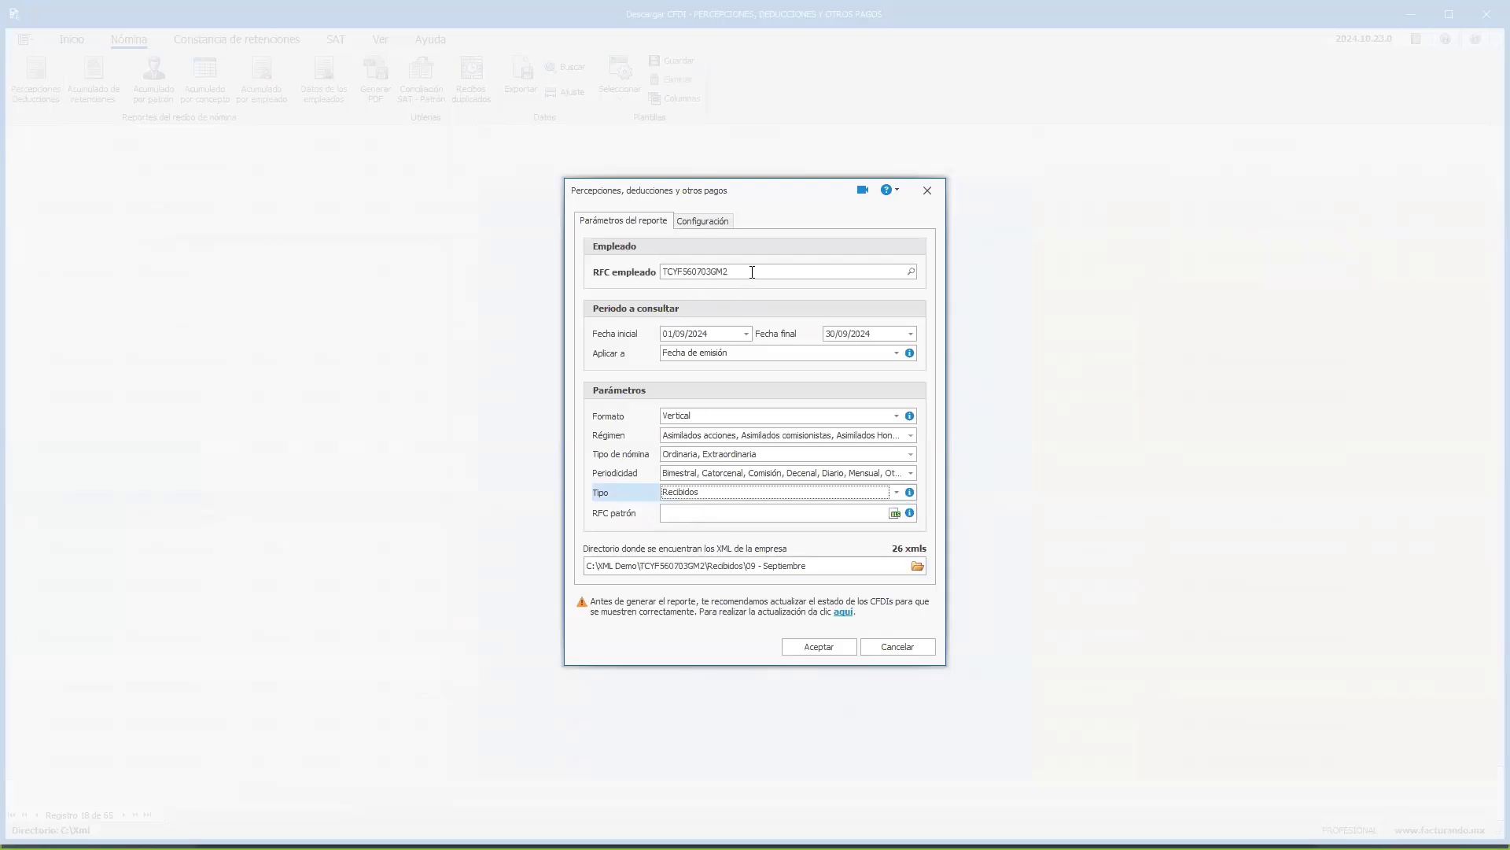
{"action": "left_click_drag", "start_coordinate": [752, 272], "coordinate": [639, 277]}
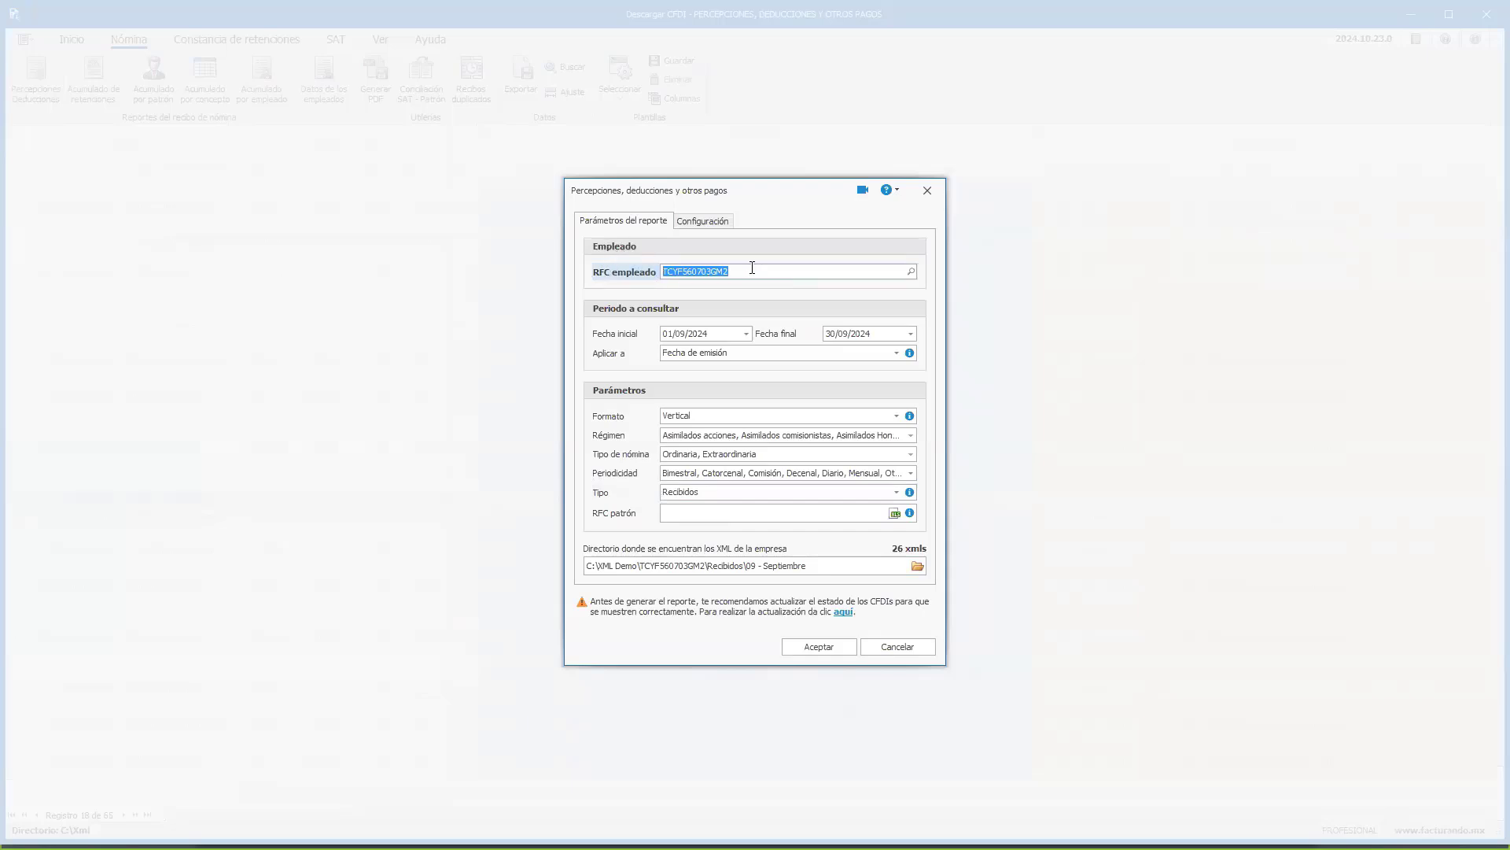
{"action": "left_click", "coordinate": [752, 269]}
{"action": "left_click_drag", "start_coordinate": [752, 271], "coordinate": [506, 286]}
Set the report format to Horizontal and generate the report of the employee's received September 2024 receipts.
{"action": "left_click", "coordinate": [757, 416]}
{"action": "left_click", "coordinate": [712, 431]}
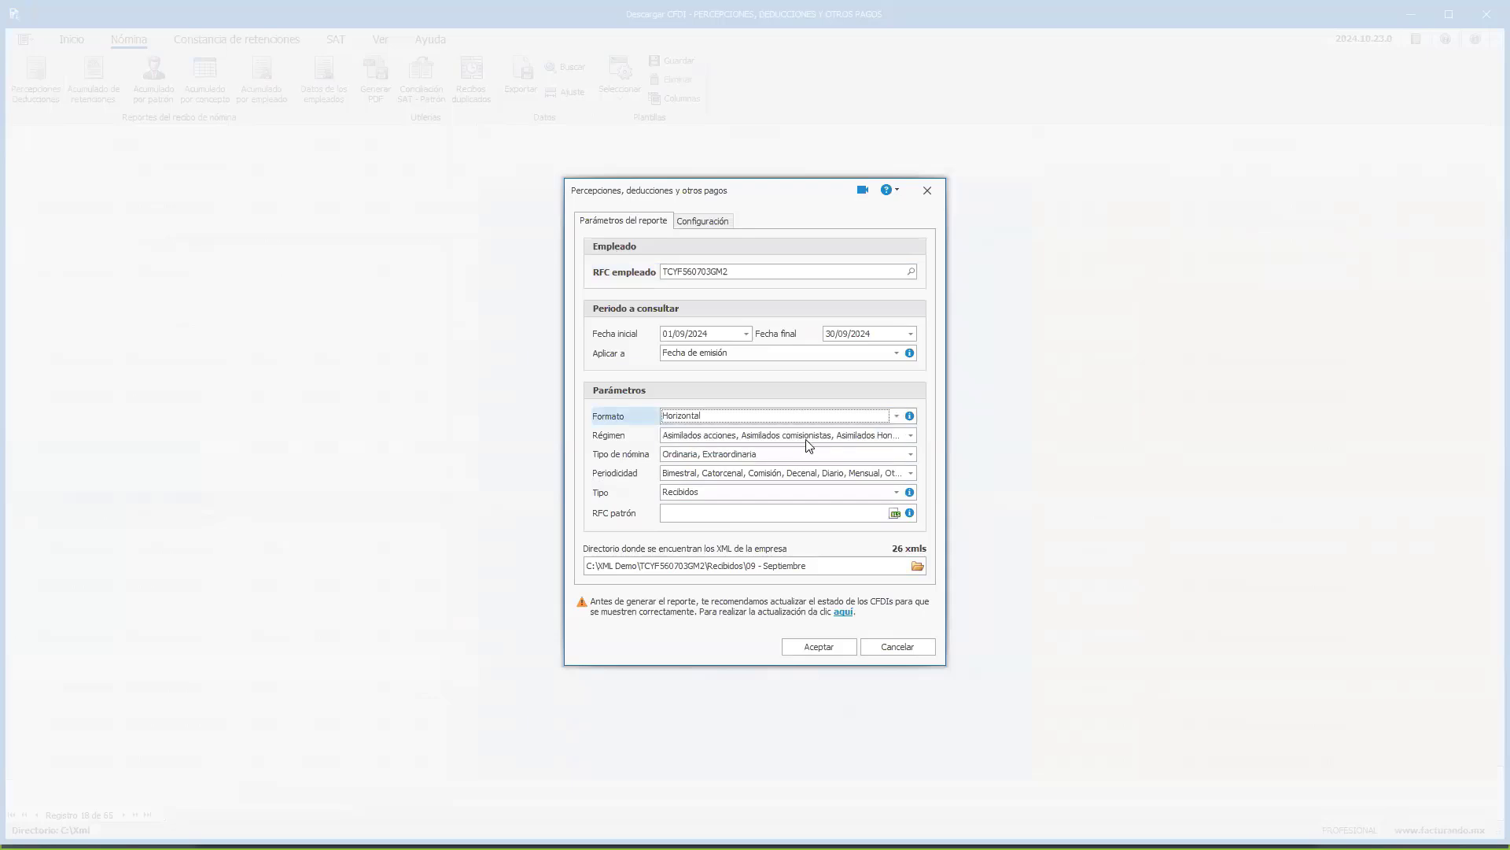
{"action": "left_click", "coordinate": [839, 650]}
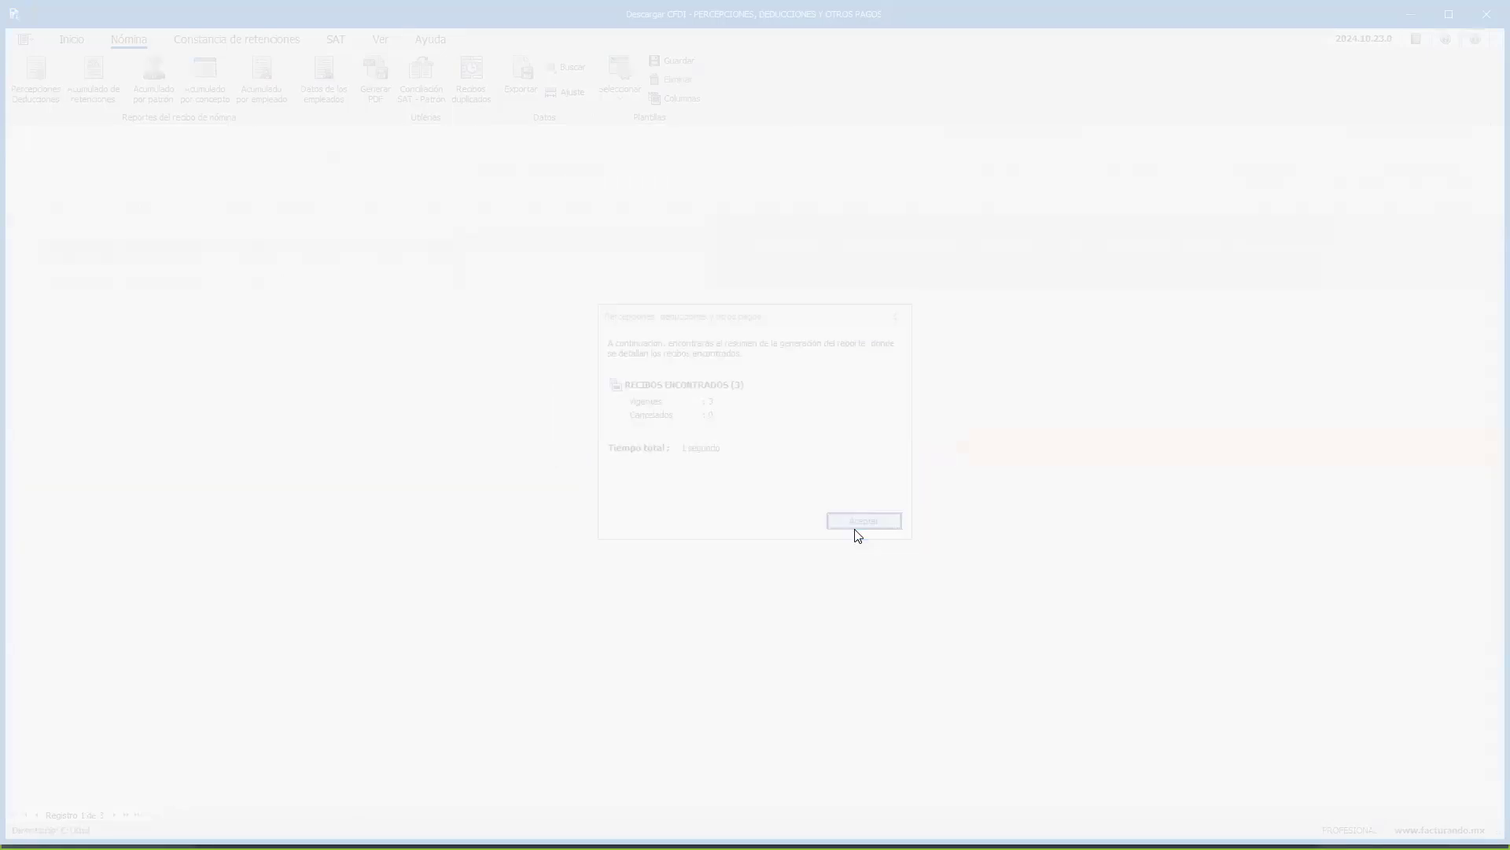
{"action": "left_click", "coordinate": [859, 522]}
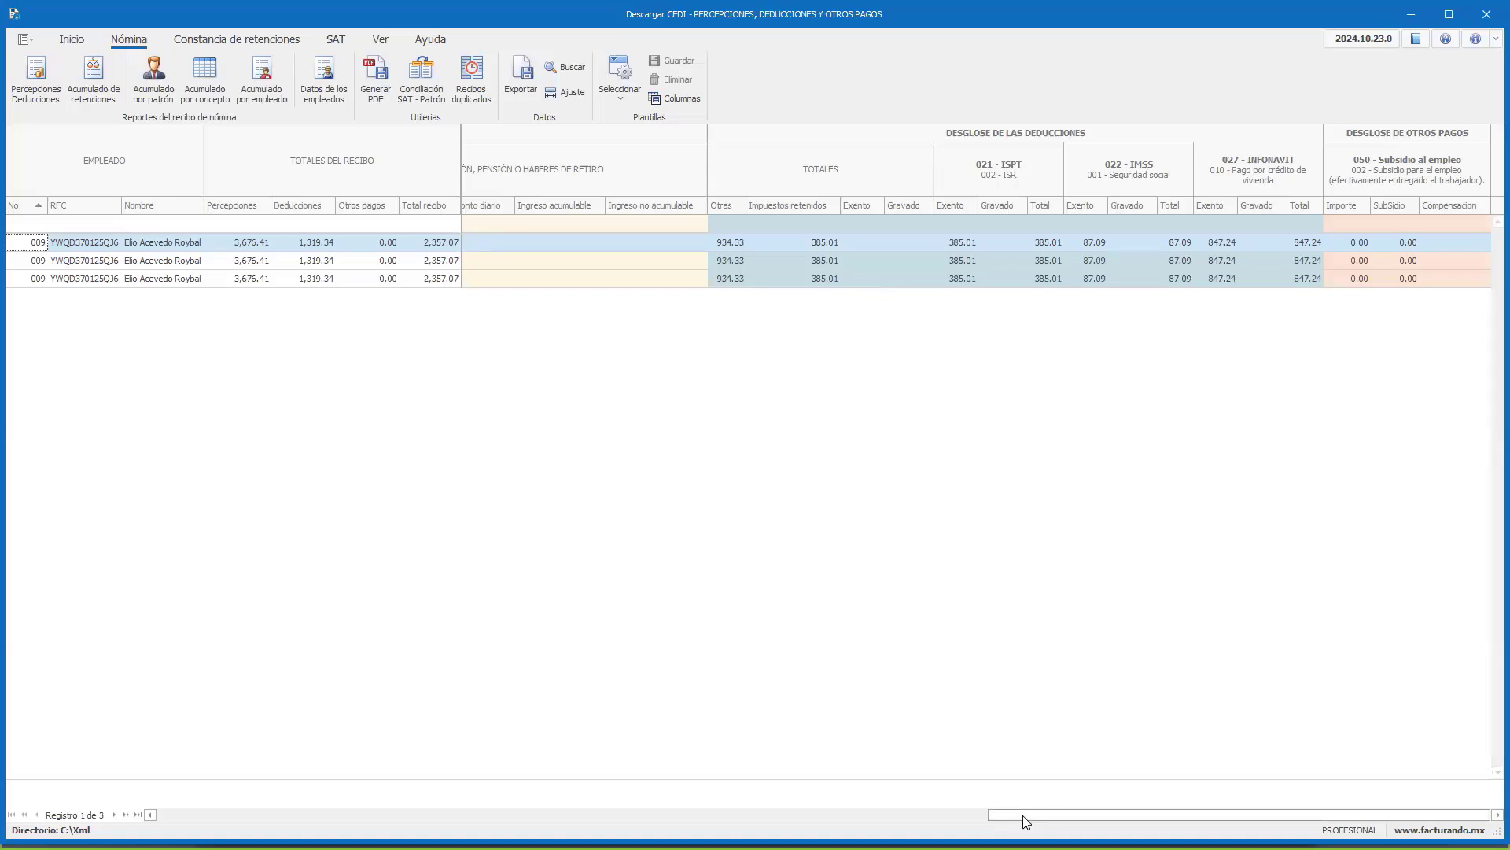
Examine the deductions and the employment subsidy breakdown in the employee's received receipts.
{"action": "left_click_drag", "start_coordinate": [1023, 815], "coordinate": [1487, 279]}
{"action": "left_click", "coordinate": [937, 244]}
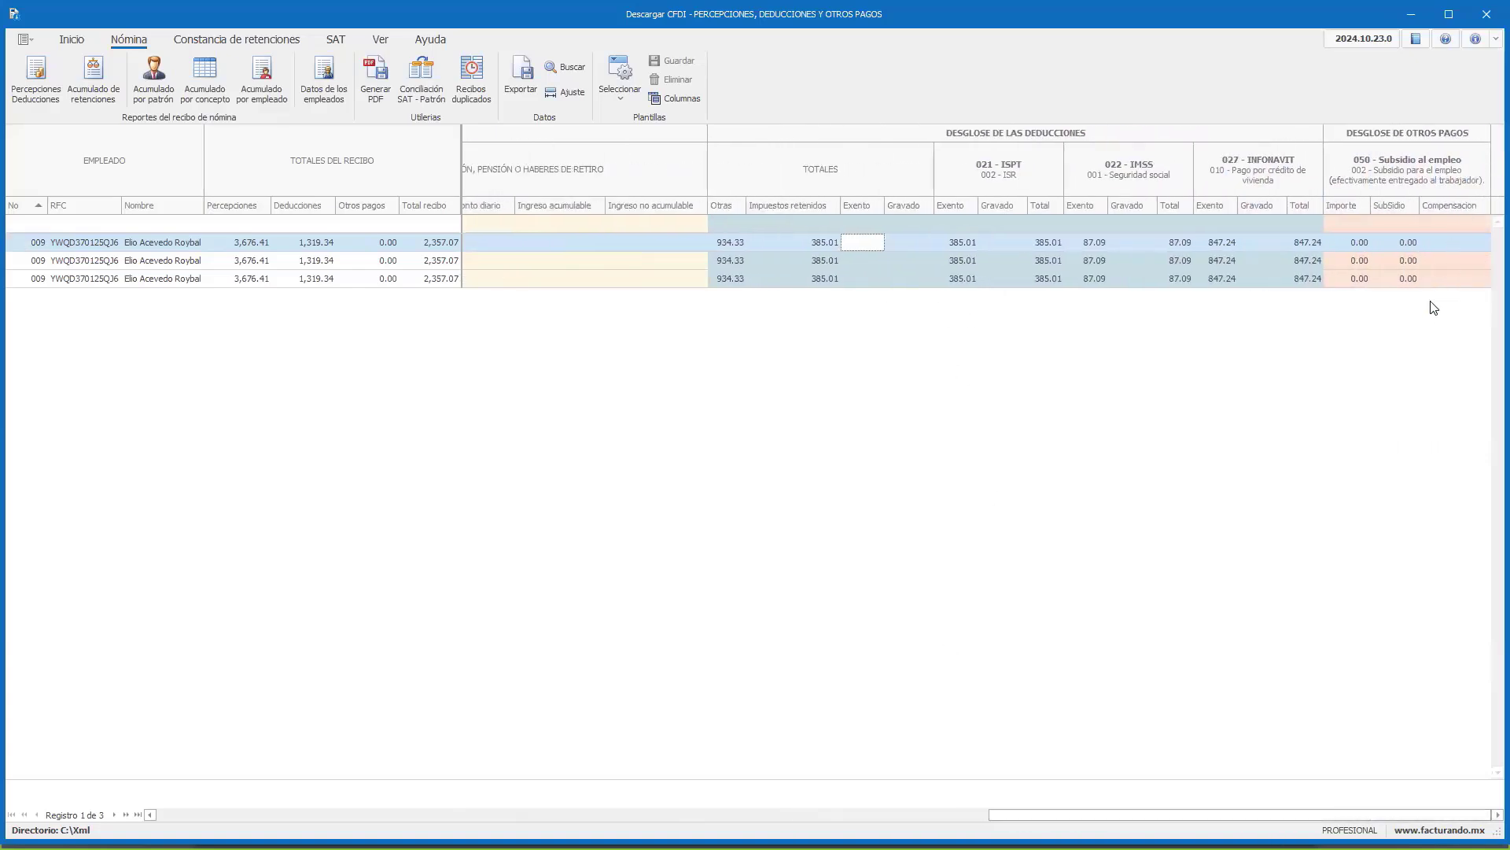
{"action": "mouse_move", "coordinate": [1414, 207]}
{"action": "key", "text": "alt+Tab"}
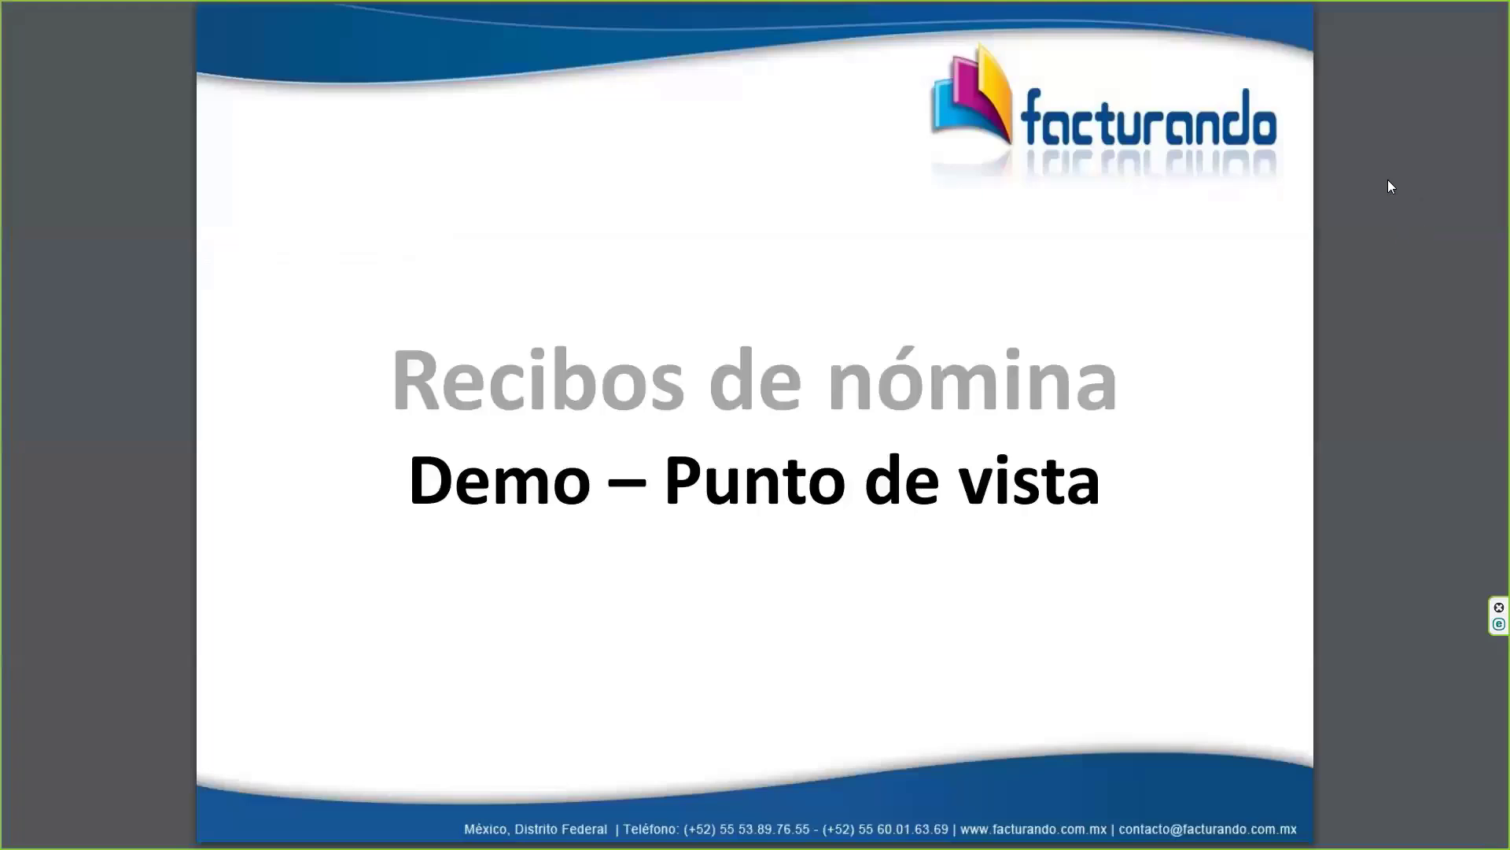
{"action": "key", "text": "Right"}
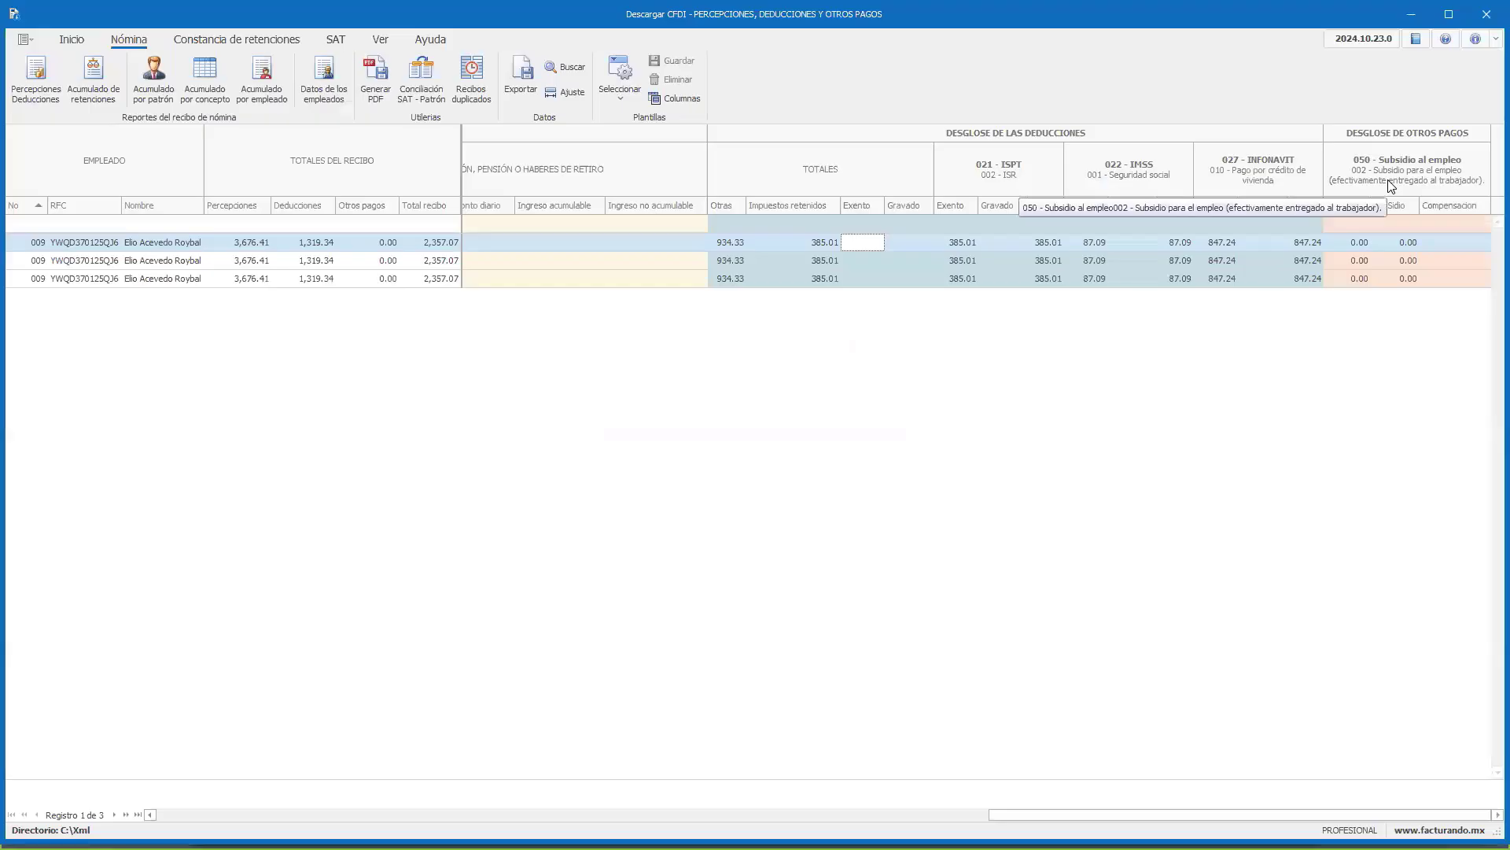
Generate the perceptions and deductions report again with the receipt type set to Emitidos.
{"action": "left_click", "coordinate": [36, 79]}
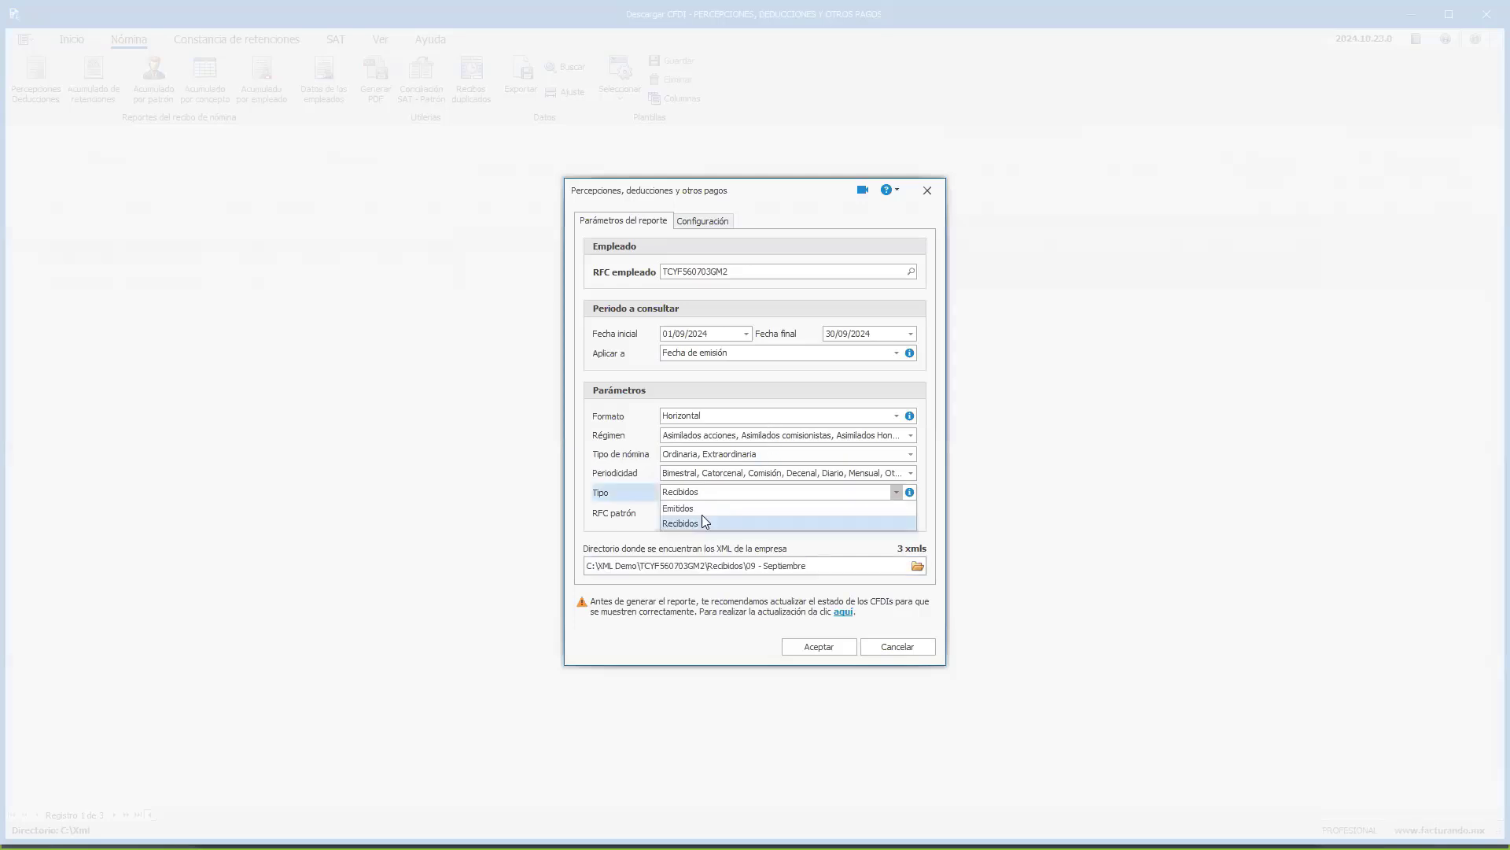
{"action": "left_click", "coordinate": [738, 494]}
{"action": "left_click", "coordinate": [704, 511]}
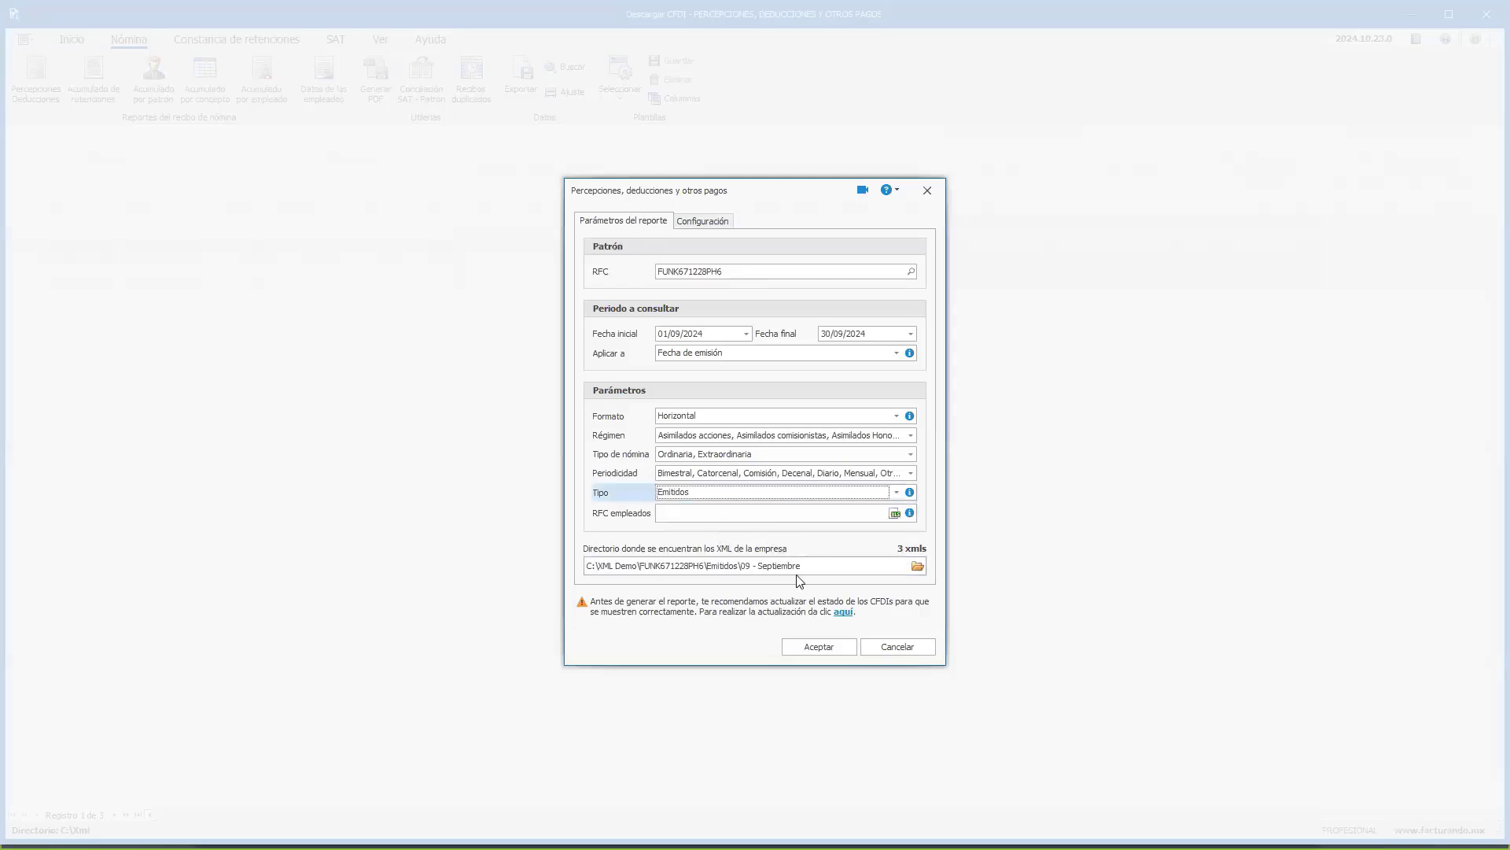
{"action": "left_click", "coordinate": [817, 646]}
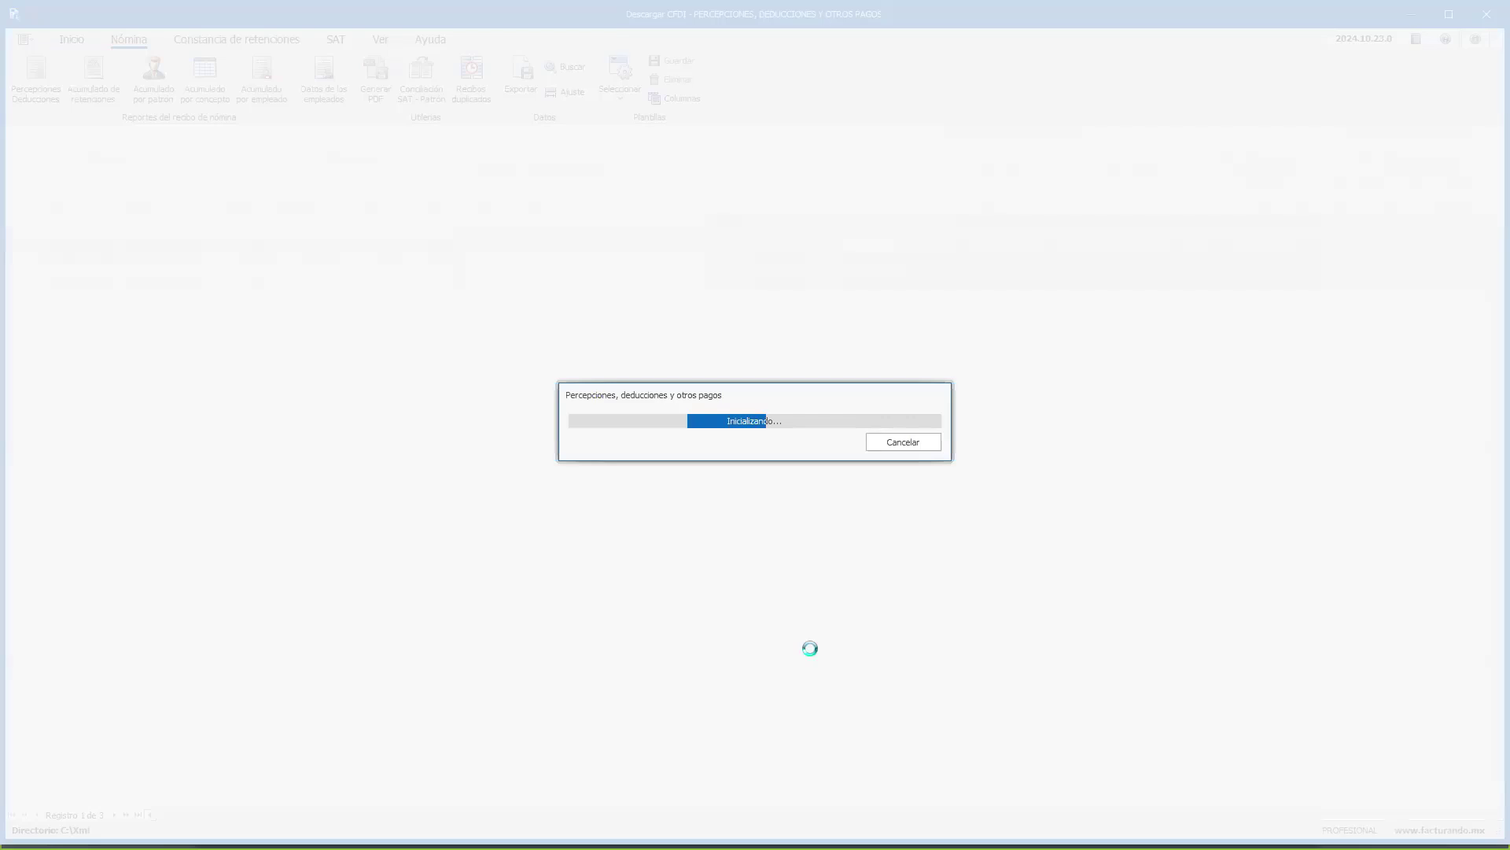
{"action": "left_click", "coordinate": [860, 521]}
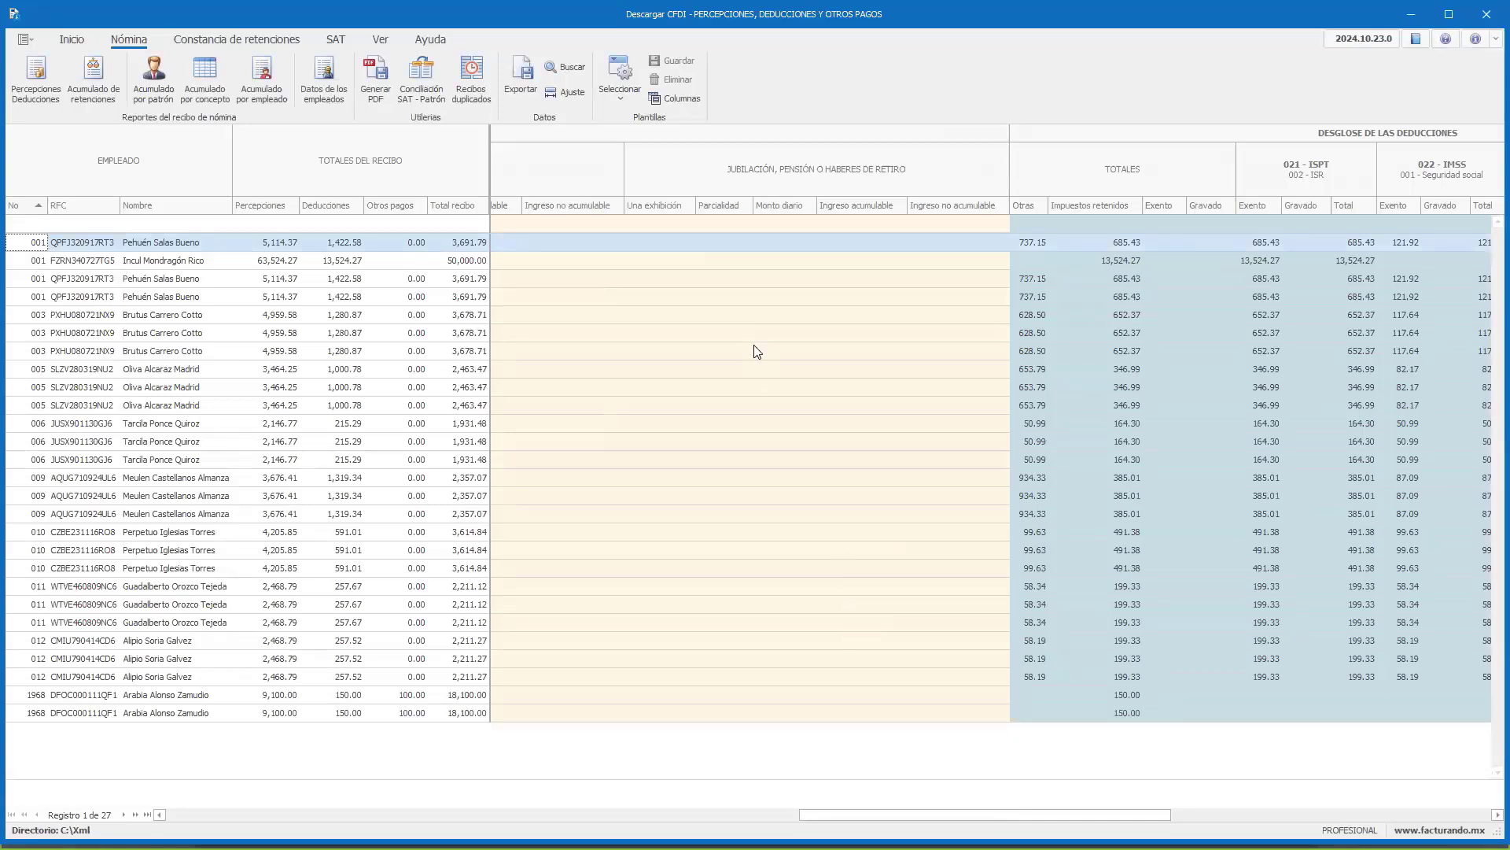
Add the employee CURP column to the report, widen it and check its values on several receipts.
{"action": "left_click", "coordinate": [678, 100]}
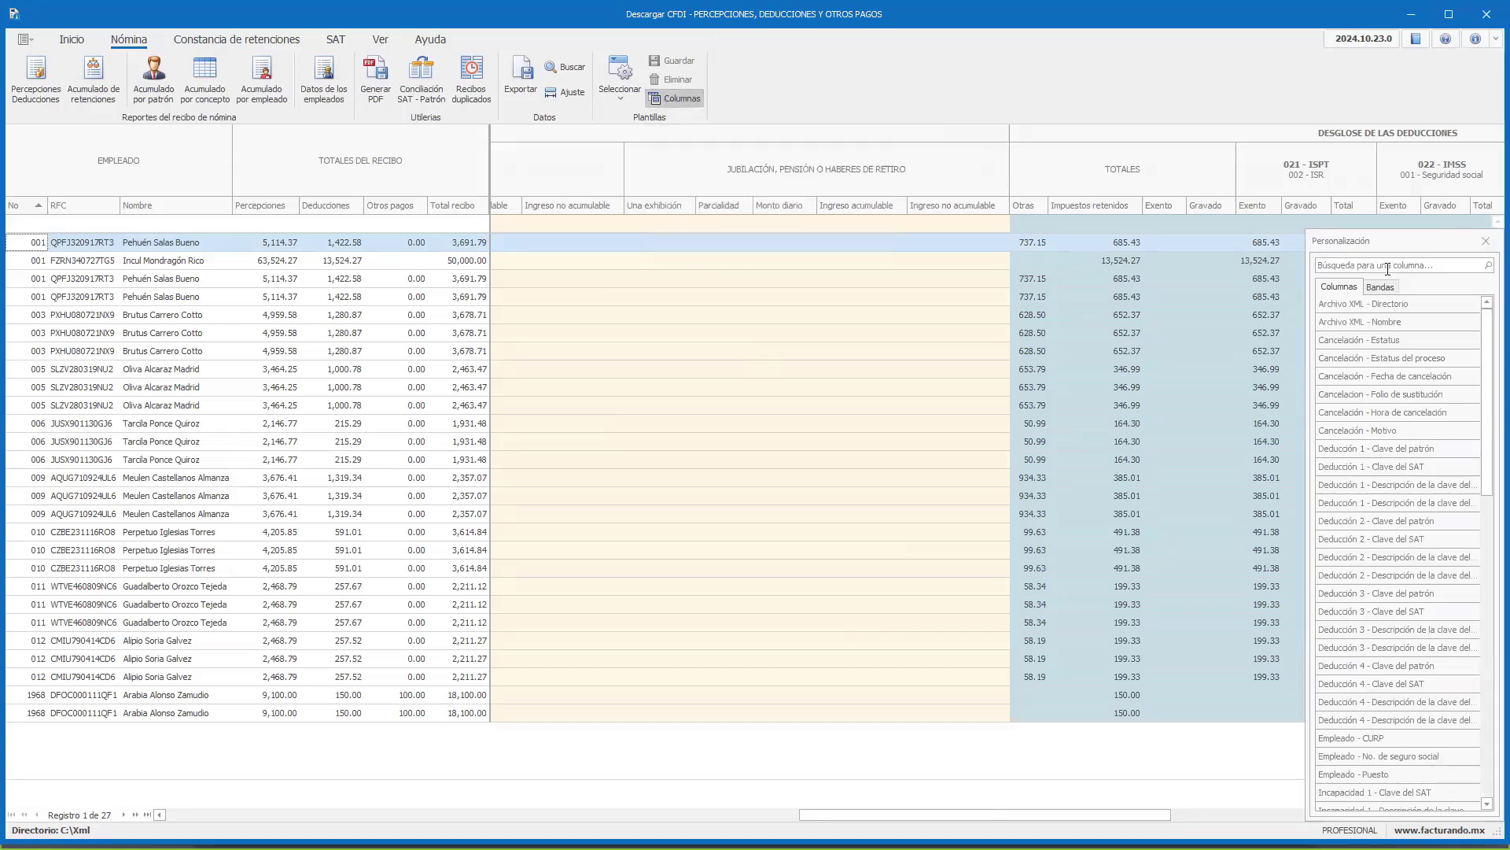
{"action": "left_click", "coordinate": [1350, 246]}
{"action": "type", "text": "cu"}
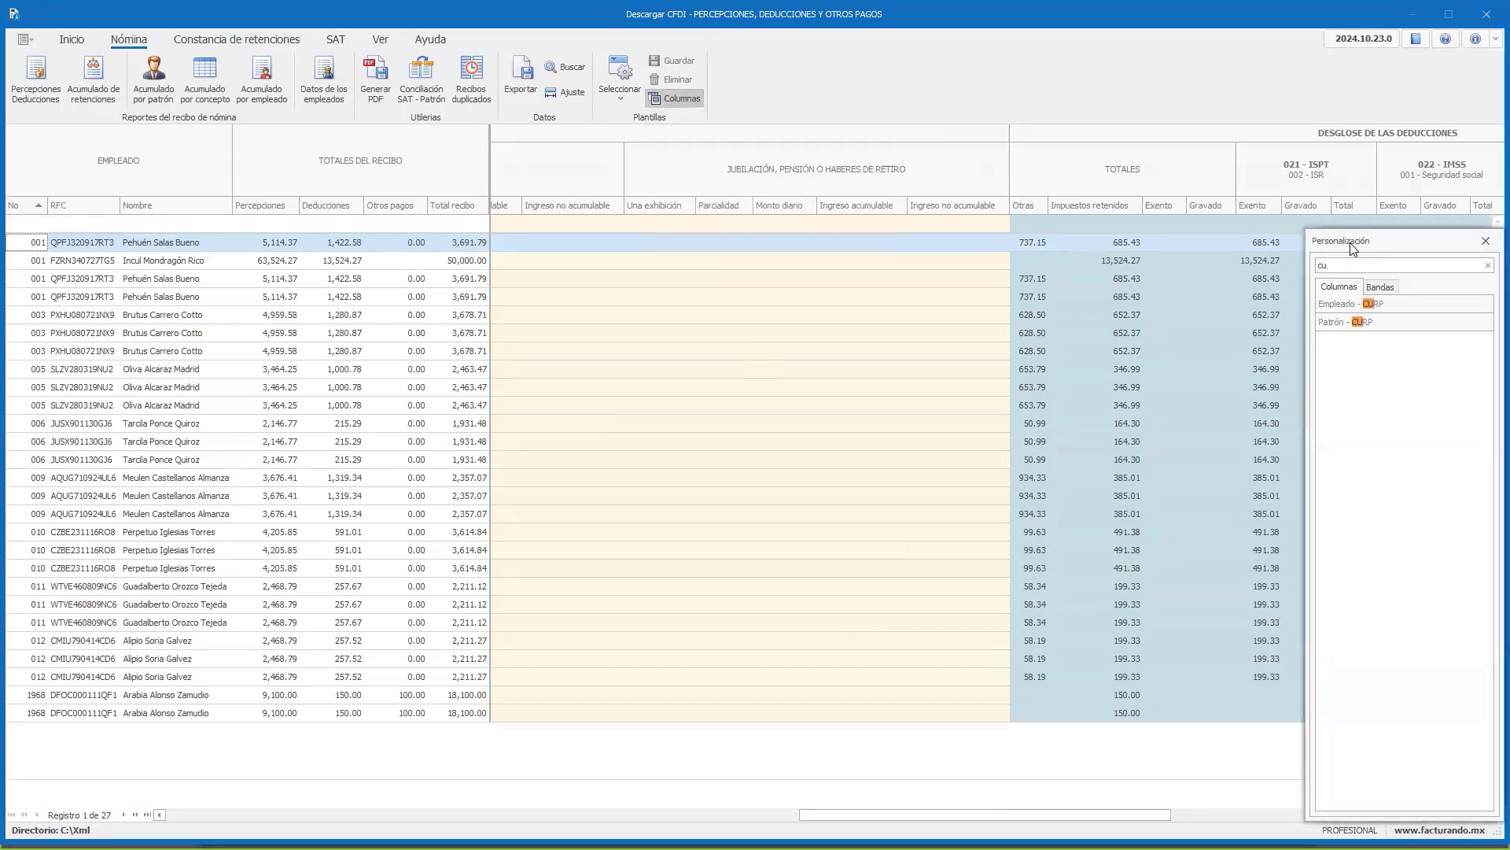
{"action": "double_click", "coordinate": [1345, 308]}
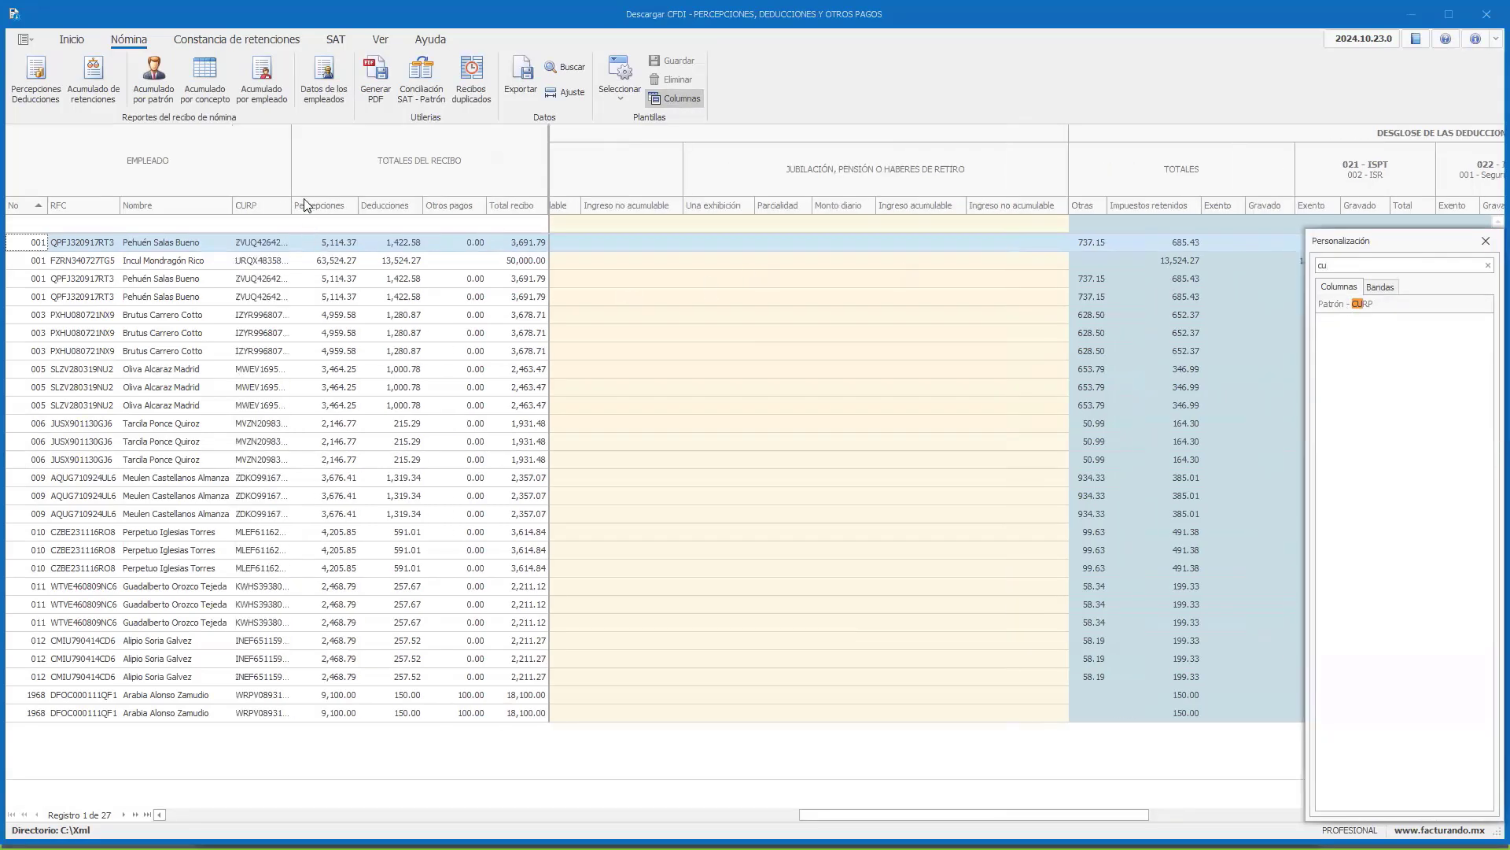
{"action": "left_click_drag", "start_coordinate": [294, 205], "coordinate": [367, 205]}
{"action": "left_click", "coordinate": [323, 300]}
{"action": "left_click", "coordinate": [312, 386]}
{"action": "left_click", "coordinate": [325, 531]}
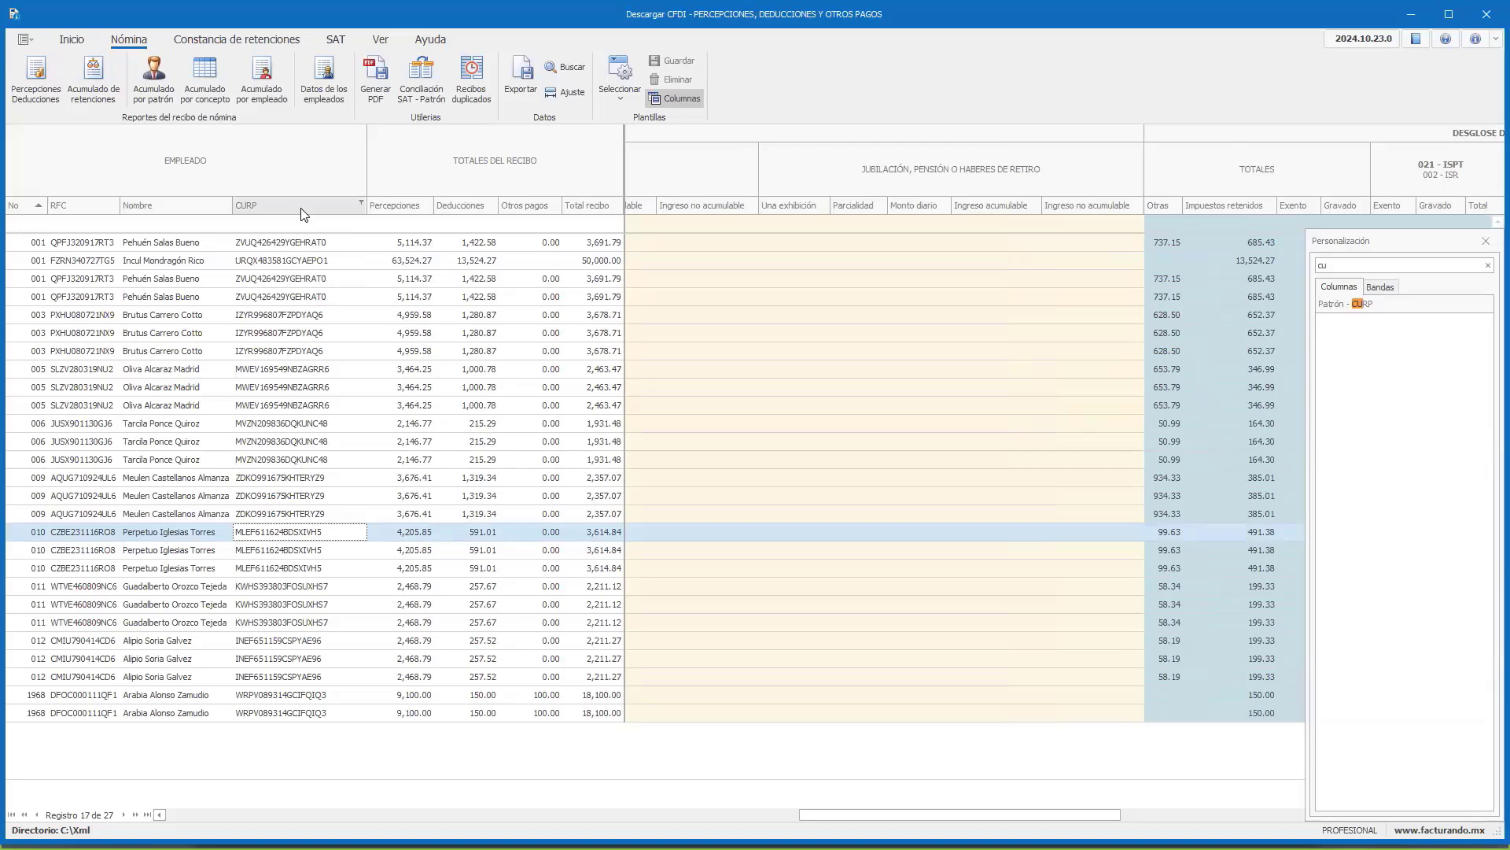
Remove the CURP column from the report and close the column customization window.
{"action": "left_click_drag", "start_coordinate": [304, 214], "coordinate": [388, 388]}
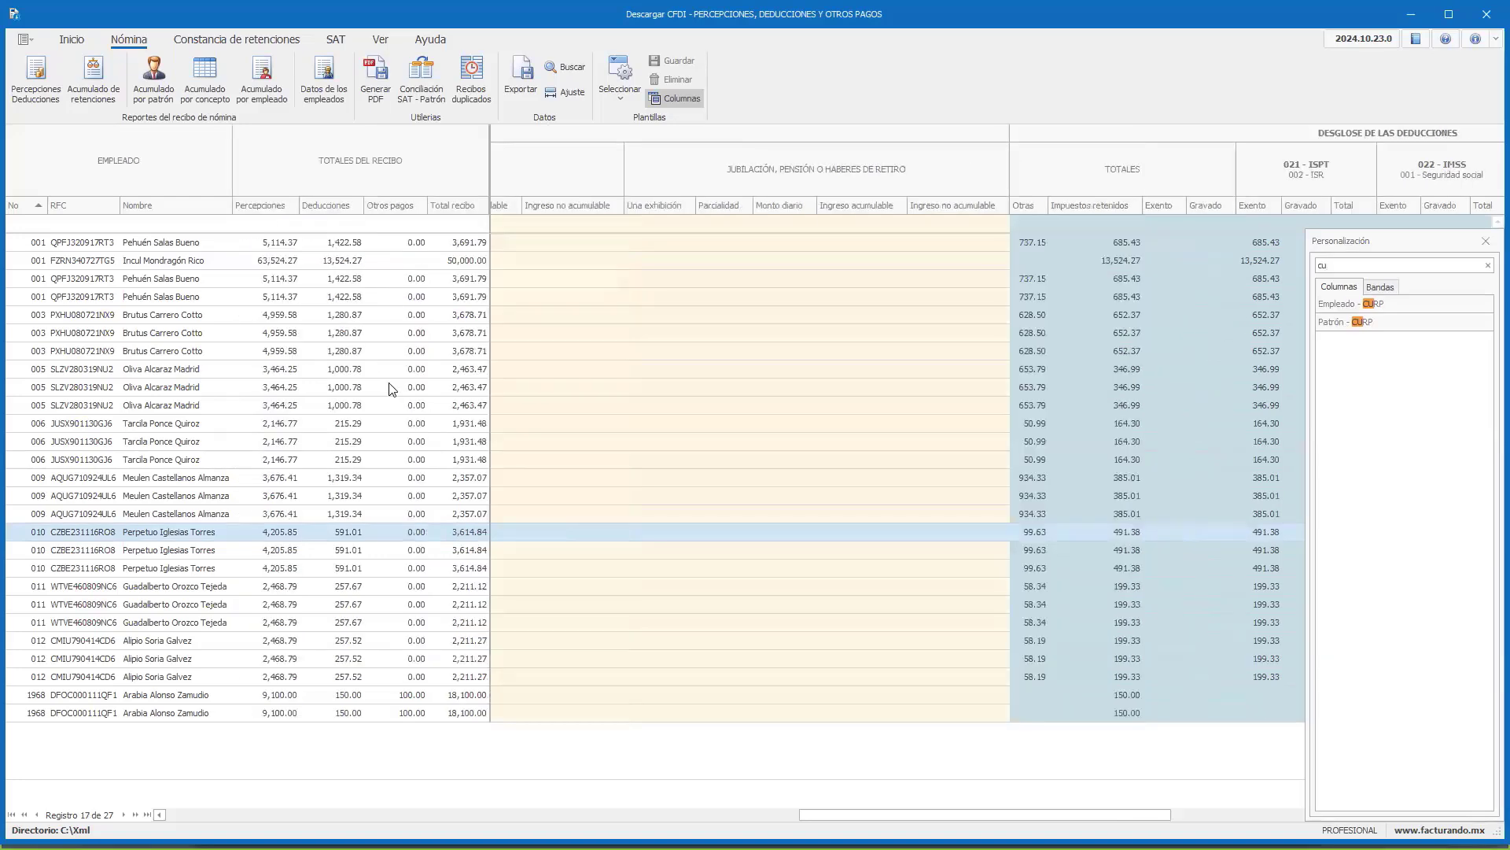
{"action": "left_click", "coordinate": [1486, 242]}
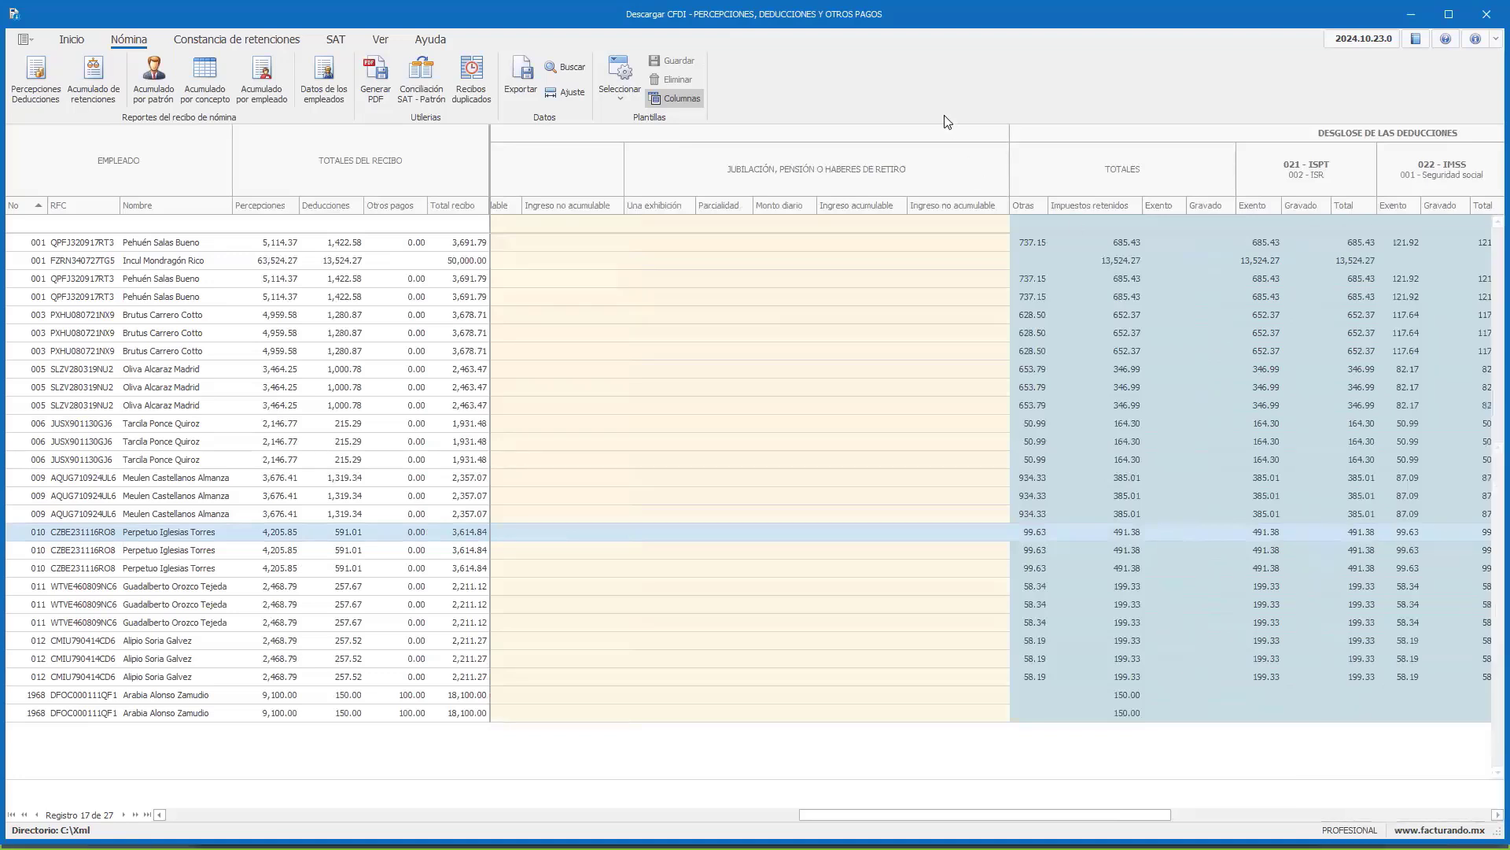
Apply the template "Todas las columnas" and remove the employee NSS and CURP columns from the report.
{"action": "left_click", "coordinate": [620, 93]}
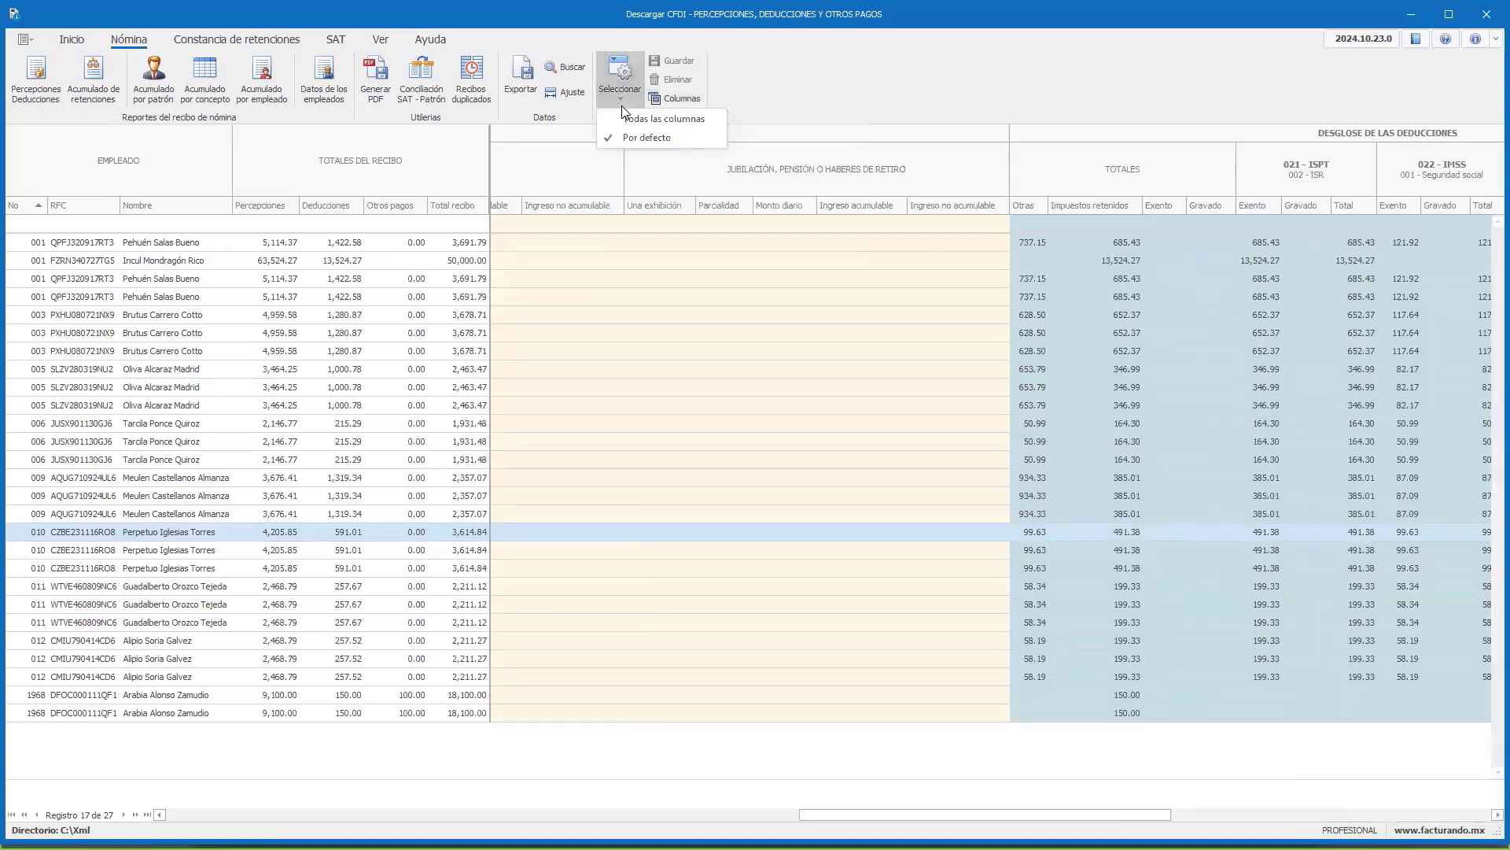
{"action": "left_click", "coordinate": [627, 122]}
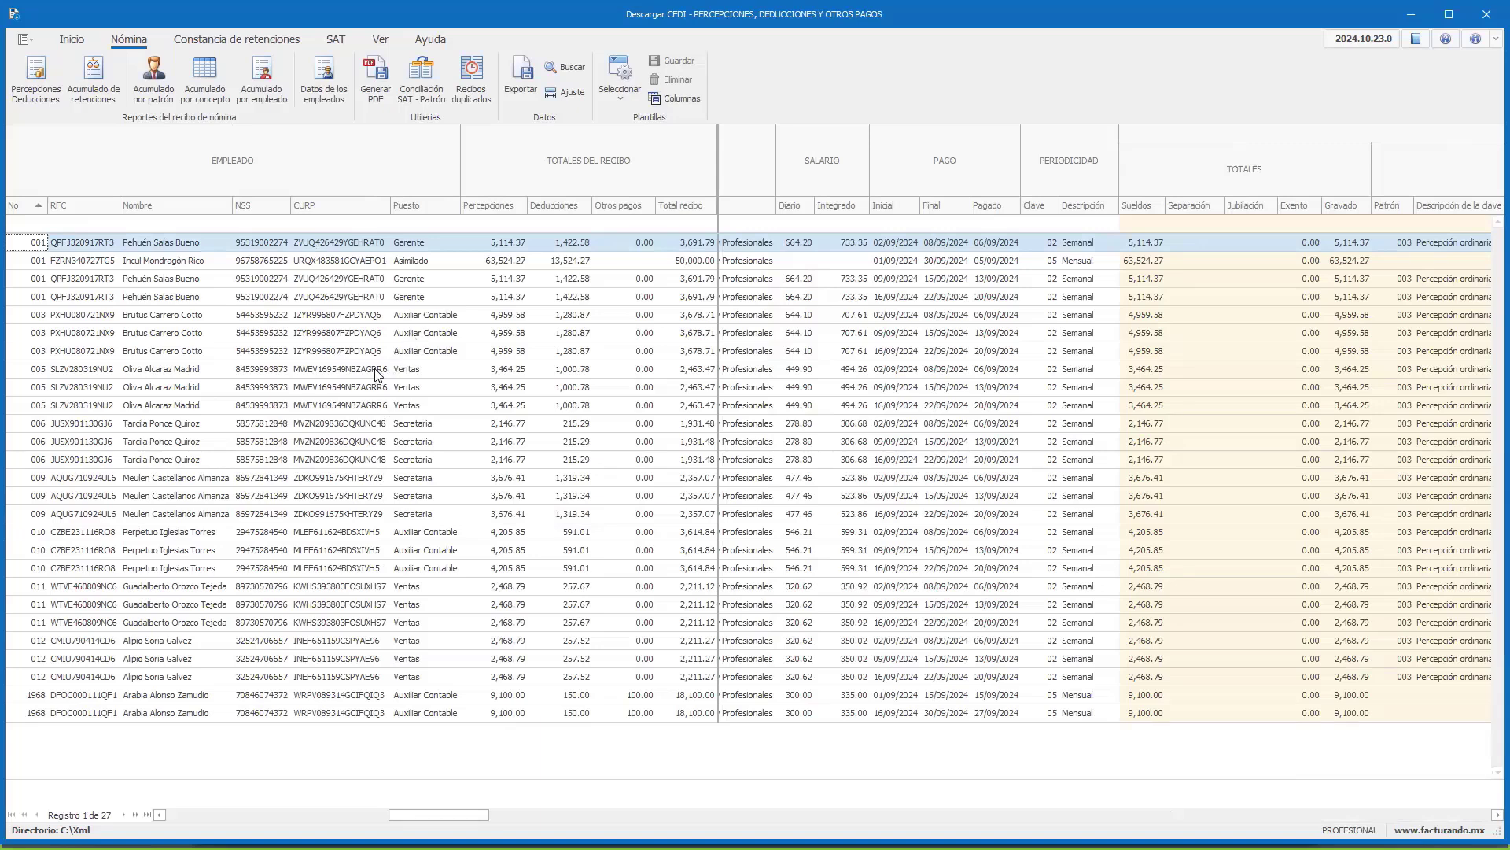
{"action": "left_click_drag", "start_coordinate": [338, 211], "coordinate": [342, 450]}
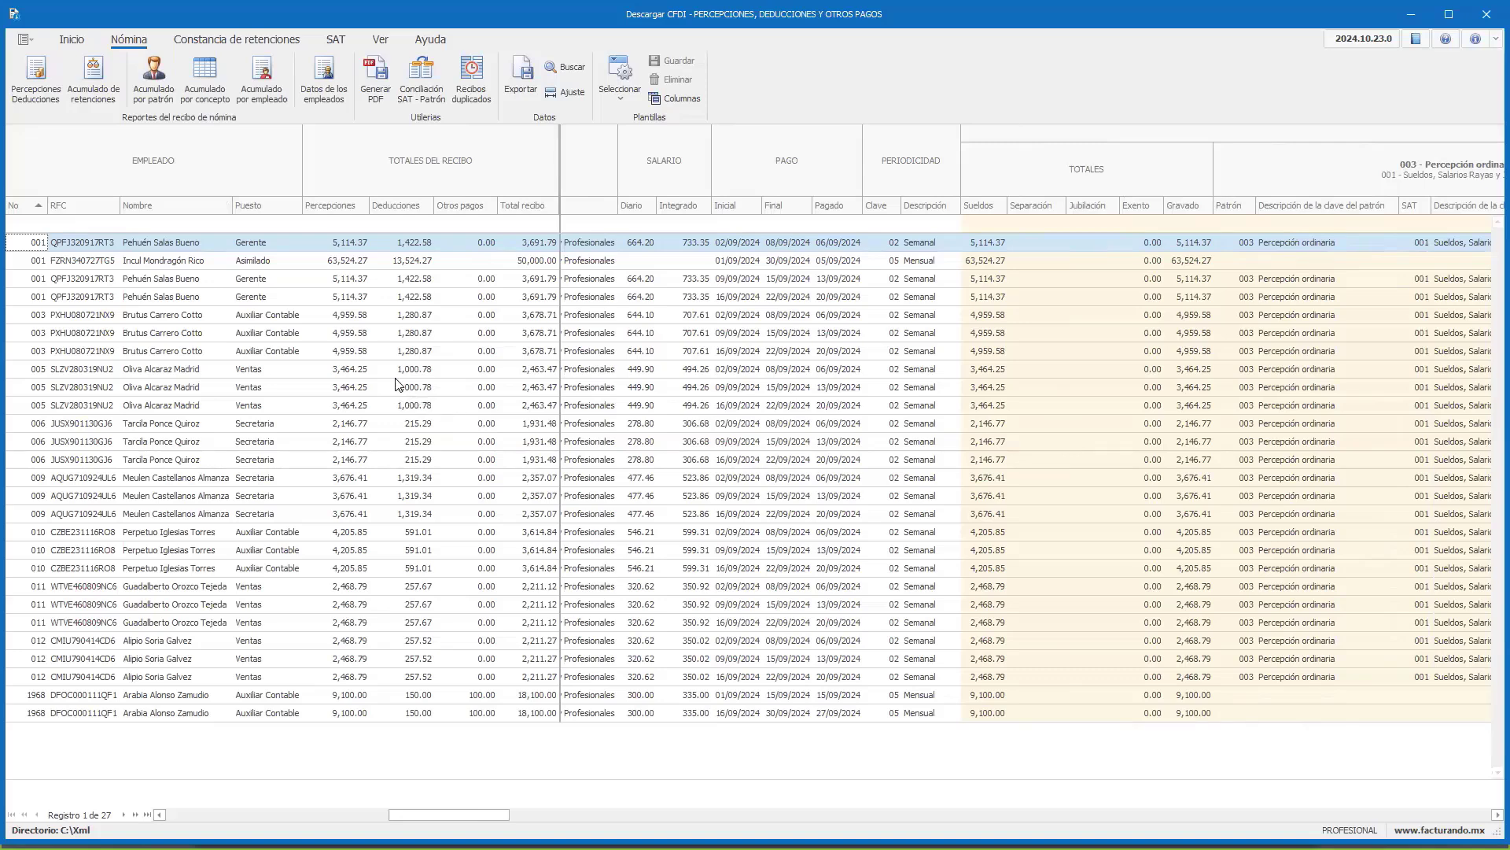
Filter the report by Puesto to show only "Auxiliar Contable" and check the filtered rows.
{"action": "left_click", "coordinate": [296, 206]}
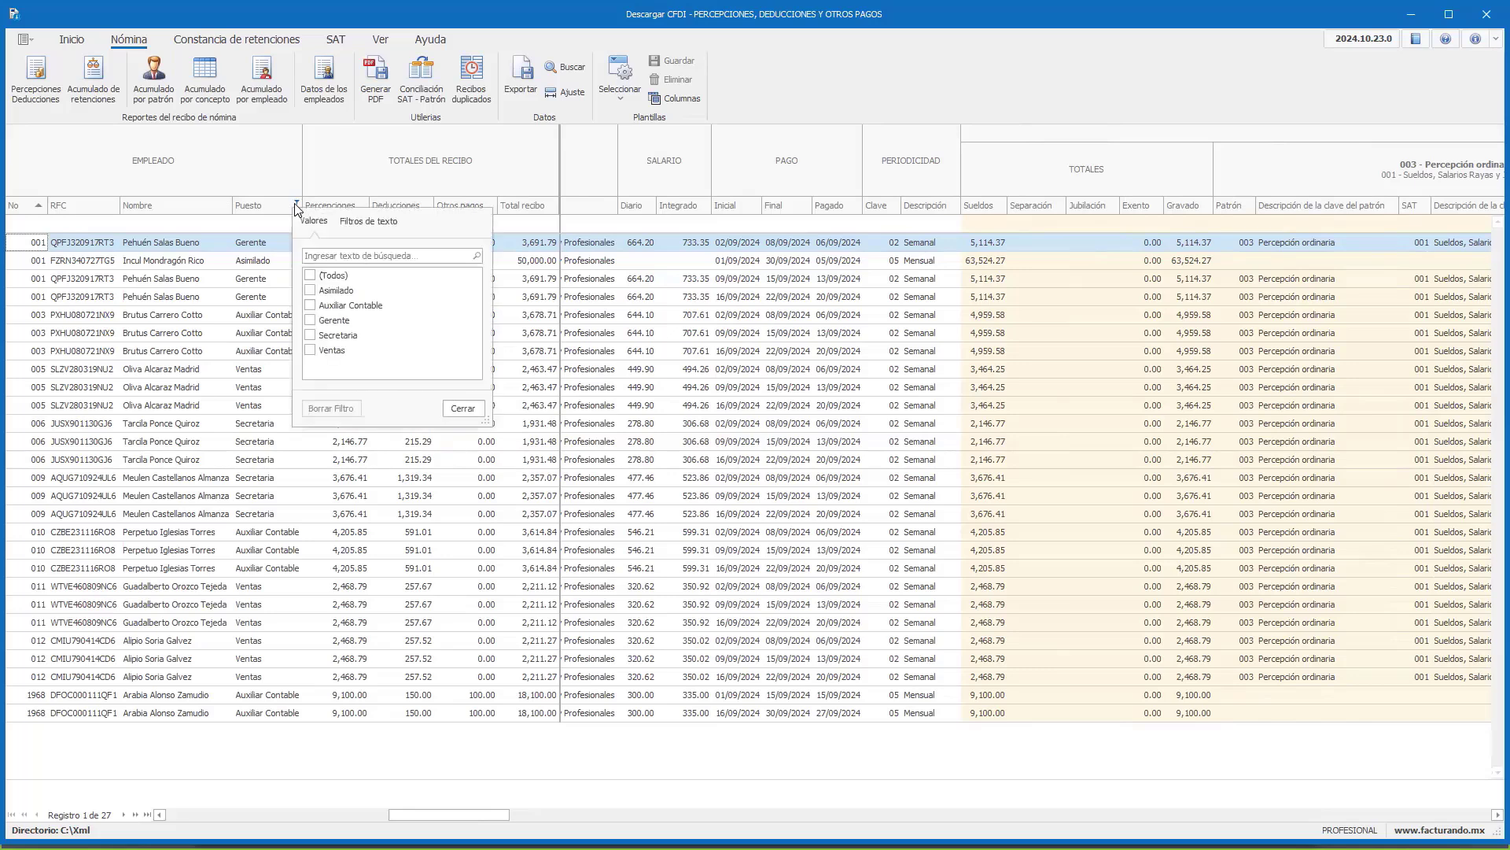
{"action": "left_click", "coordinate": [310, 305]}
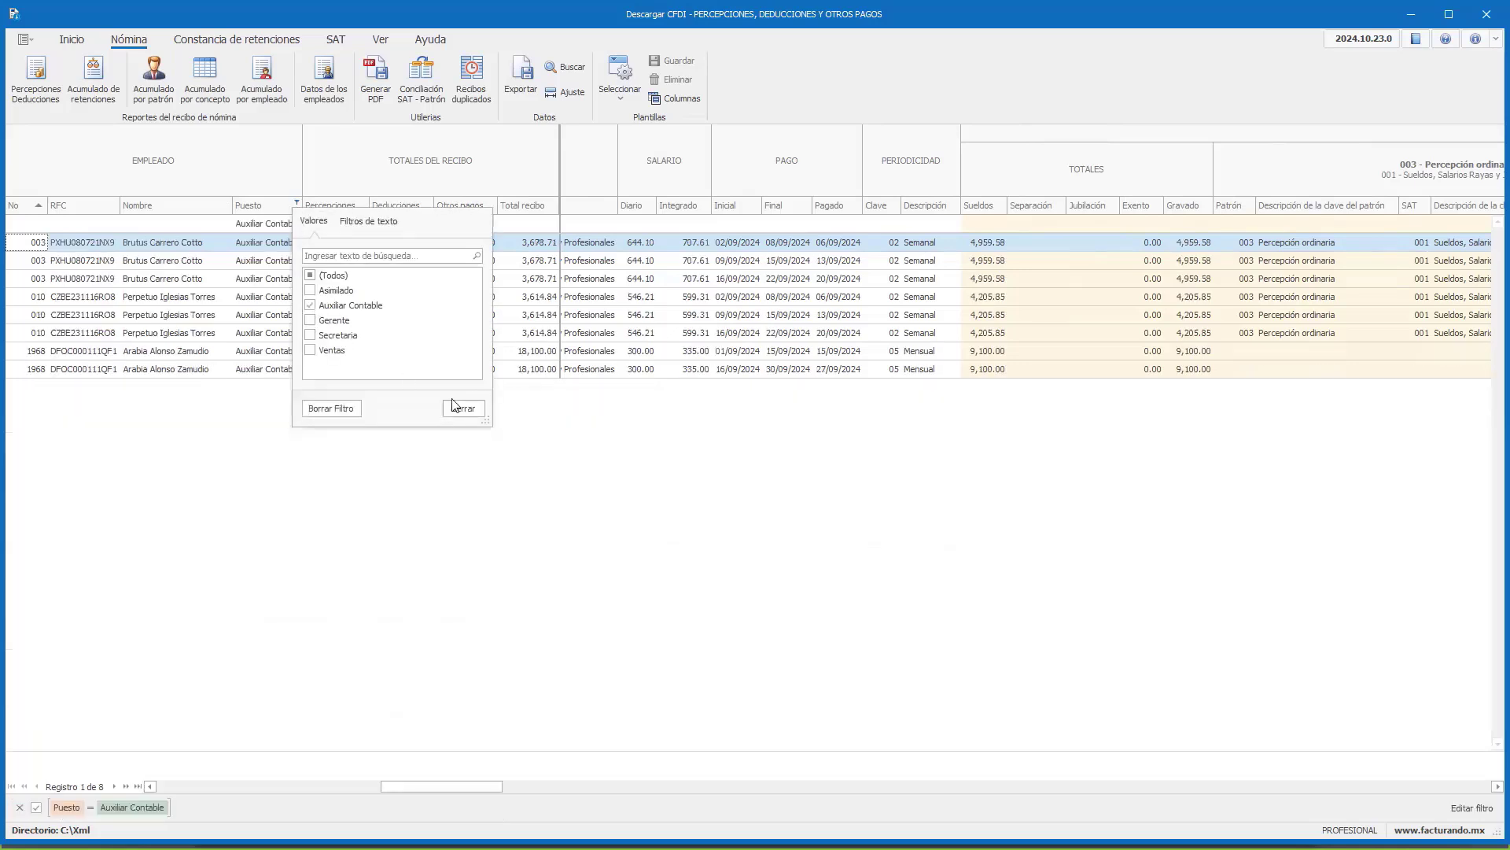
{"action": "left_click", "coordinate": [462, 409]}
{"action": "left_click", "coordinate": [237, 240]}
{"action": "left_click", "coordinate": [237, 298]}
{"action": "left_click", "coordinate": [239, 351]}
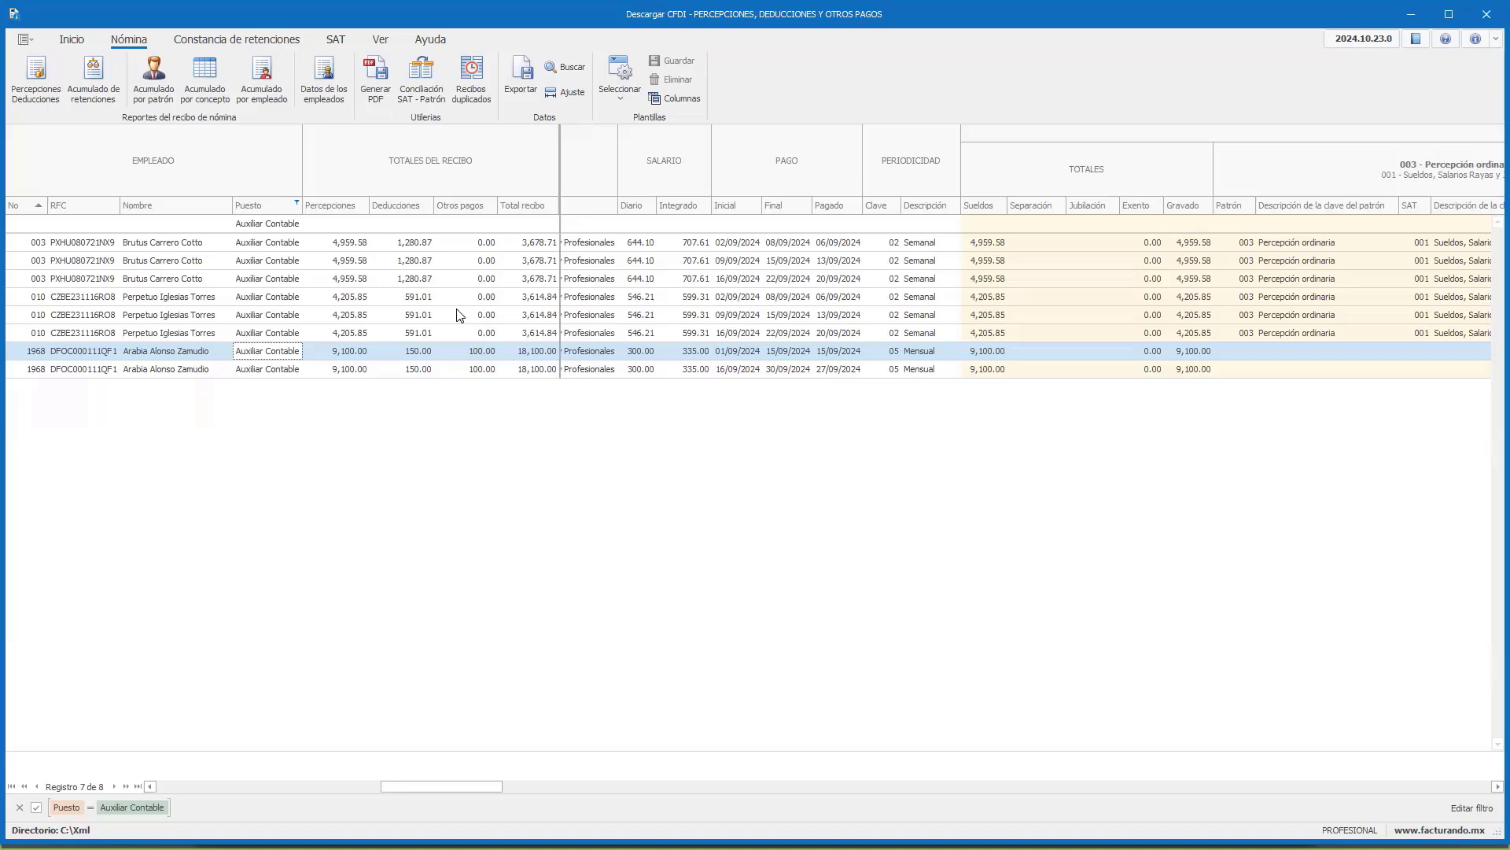
Review the UUIDs of the filtered receipts and export the report as an xlsx file to the Presentacion folder.
{"action": "left_click_drag", "start_coordinate": [444, 787], "coordinate": [223, 739]}
{"action": "left_click", "coordinate": [706, 299]}
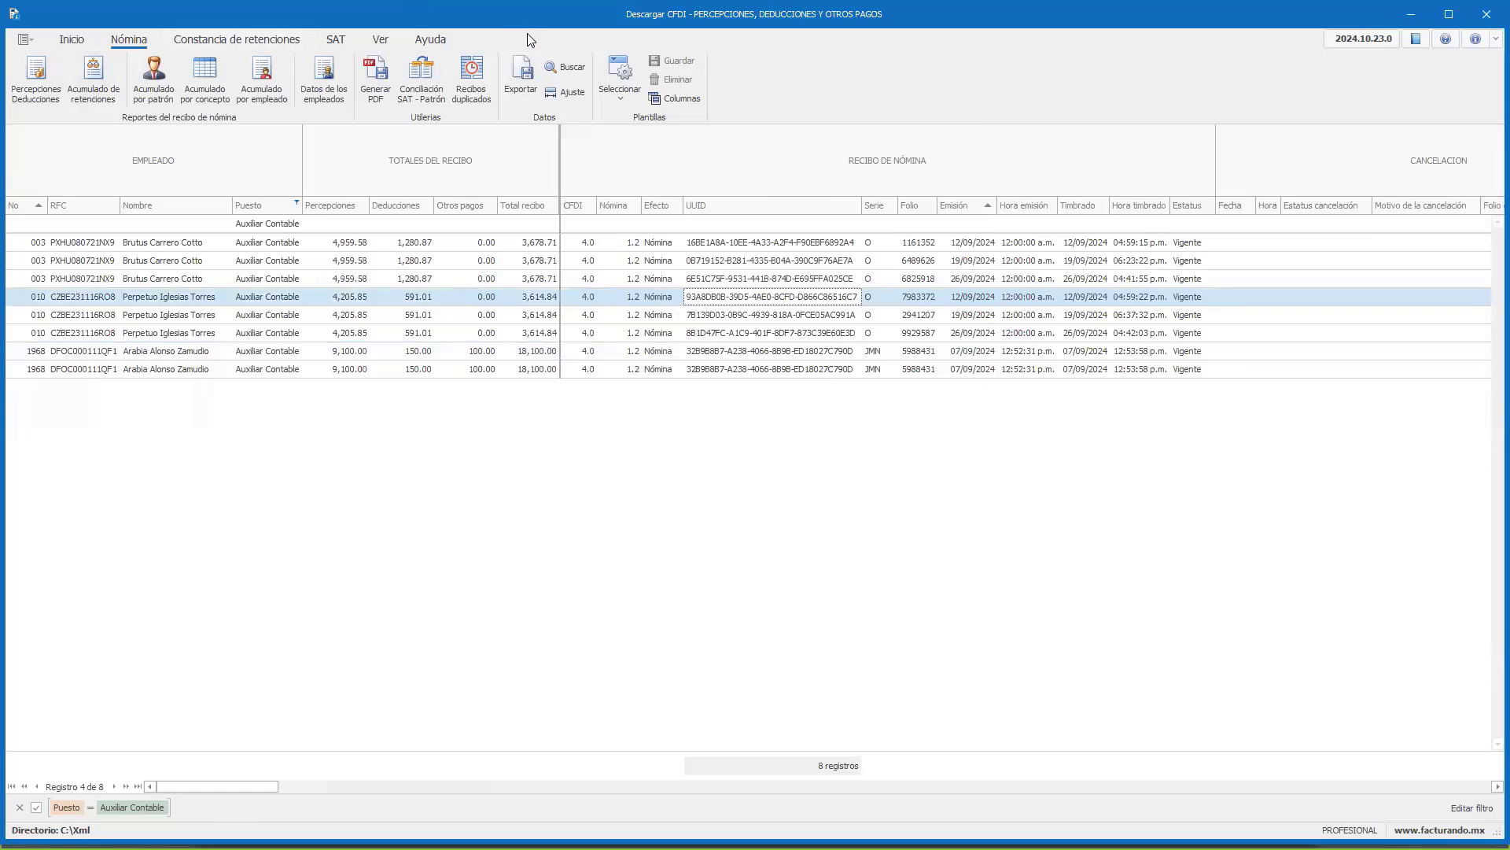
{"action": "left_click", "coordinate": [520, 78]}
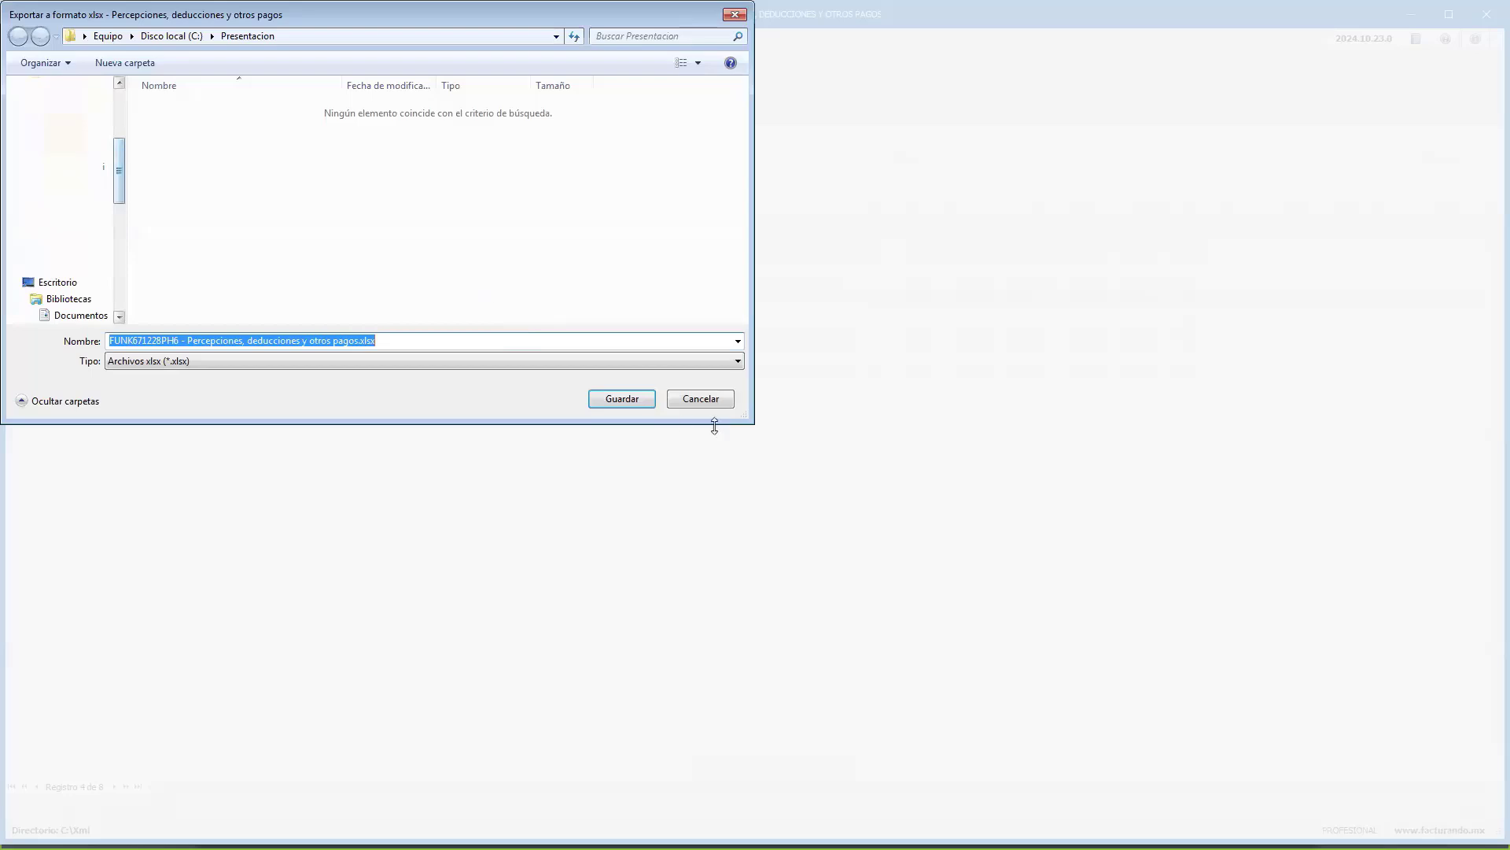
{"action": "left_click", "coordinate": [625, 400]}
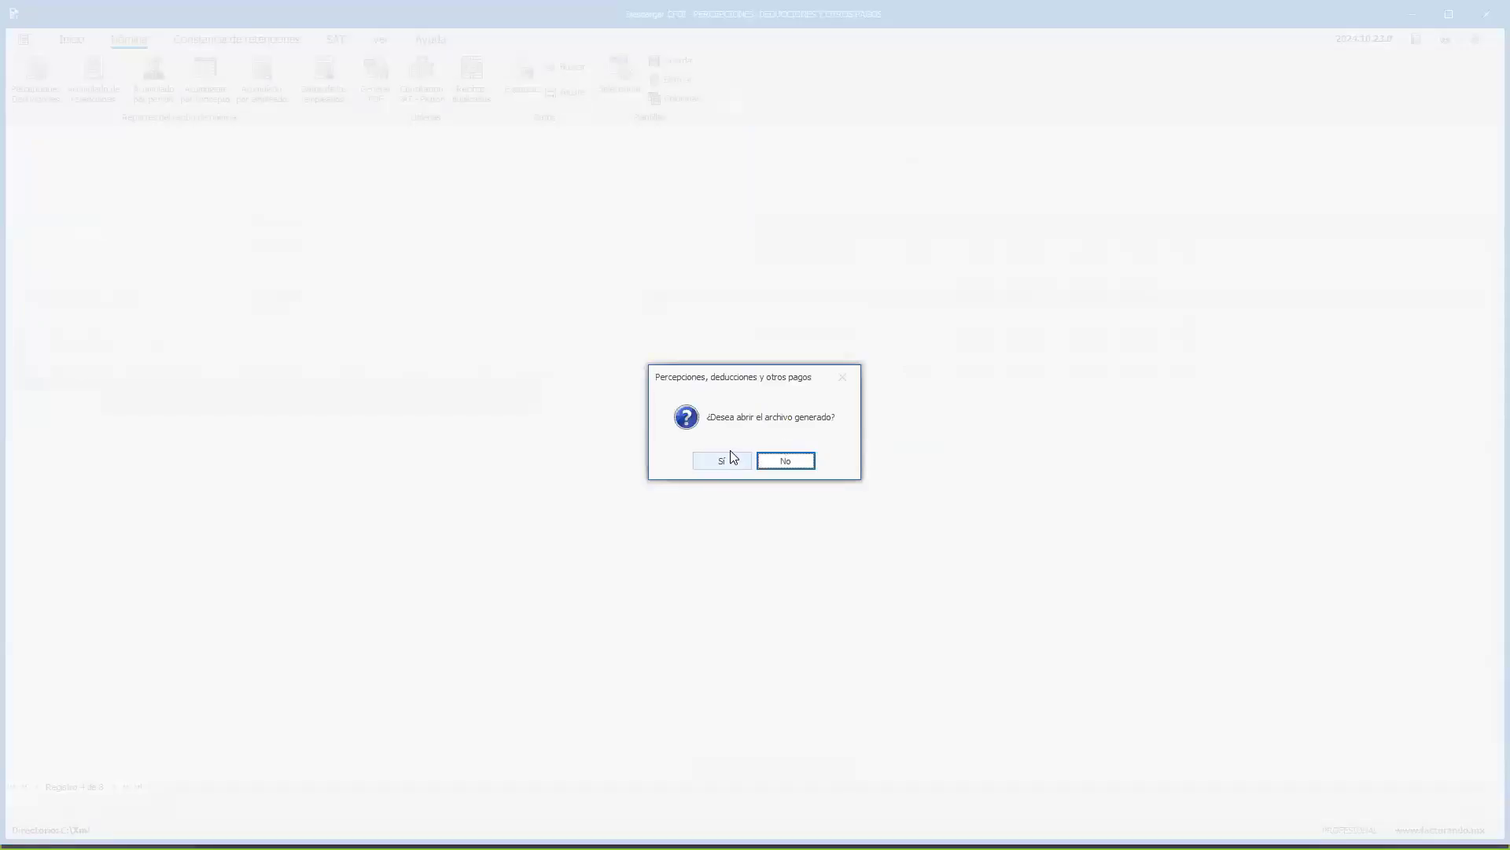
Open the exported report in Excel and examine the breakdown columns for perceptions and deductions, including the ISPT/ISR section.
{"action": "left_click", "coordinate": [735, 462]}
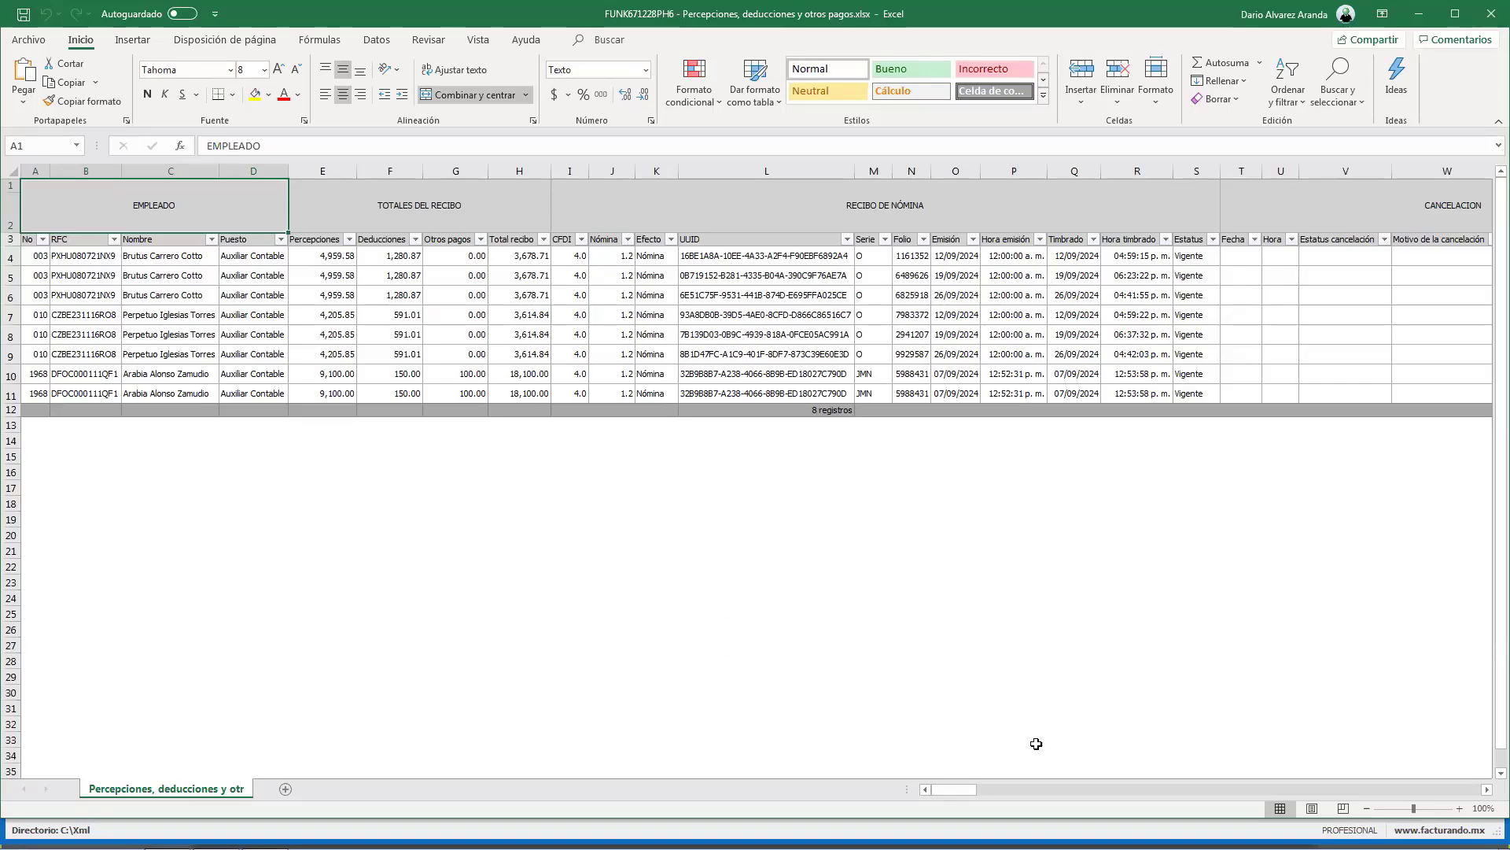
{"action": "left_click_drag", "start_coordinate": [976, 790], "coordinate": [1093, 789]}
{"action": "left_click", "coordinate": [650, 194]}
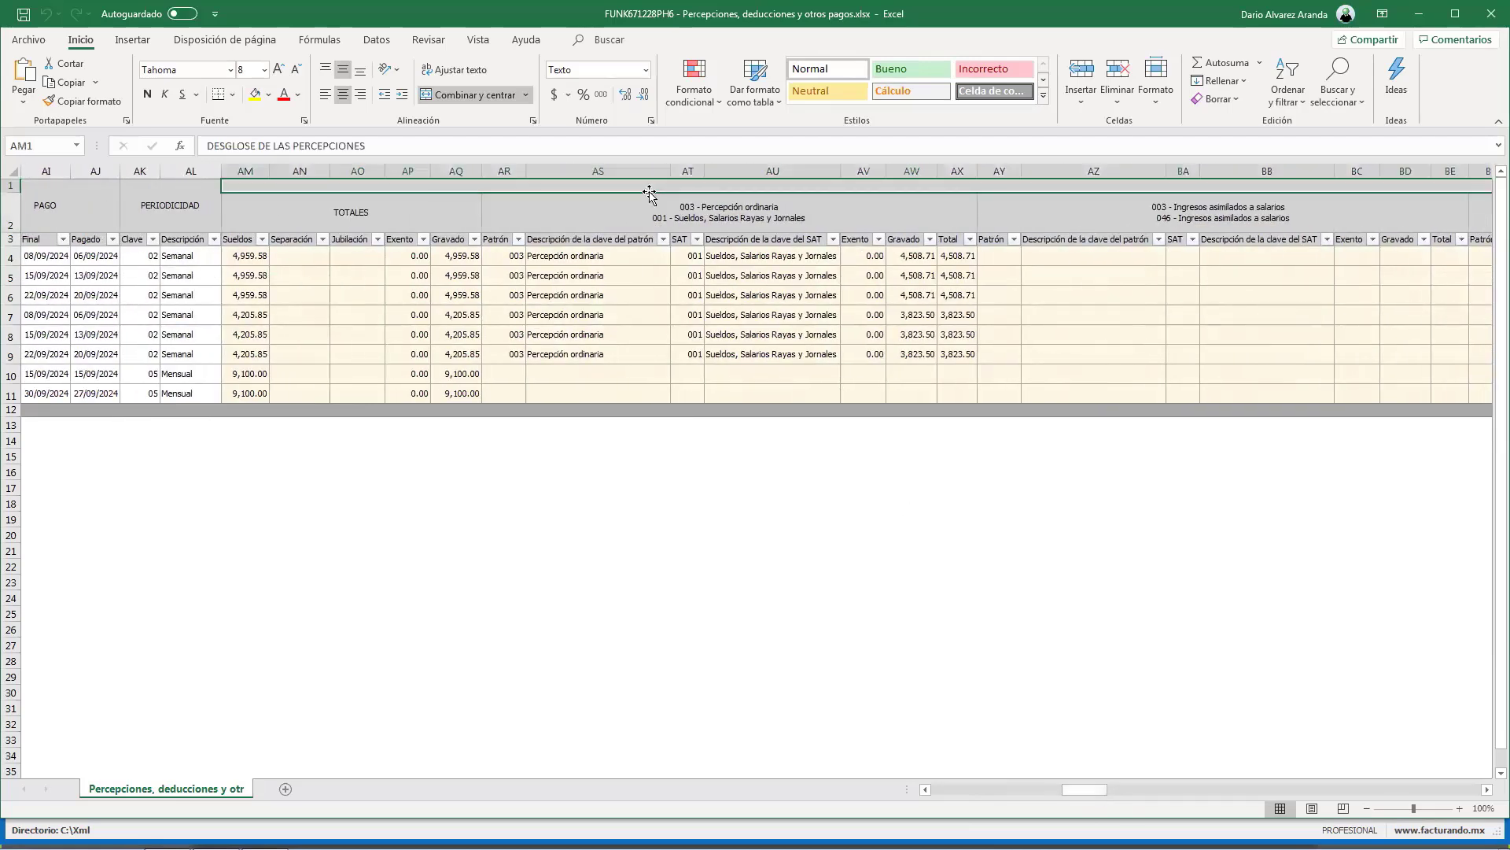
{"action": "left_click_drag", "start_coordinate": [1103, 789], "coordinate": [1263, 796]}
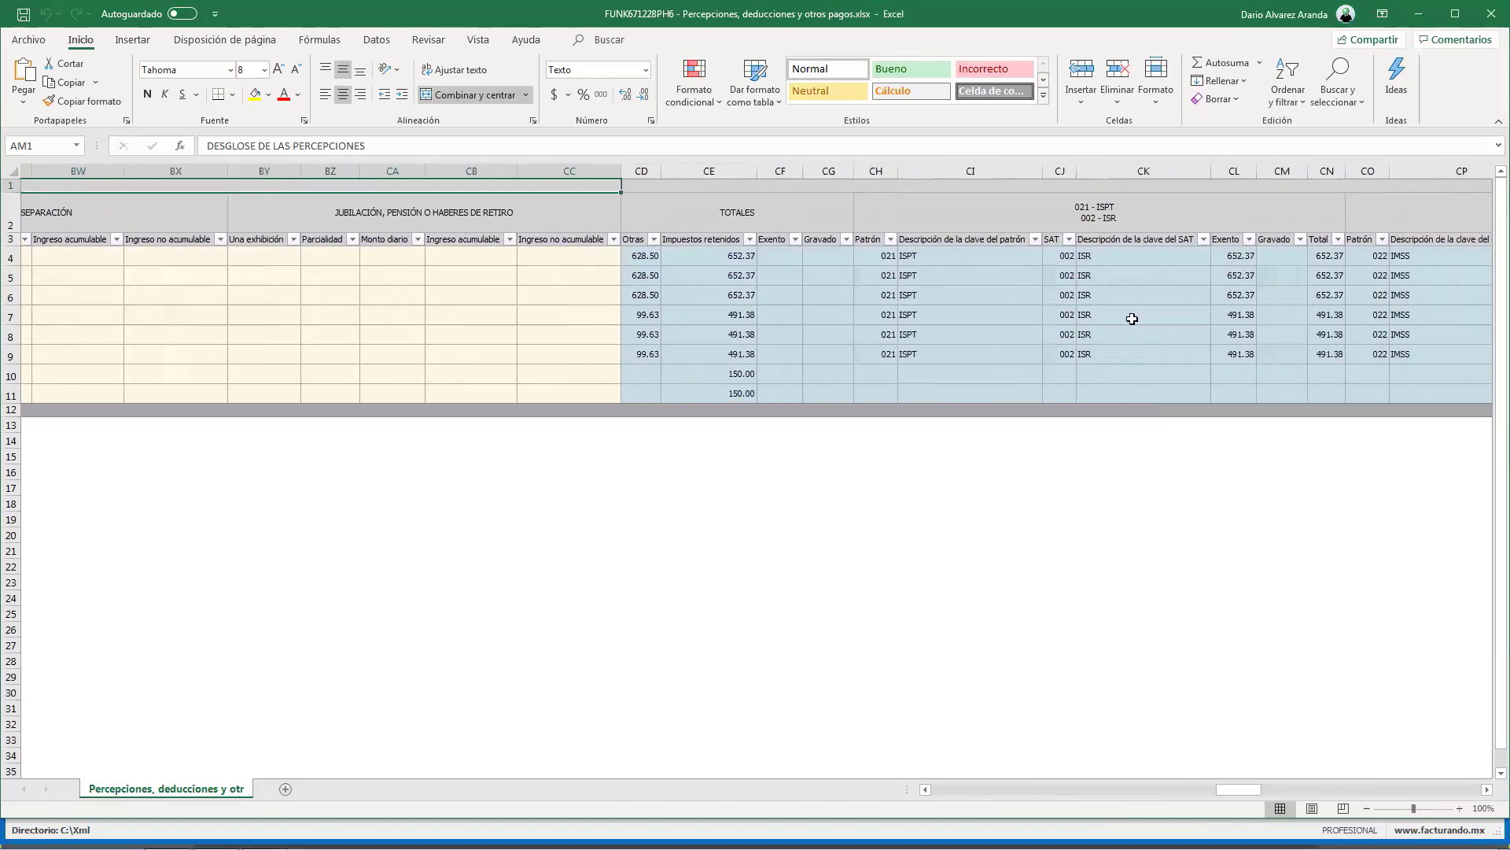
{"action": "left_click", "coordinate": [1105, 314]}
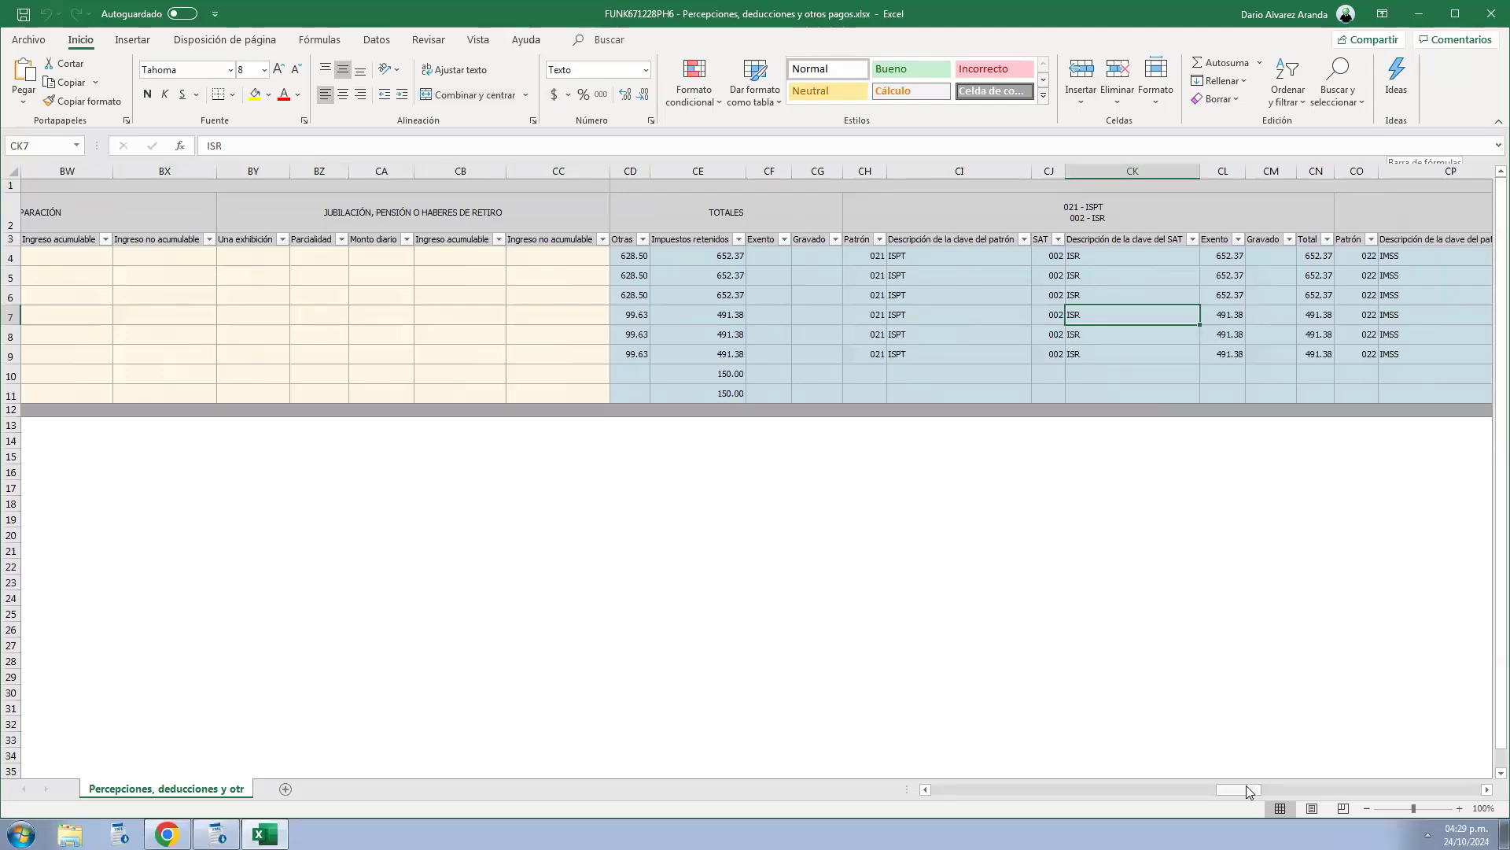
Review the filter options of the Nombre column in the exported workbook without applying a filter.
{"action": "left_click_drag", "start_coordinate": [1246, 785], "coordinate": [547, 750]}
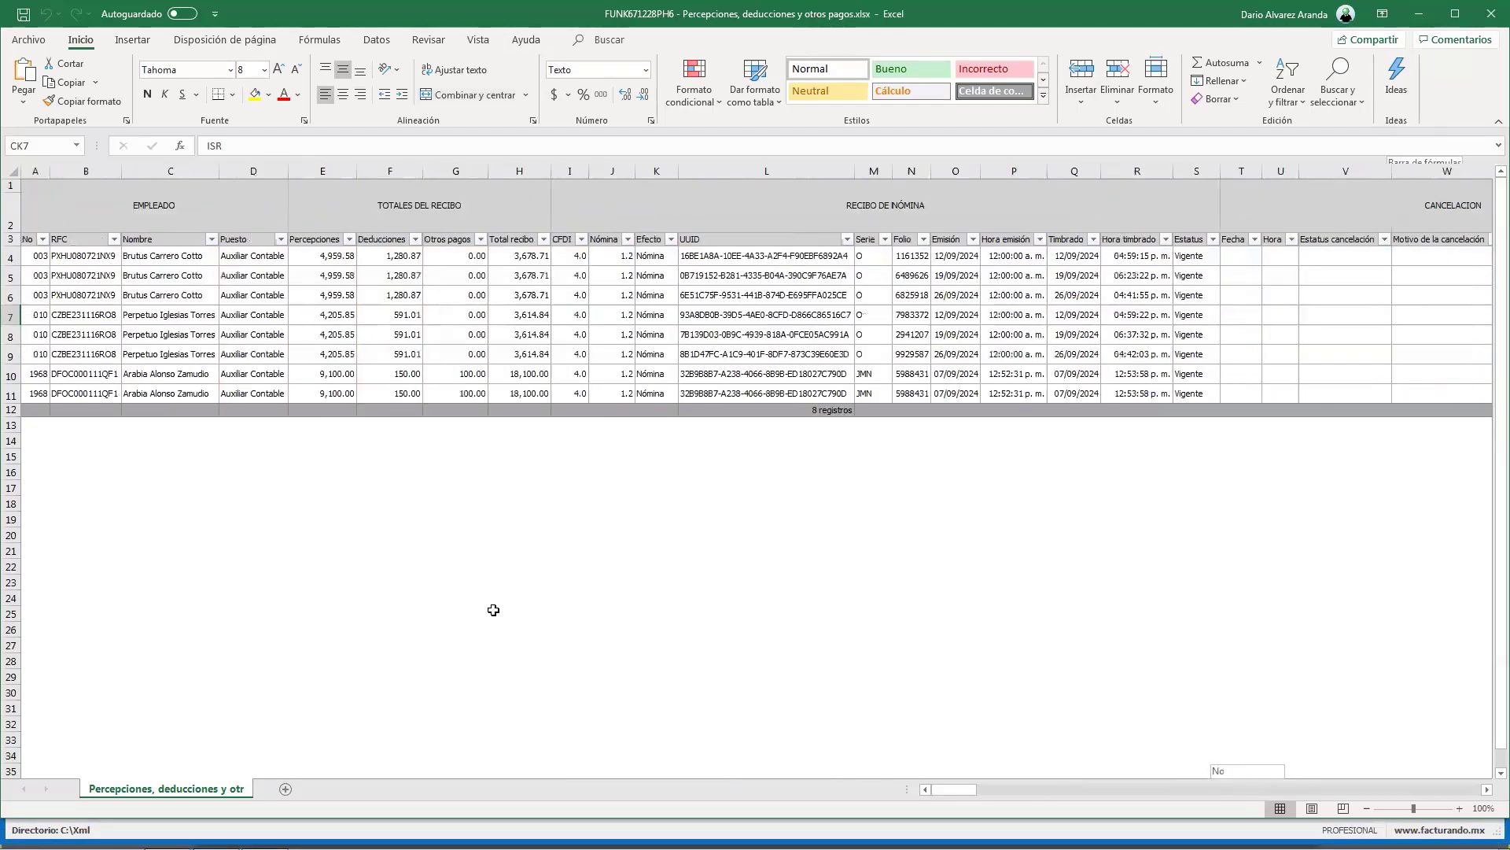
{"action": "left_click", "coordinate": [212, 239]}
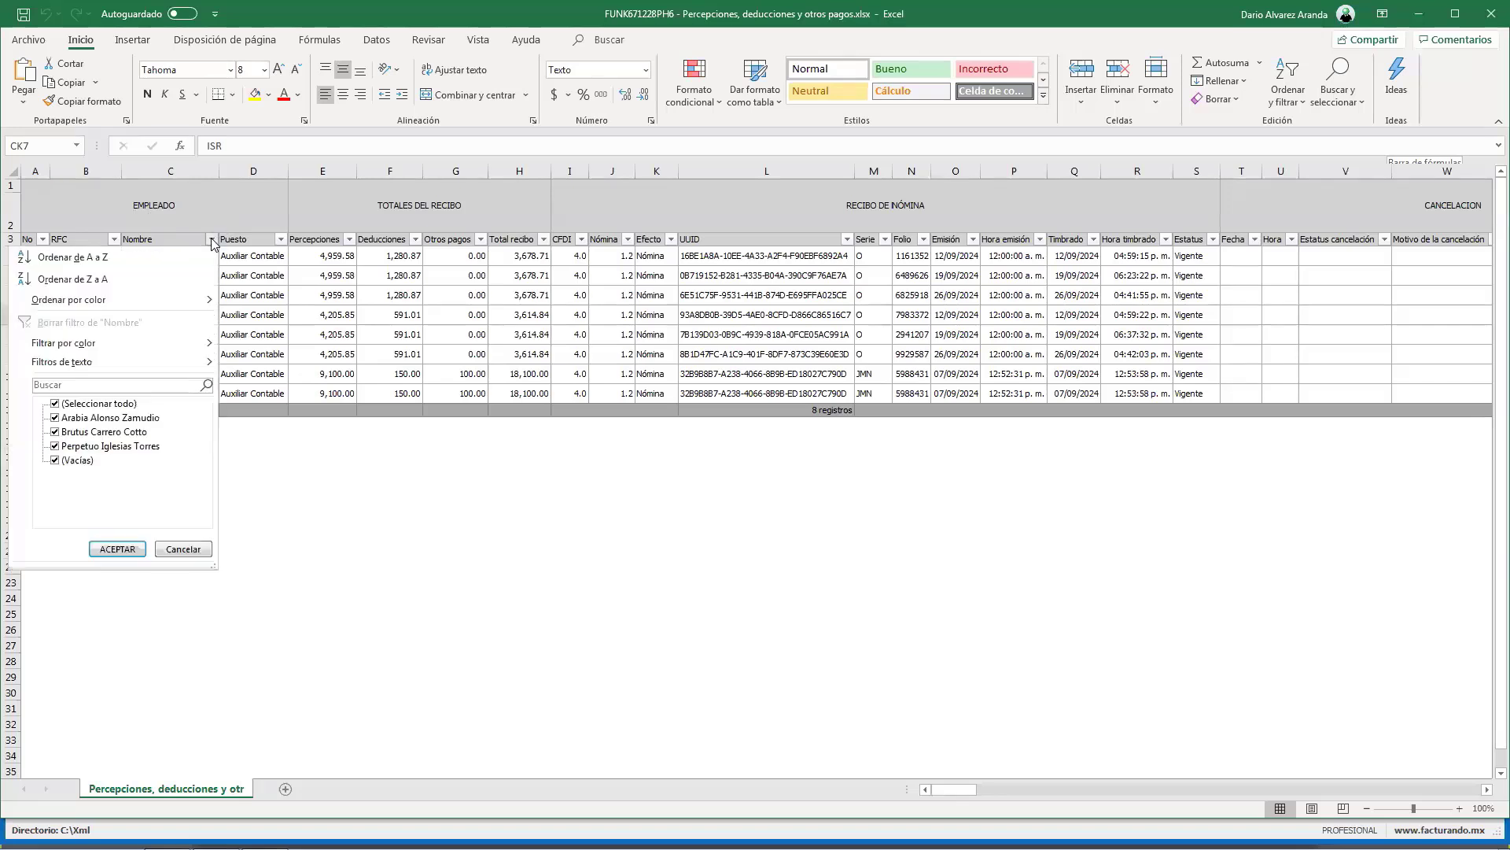
{"action": "left_click", "coordinate": [182, 548]}
{"action": "left_click", "coordinate": [362, 334]}
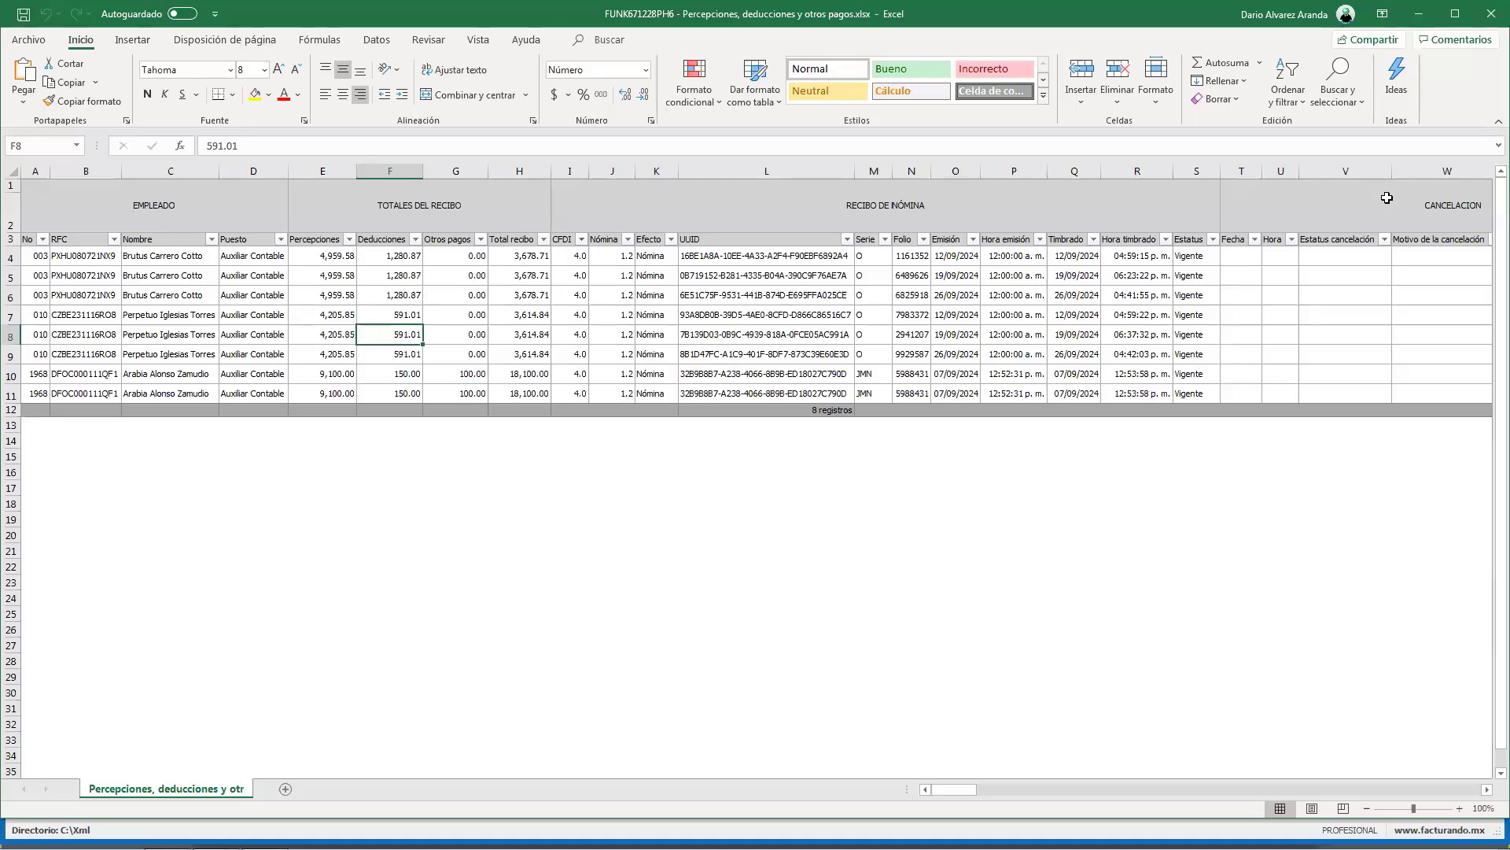
Leave the exported workbook, switch to the presentation and advance to the slide "Beneficios del reporte".
{"action": "left_click", "coordinate": [1419, 14]}
{"action": "left_click", "coordinate": [1015, 352]}
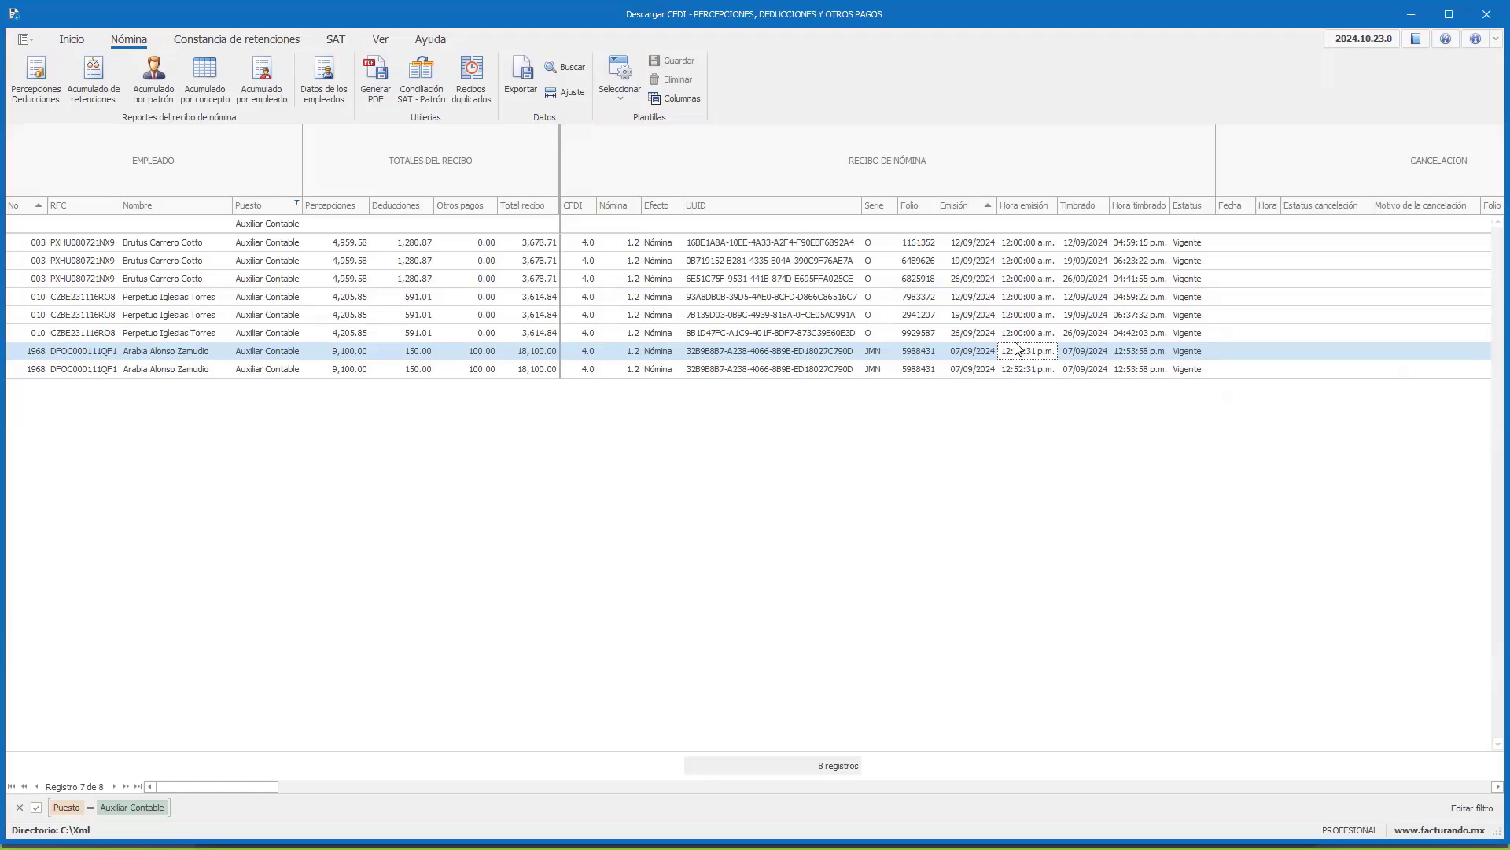
{"action": "key", "text": "alt+Tab"}
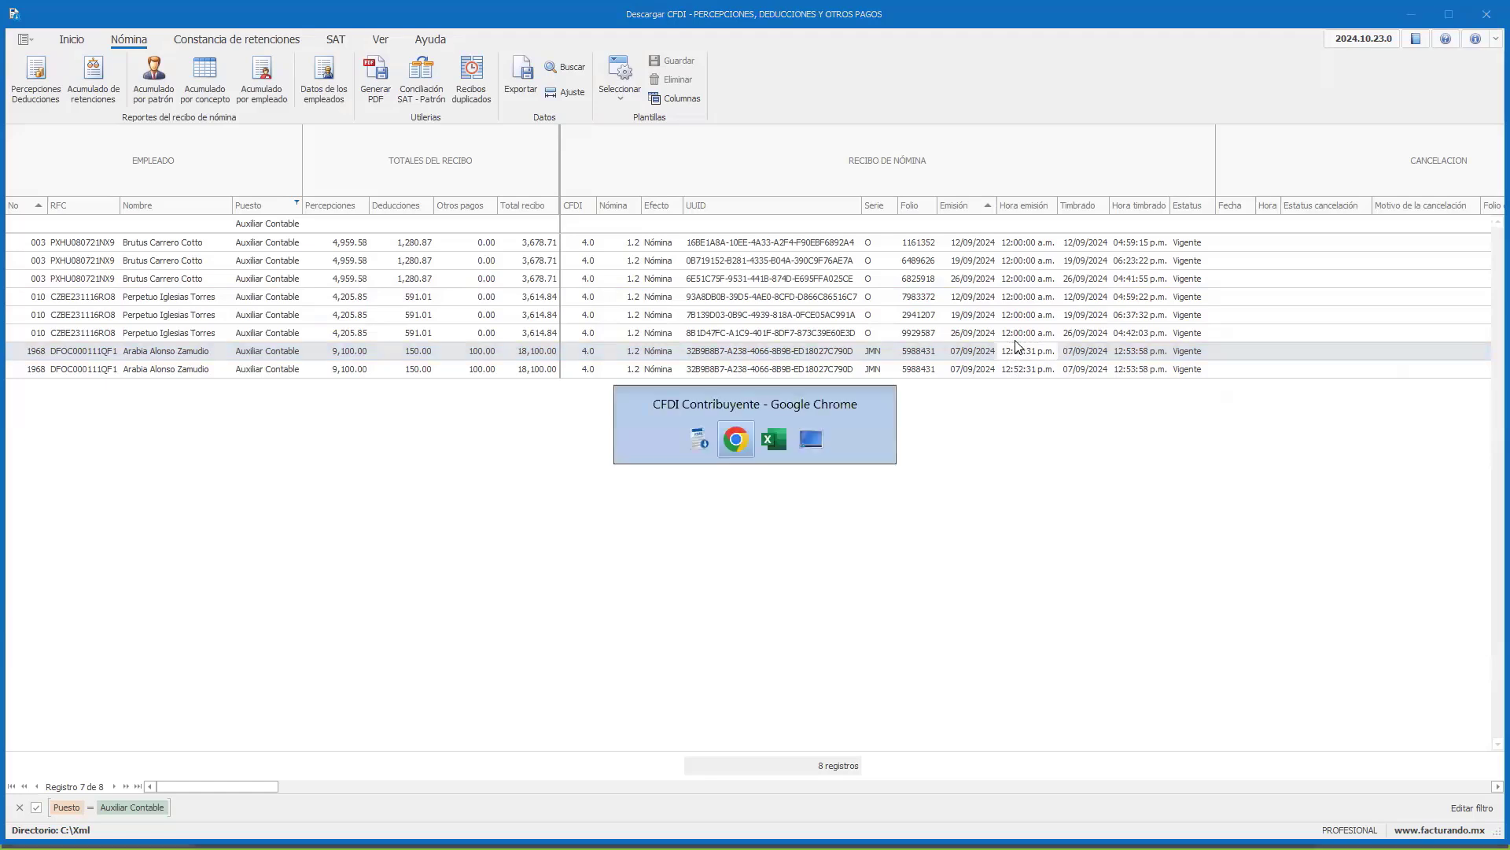
{"action": "key", "text": "alt+Tab"}
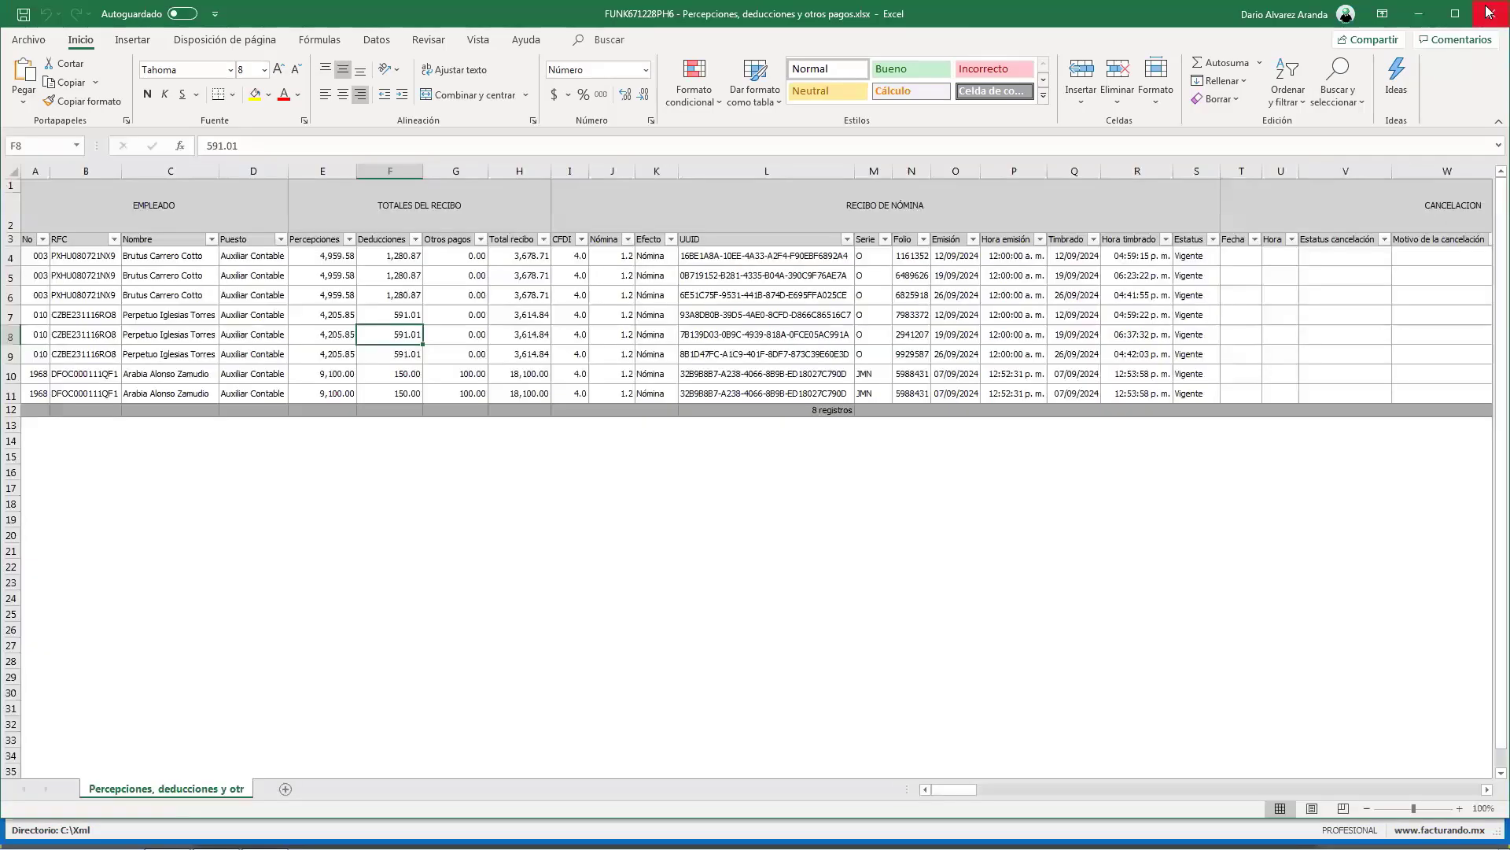
{"action": "key", "text": "alt+Tab"}
{"action": "key", "text": "alt+Tab"}
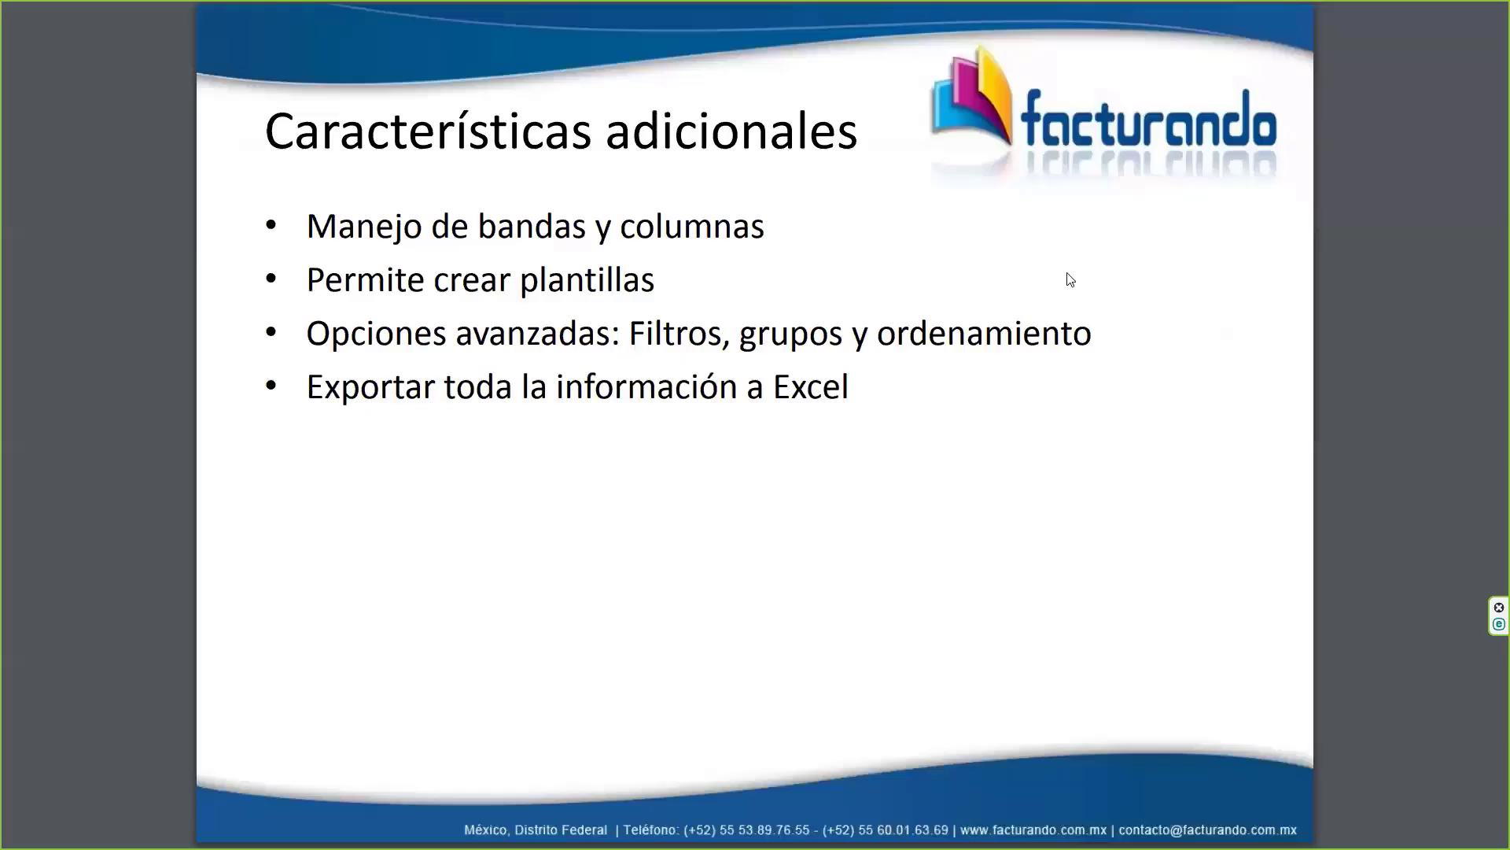
{"action": "left_click", "coordinate": [668, 328]}
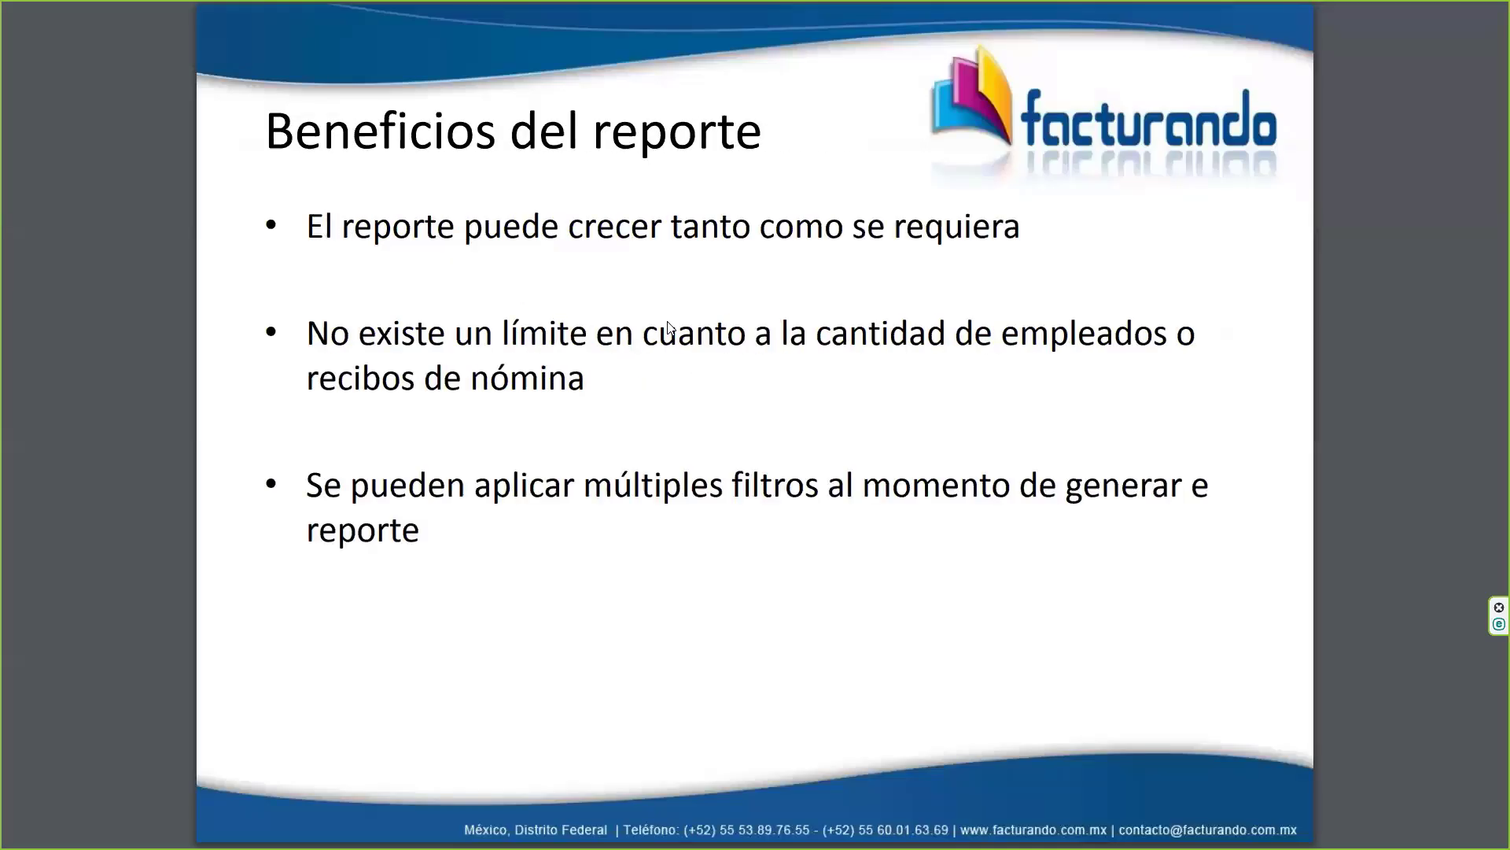